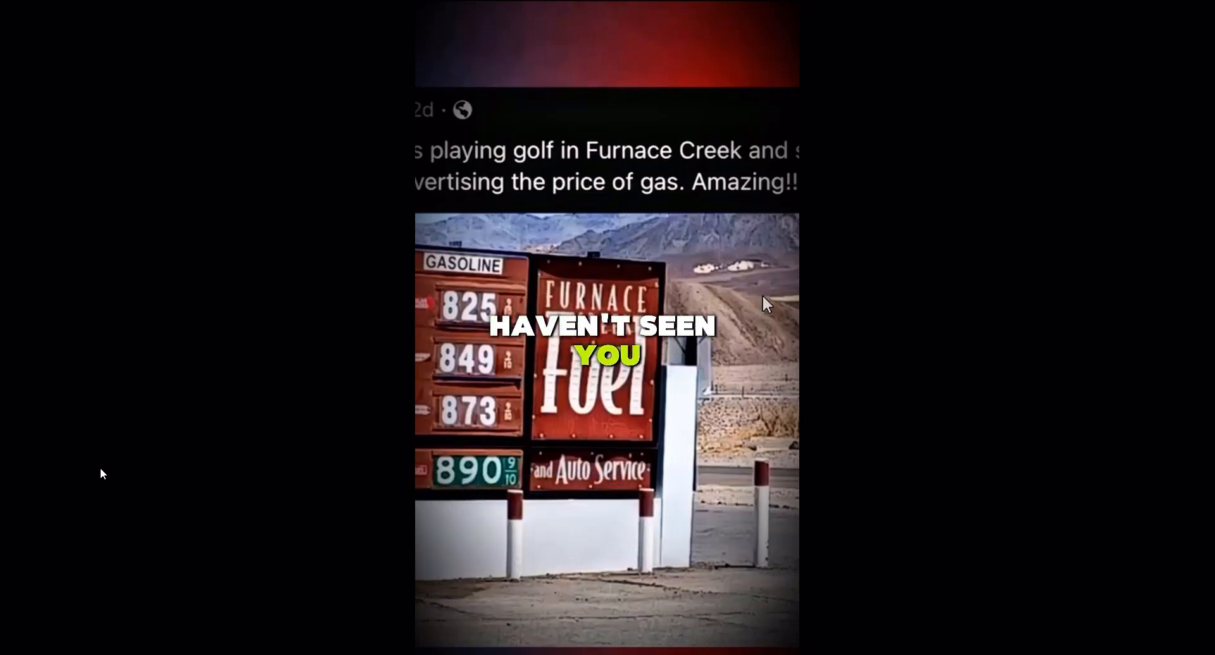
Step: Close the VLC video playback, switch to ChatGPT in the browser and start a new chat
double_click(306, 382)
left_click(1199, 7)
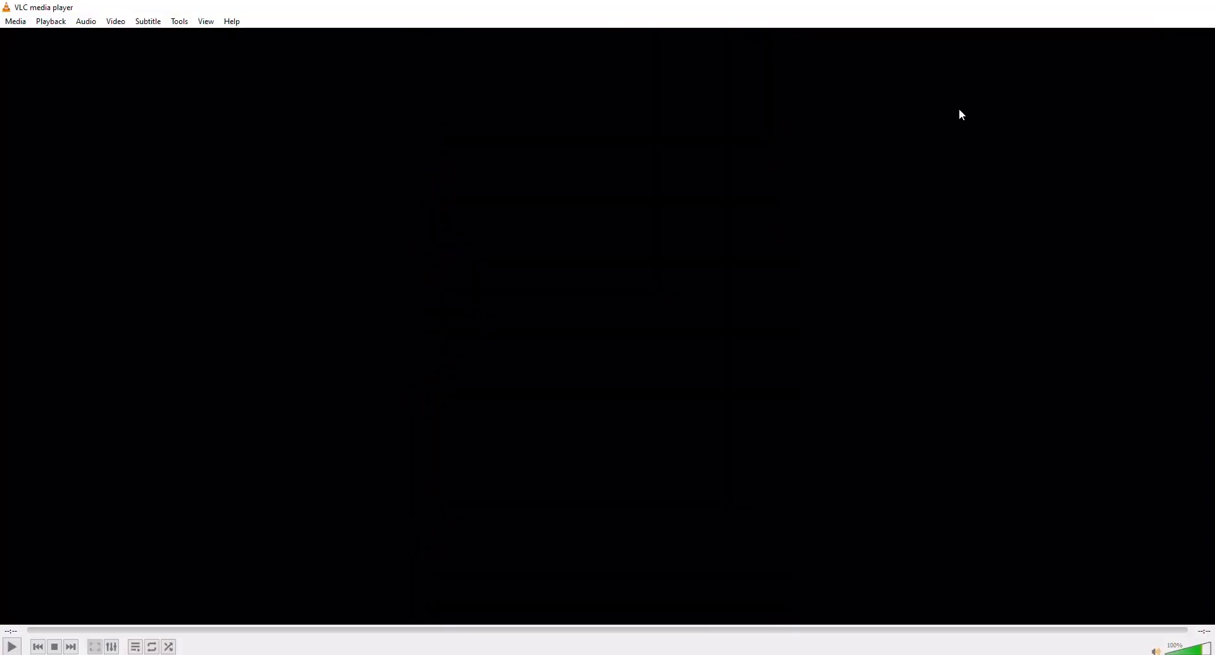
left_click(367, 654)
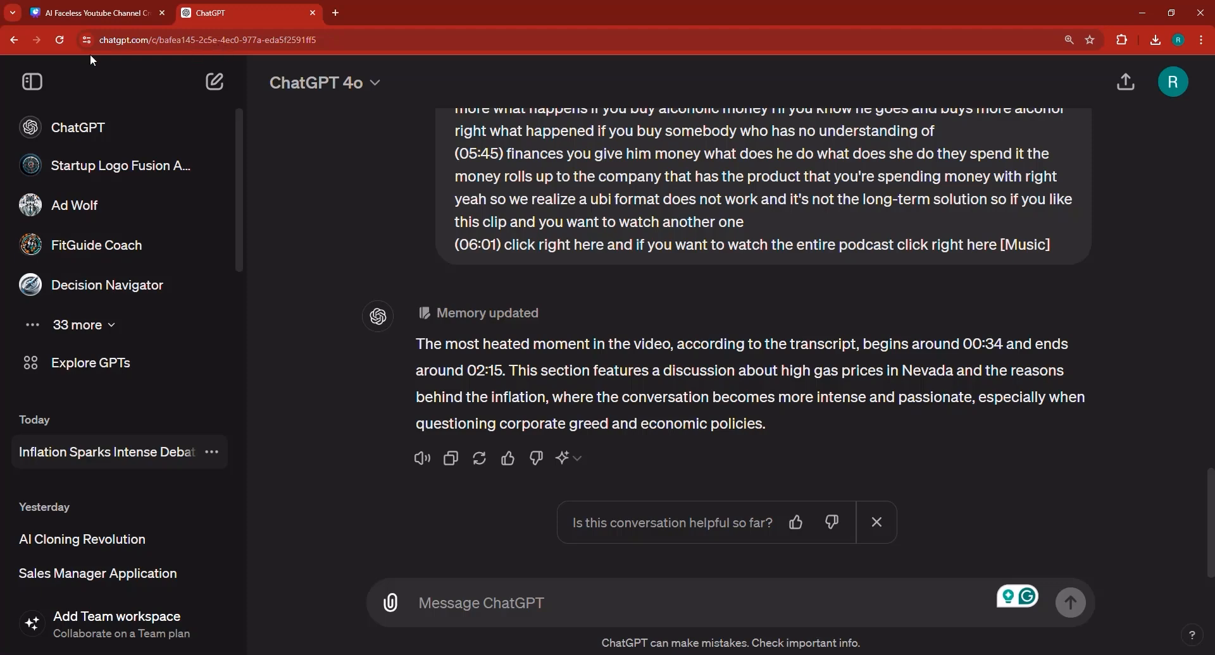
left_click(217, 84)
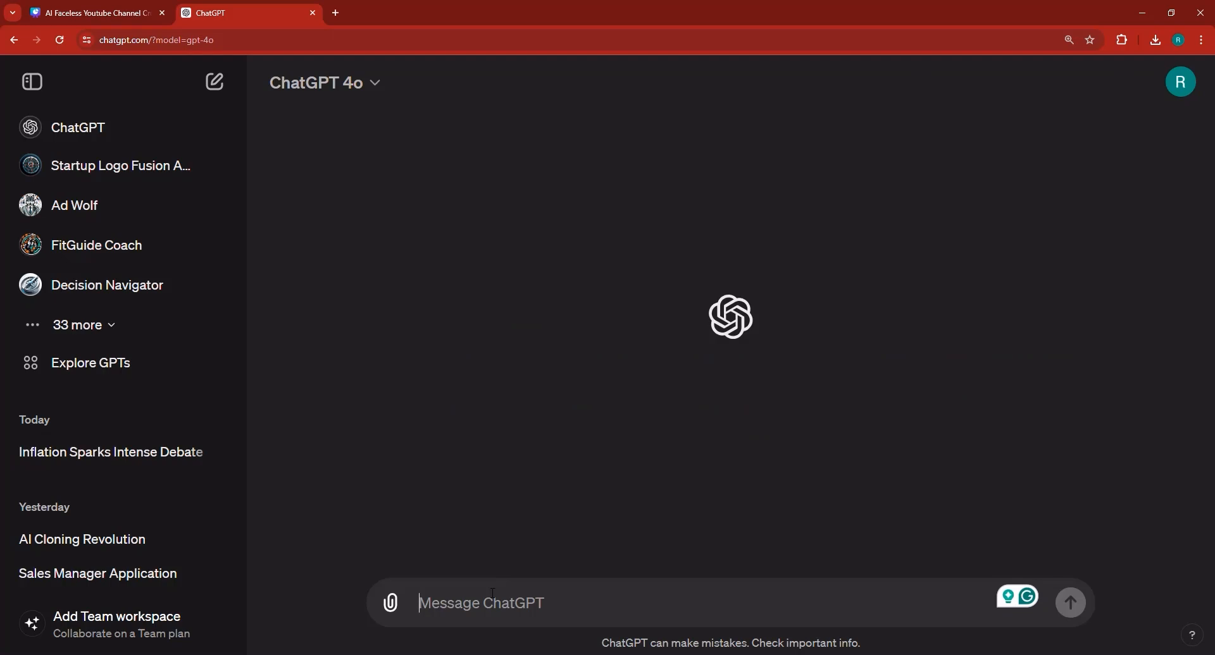
Step: Send a prompt asking for a viral YouTube title, description and hashtags for a short video that explains inflation, to potentially go viral
type("I have cre")
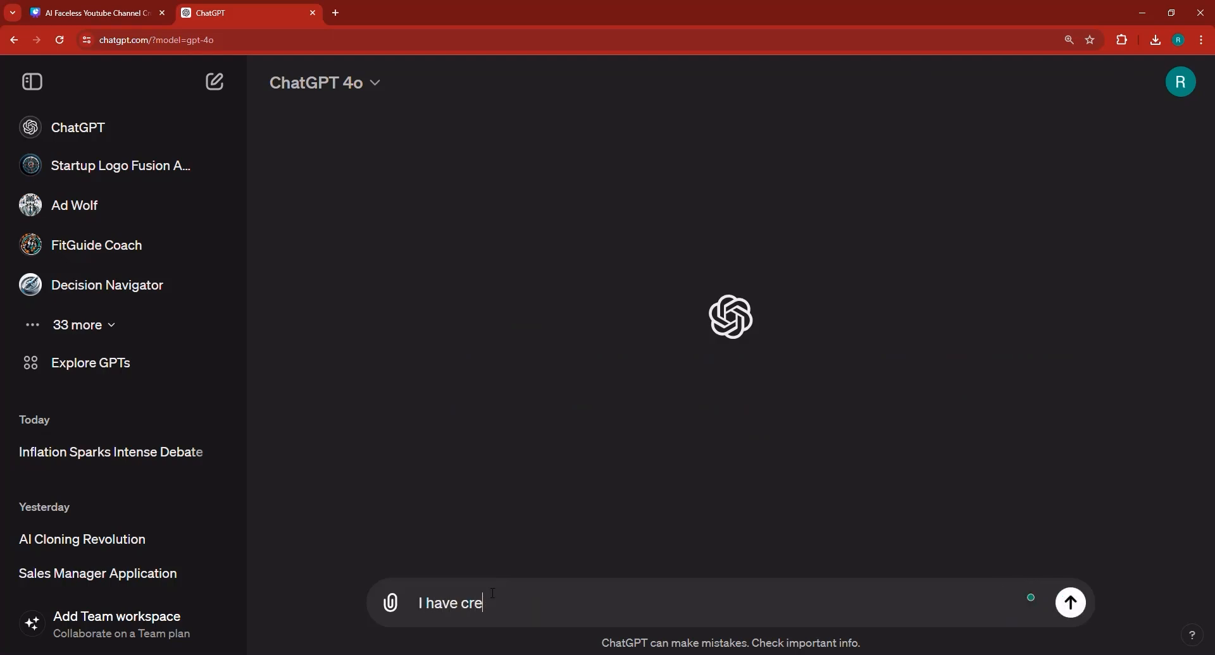
type("ated a short youtube video,")
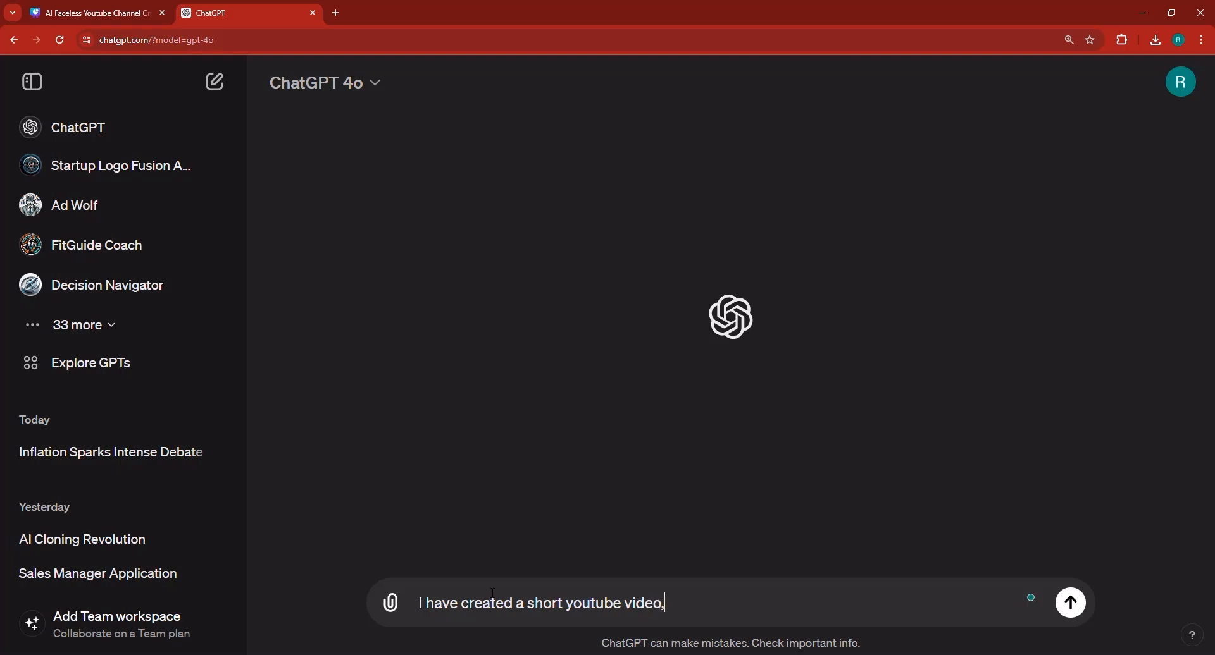
key("BackSpace")
type(" that explains i")
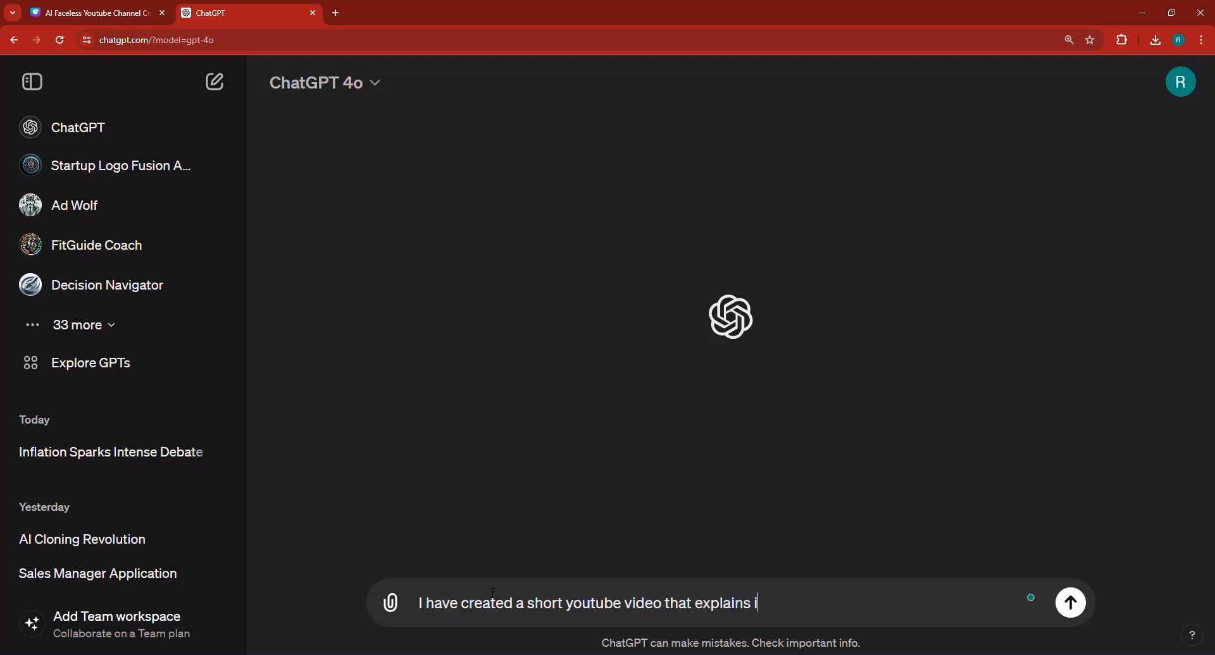
type("nflation, write a viral")
type(" youtube video t")
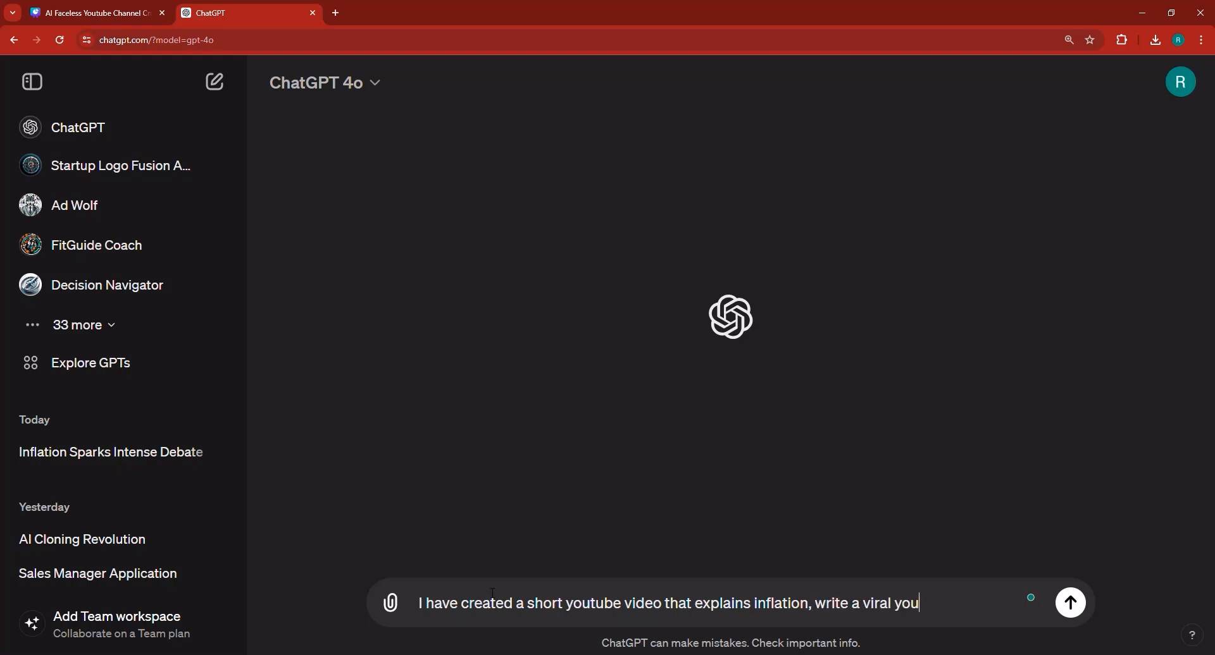
type("itle")
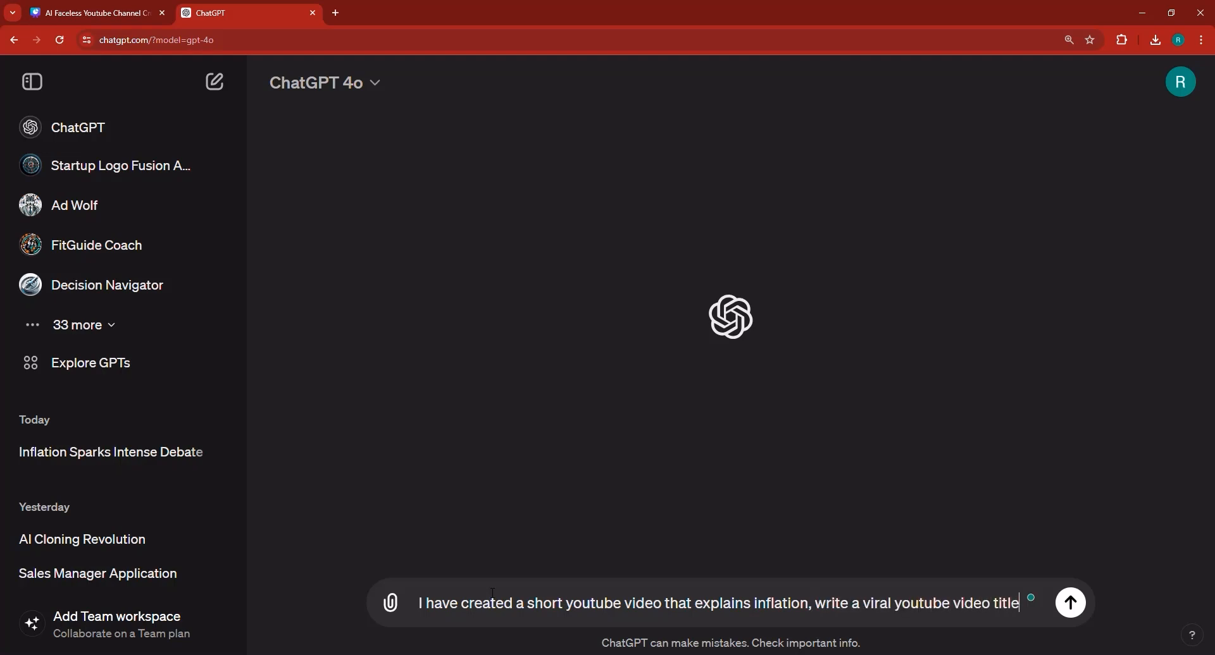
type(" as well as")
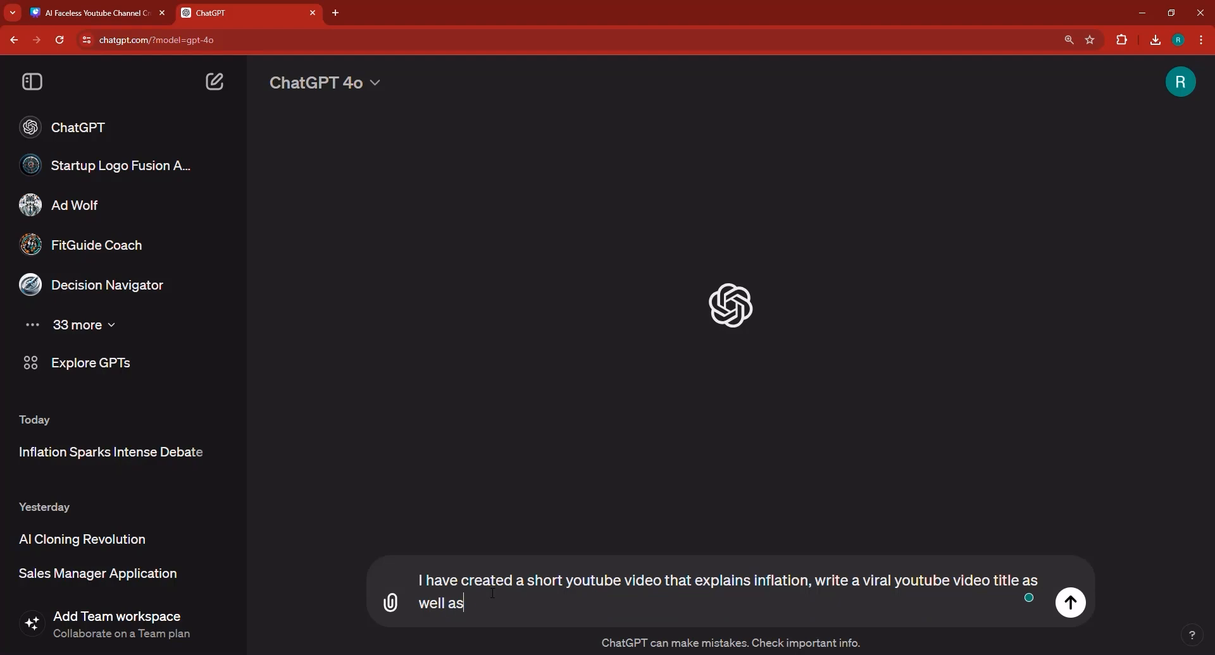
type(" a description, n")
key("BackSpace")
type("and hashtags for")
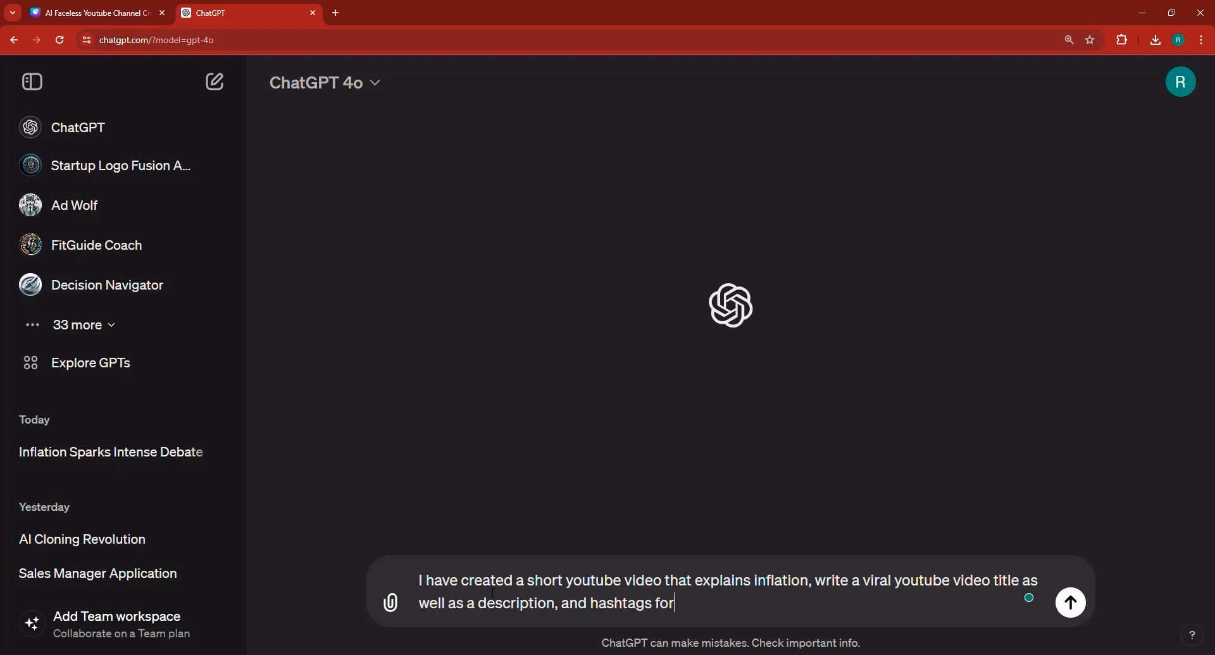
type(" my video, to potne")
key("BackSpace")
key("BackSpace")
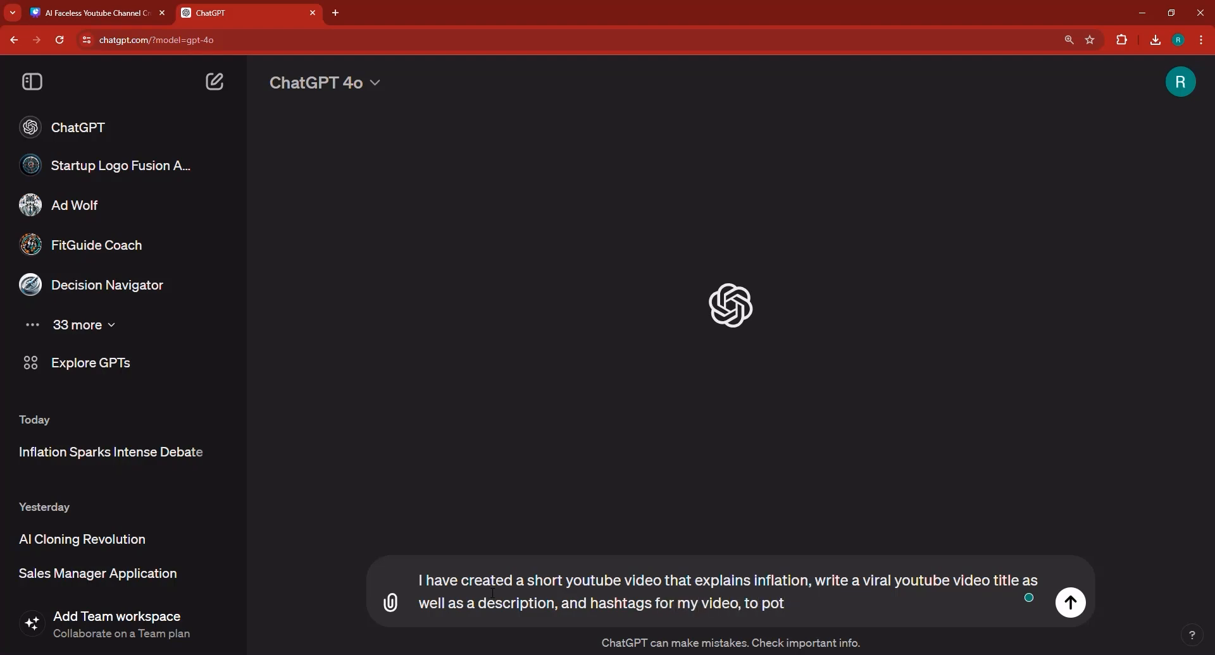
type("entially go viral")
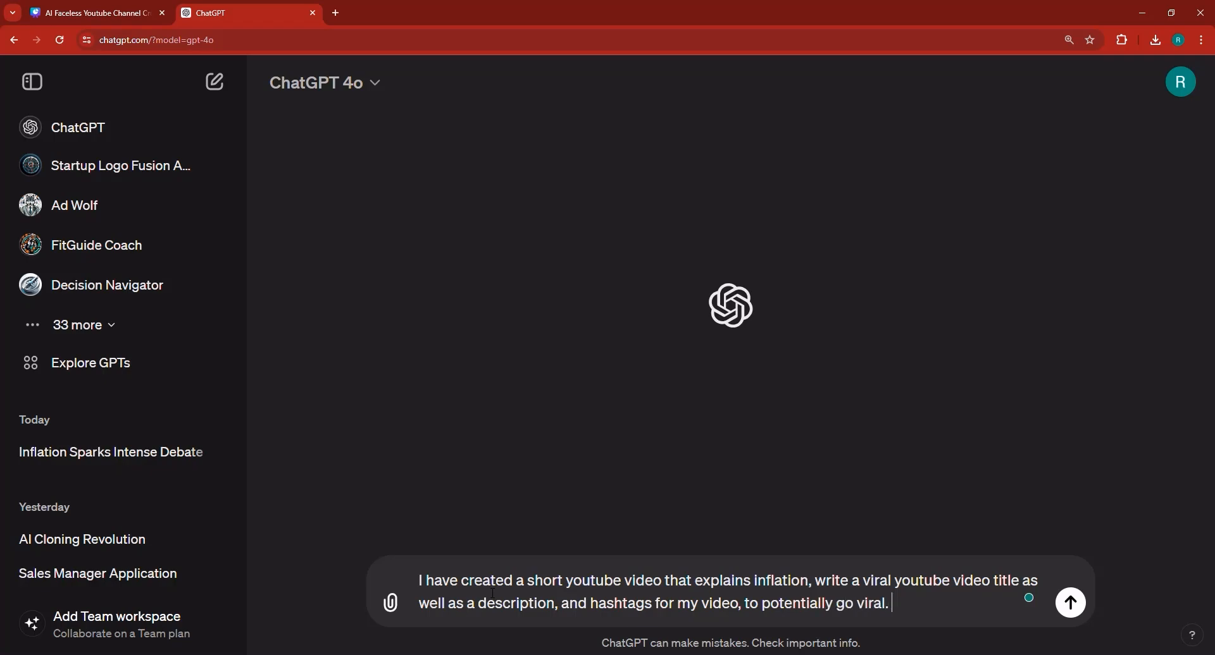
type(".")
key("Return")
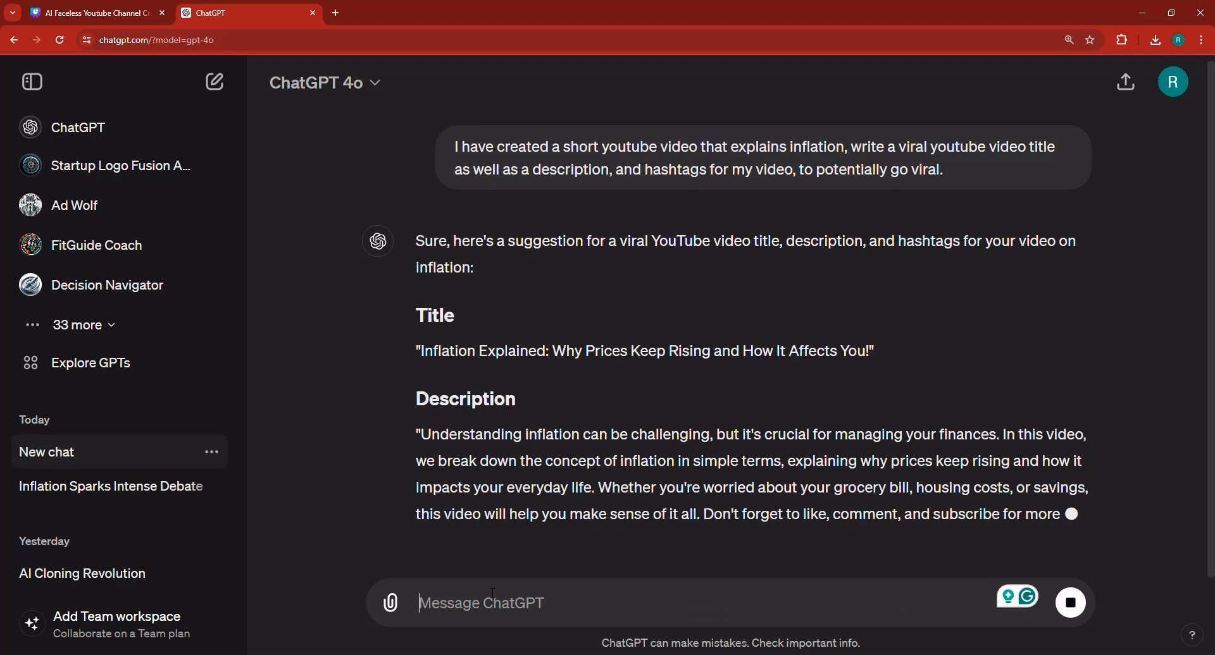
Step: Send a follow-up prompt asking for syntax compliant tags for the YouTube video, all in one line separated with a comma, and no hashtag
scroll(577, 488, "up", 3)
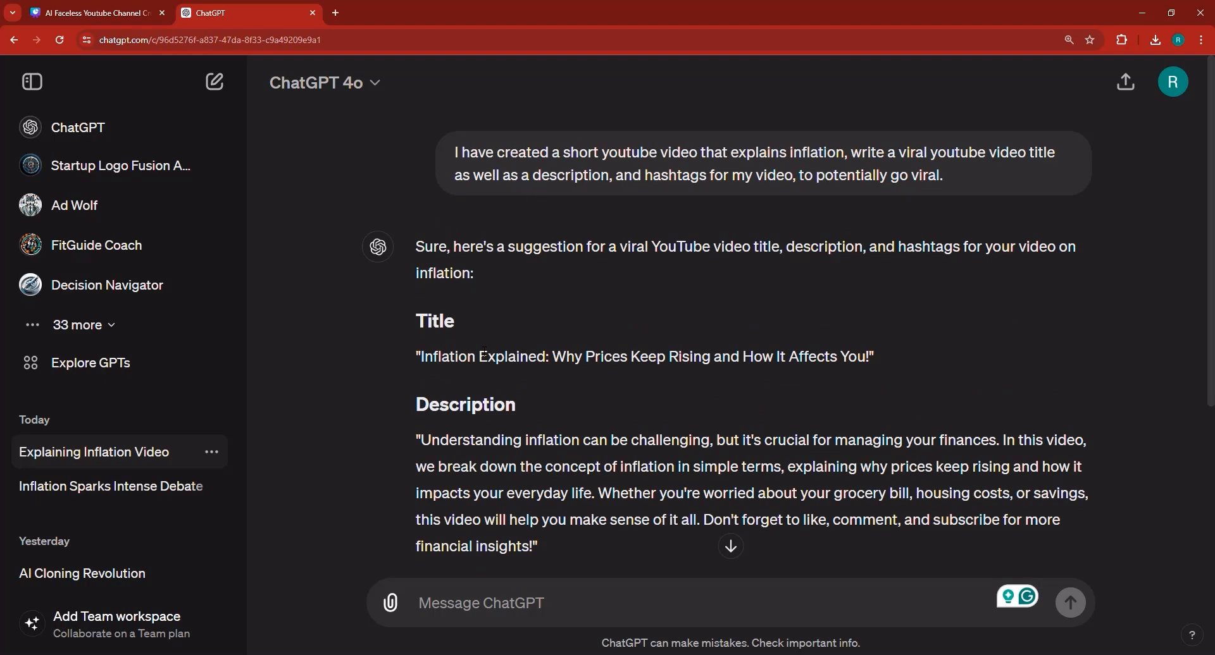
scroll(505, 375, "down", 2)
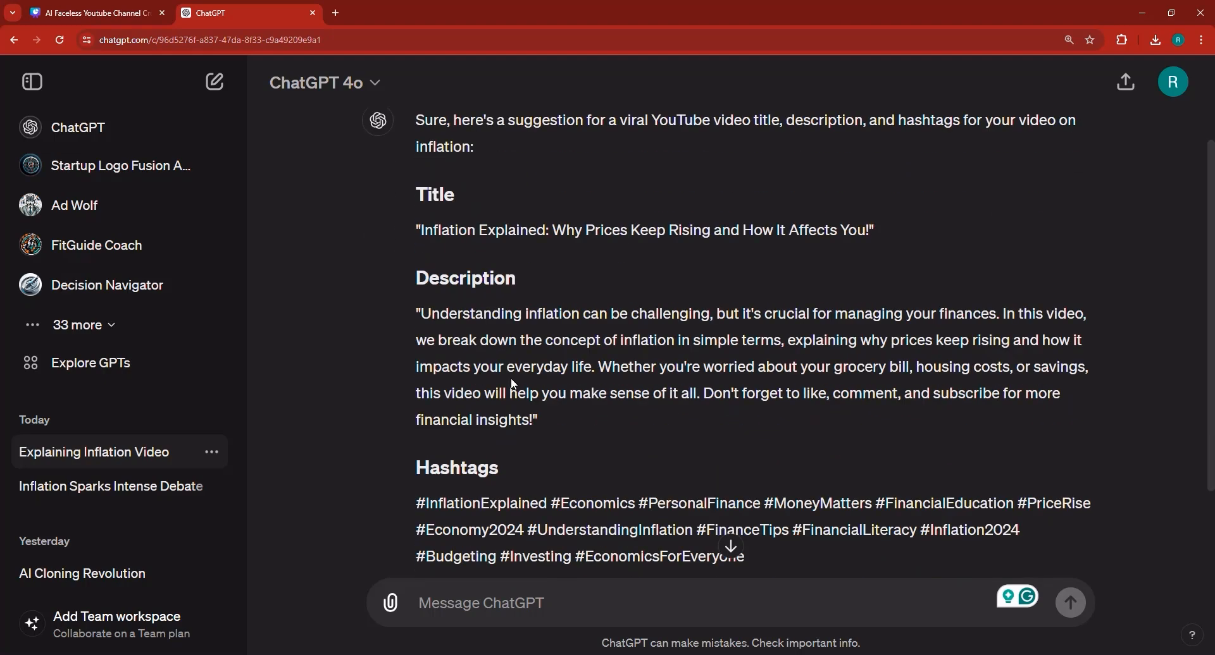
scroll(514, 384, "down", 2)
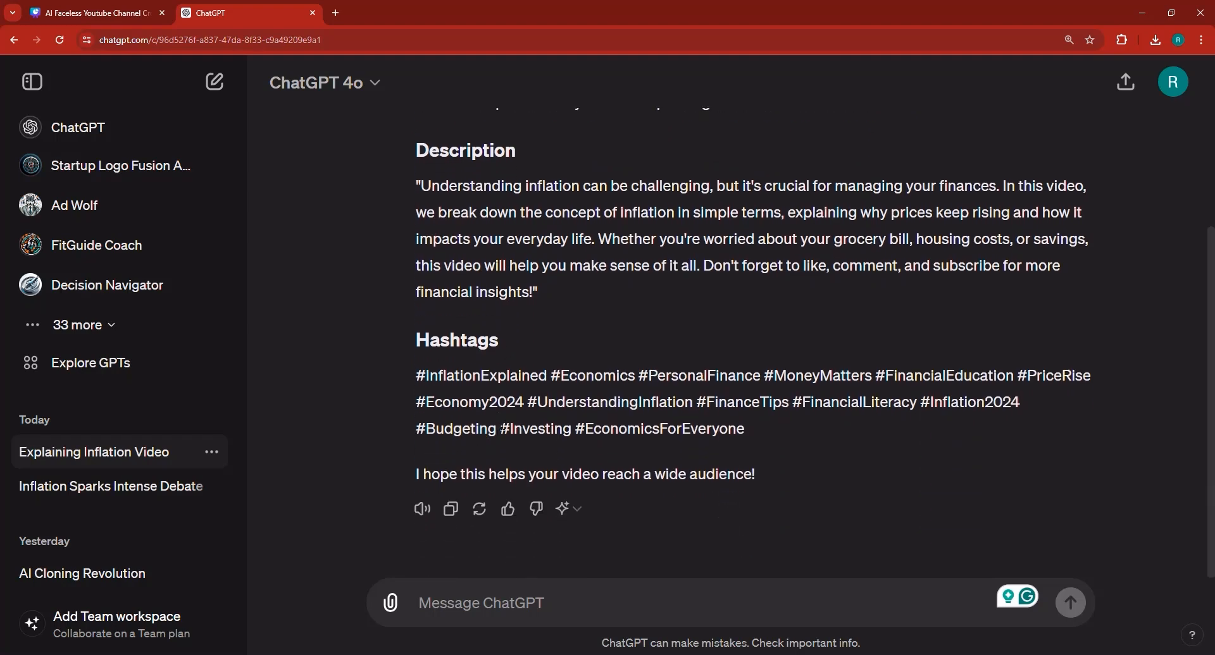
triple_click(544, 384)
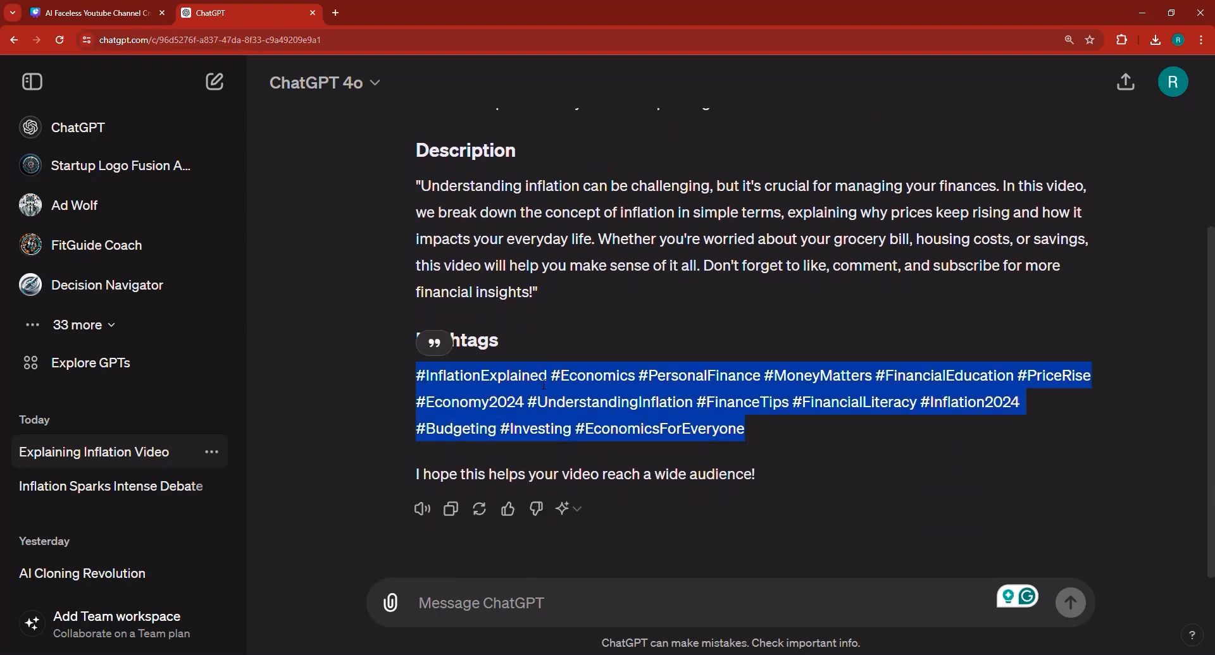
left_click(489, 602)
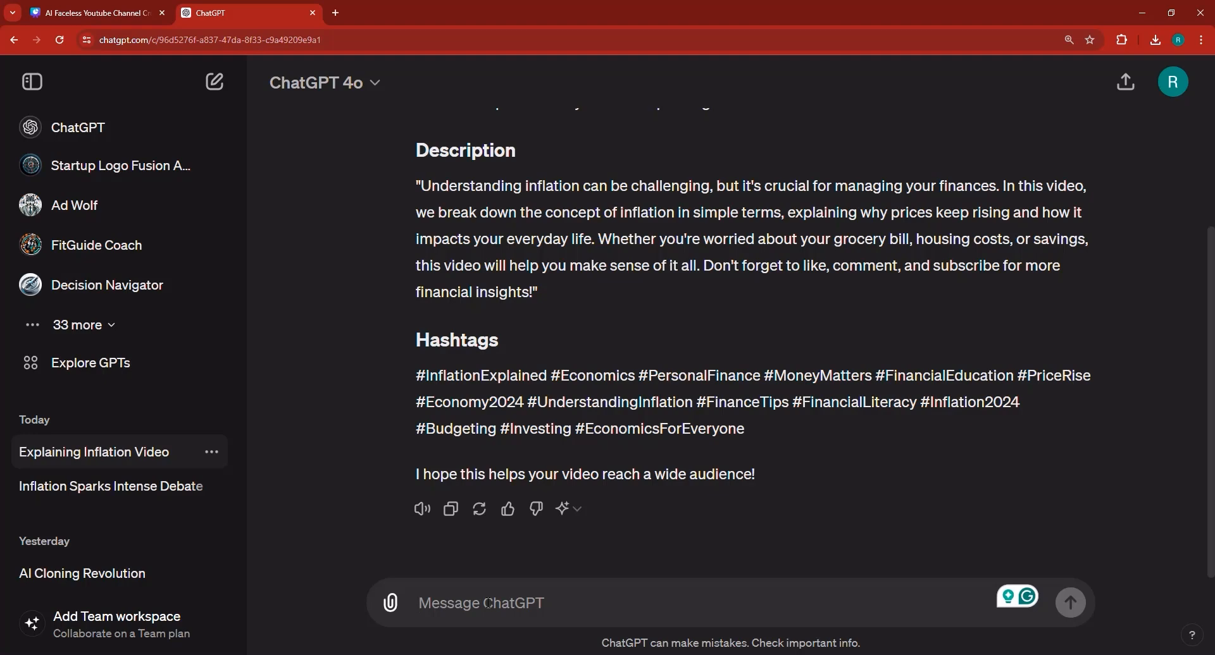
type("I want")
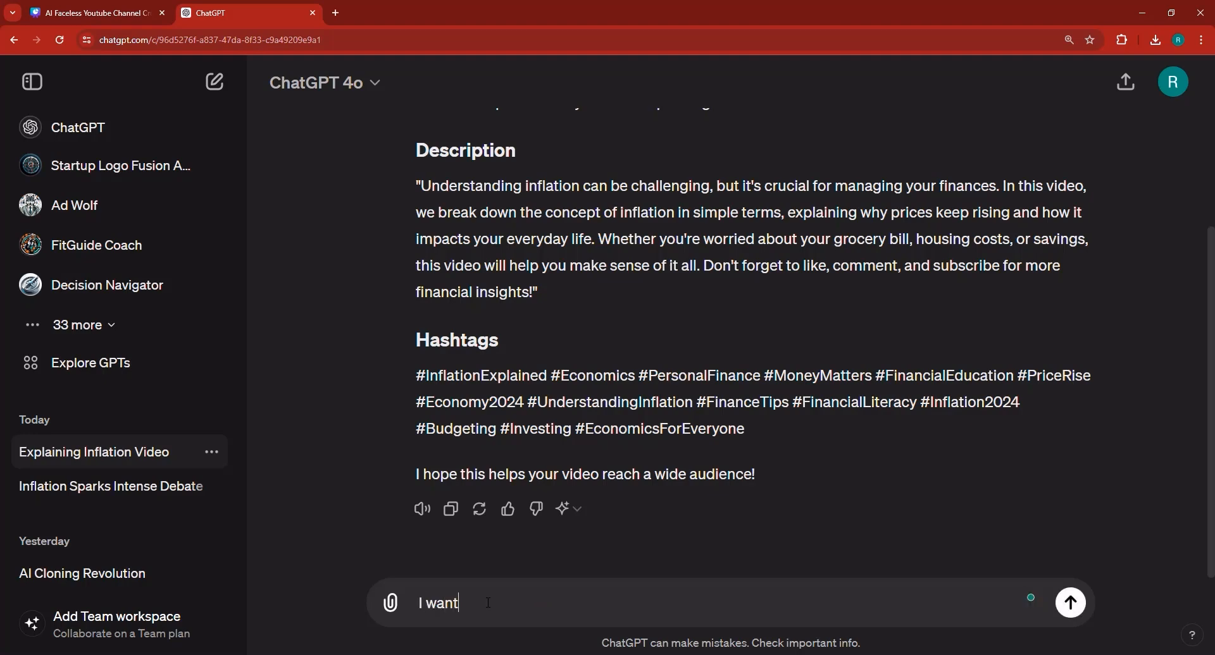
type(" you to generate synt")
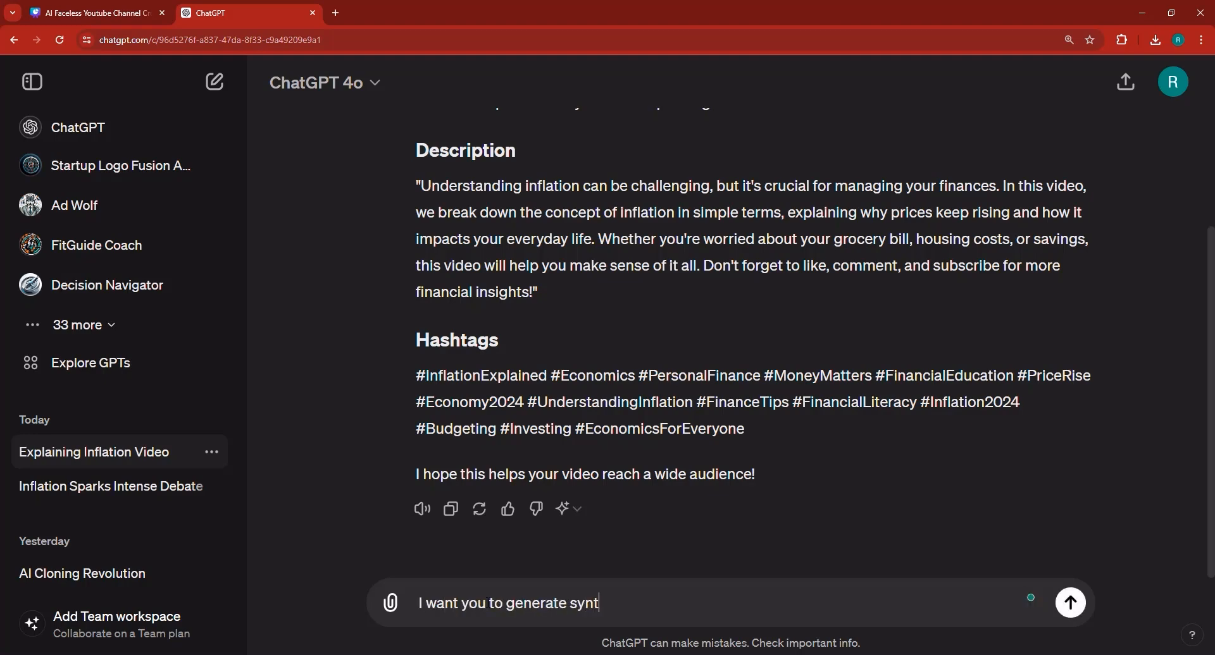
type("ax compliant tags for t")
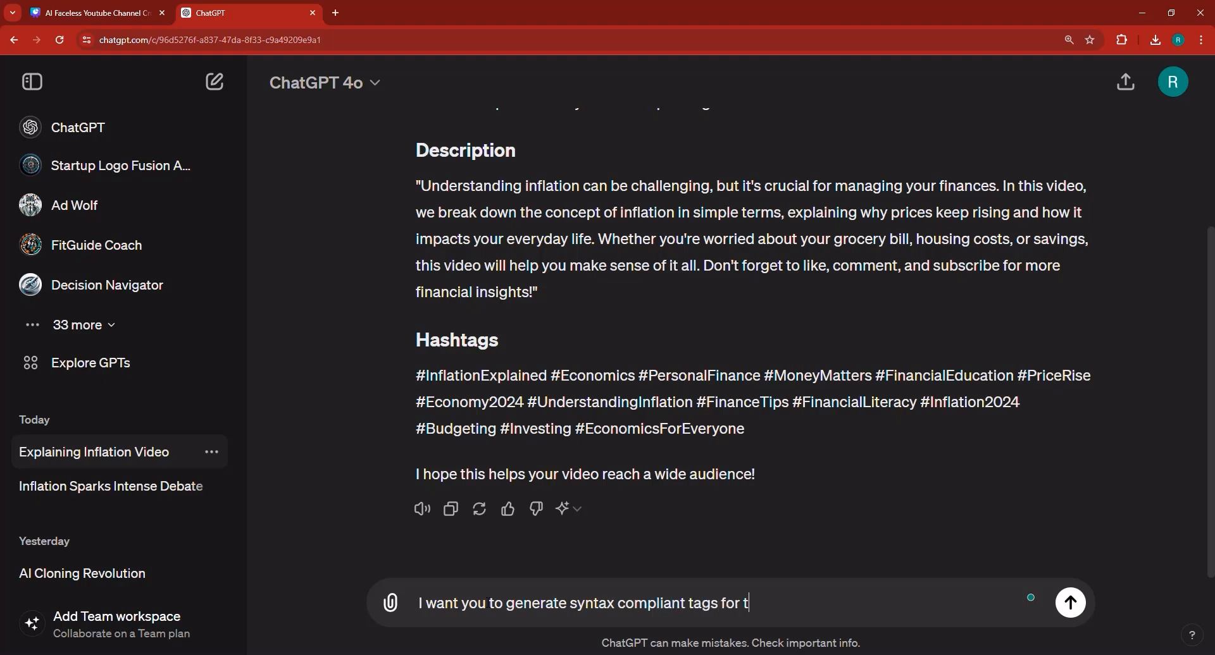
type("he youtube video")
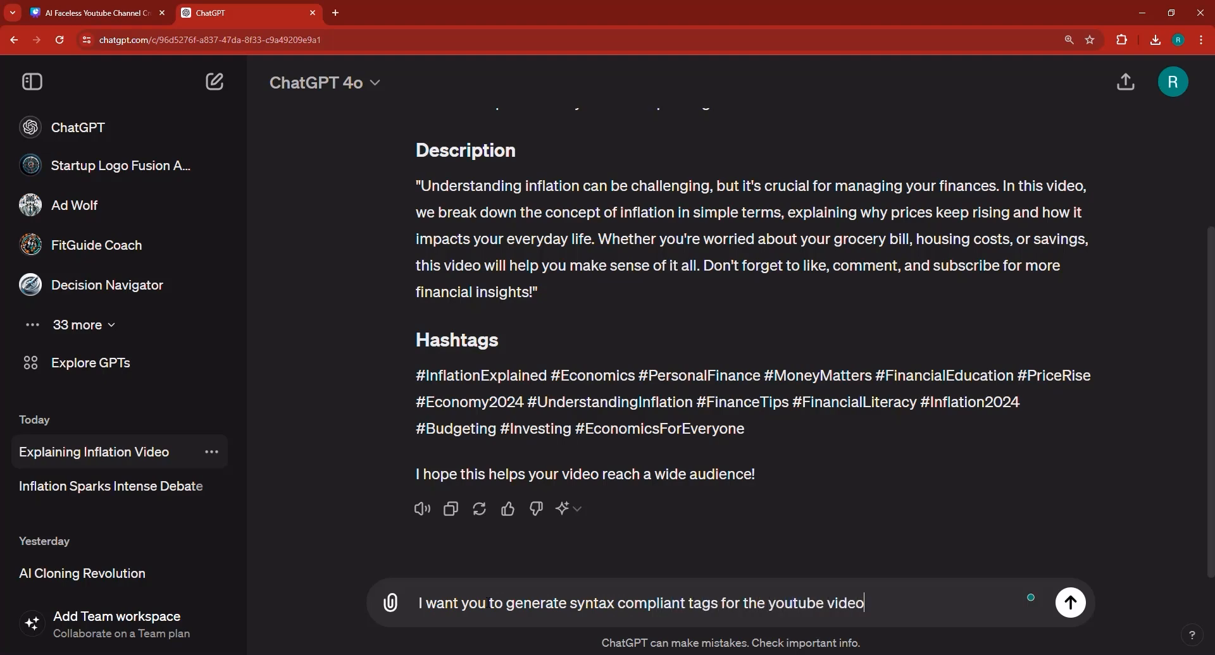
type(", put them all in one line se")
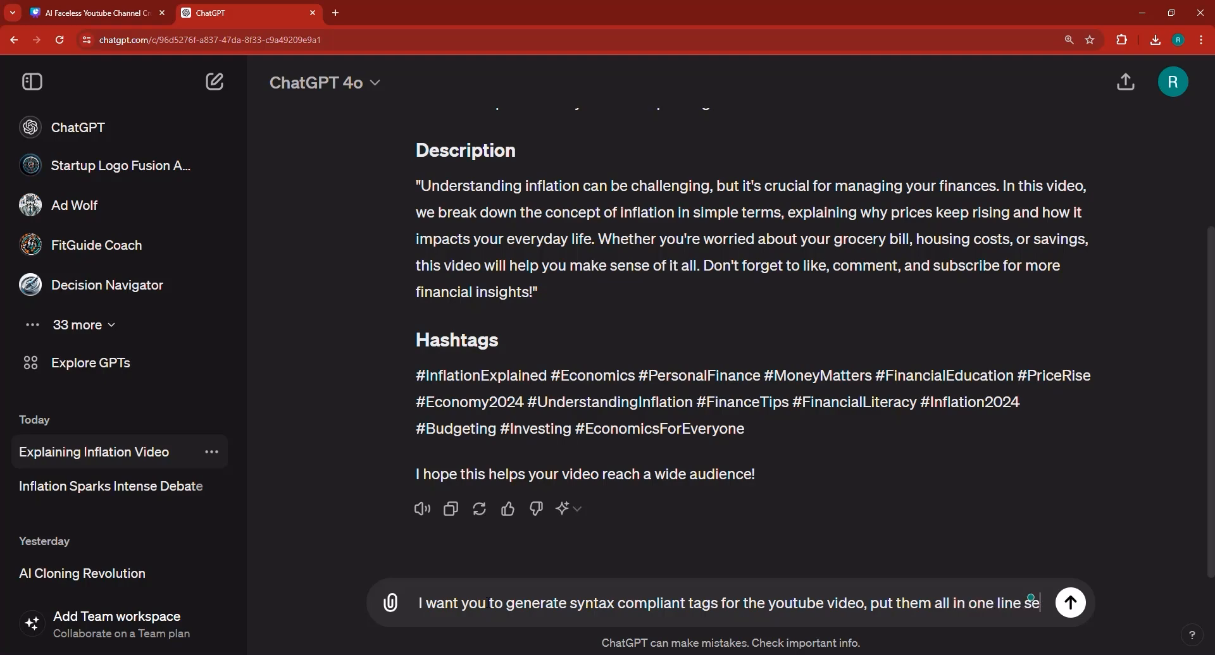
type("parated with a c")
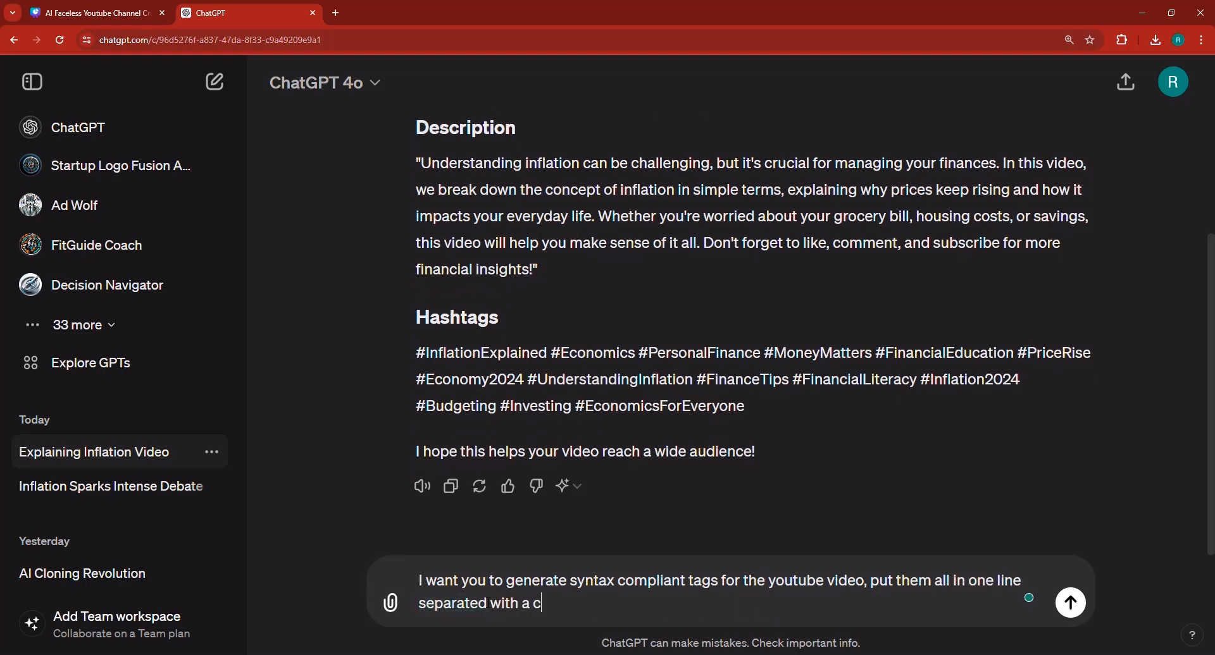
type("omma, and no hashtag")
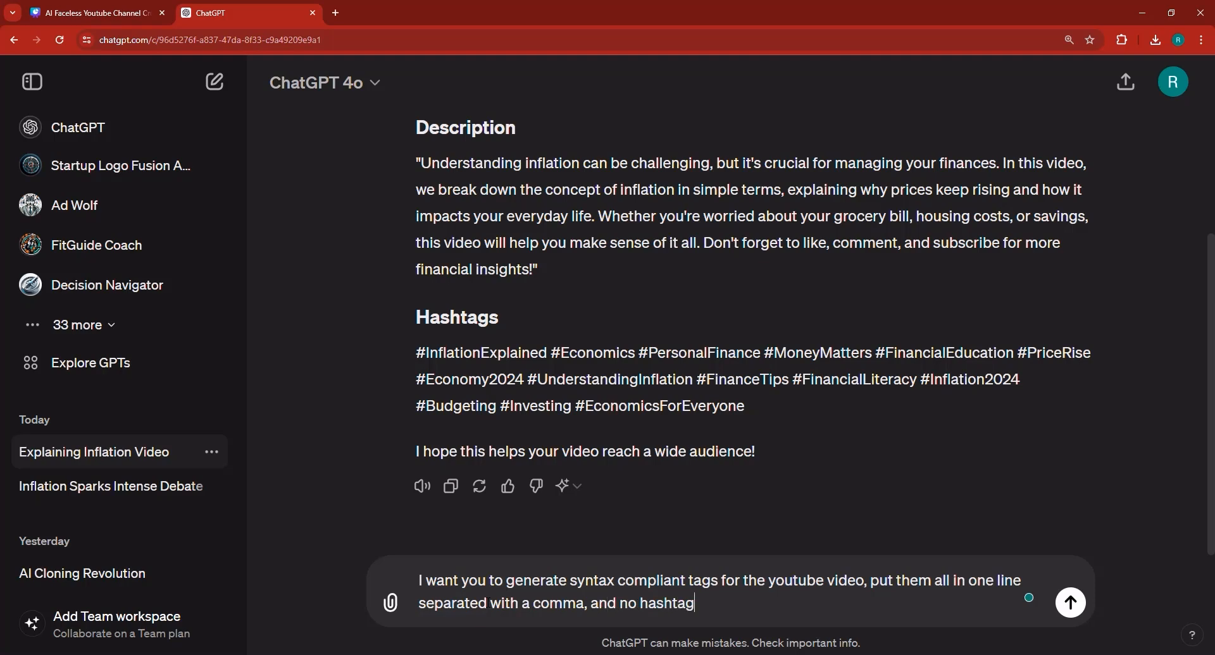
key("Return")
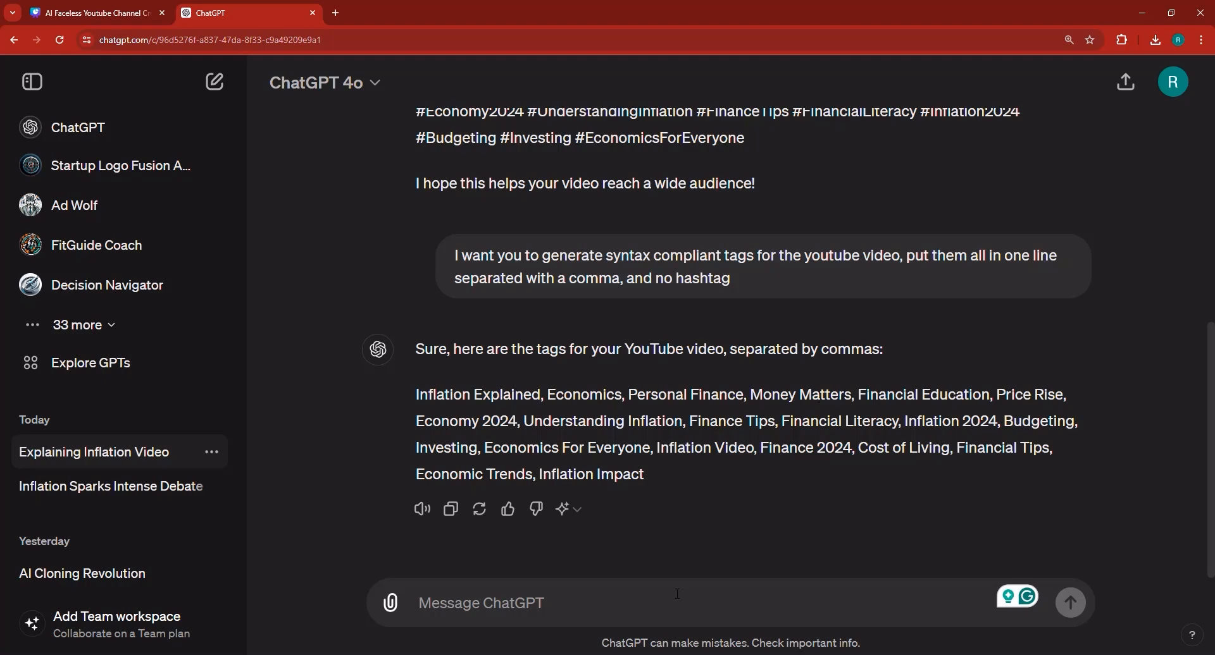
Step: Draft the prompt "I have a finance youtube channel, come up with a 2 word brand name for my channel that rocks."
type("I")
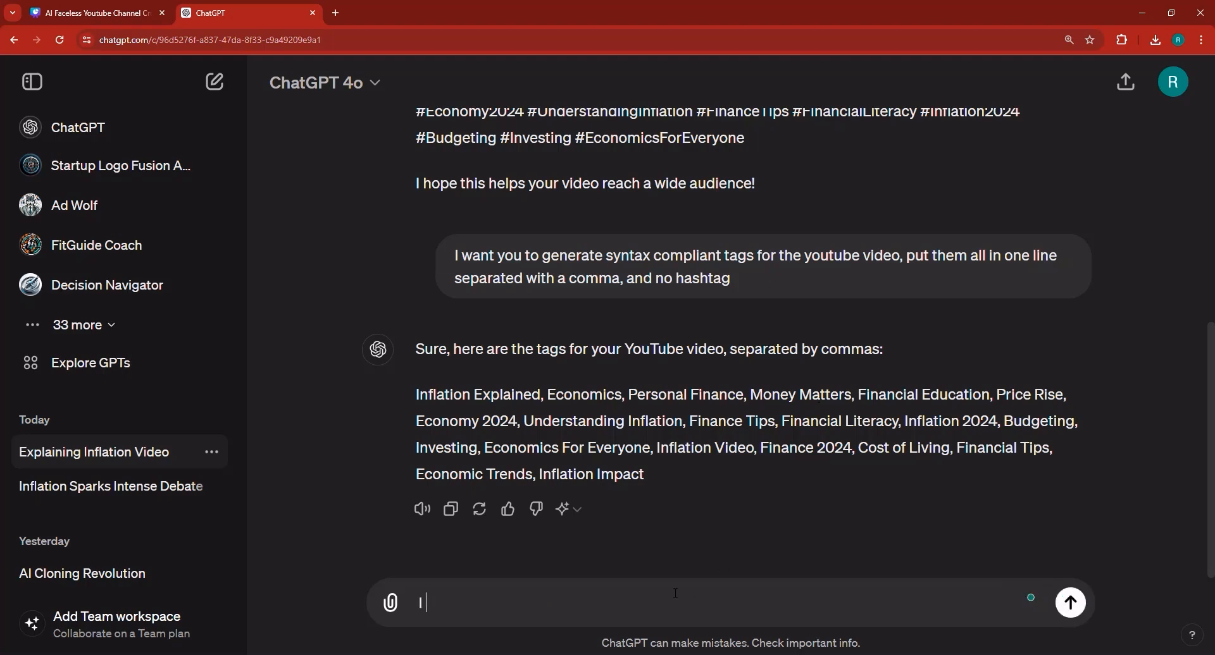
type(" hj")
type("ave ")
type("a finance yo")
type("utube")
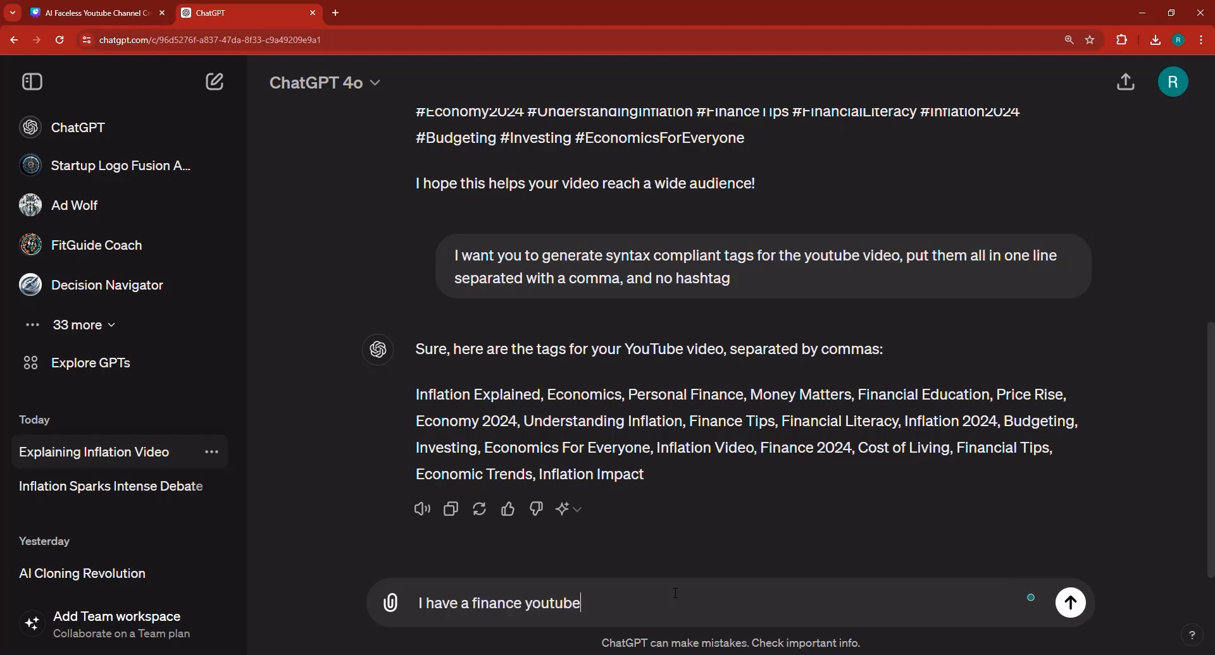
type(" channel, come up with a 2 wrd")
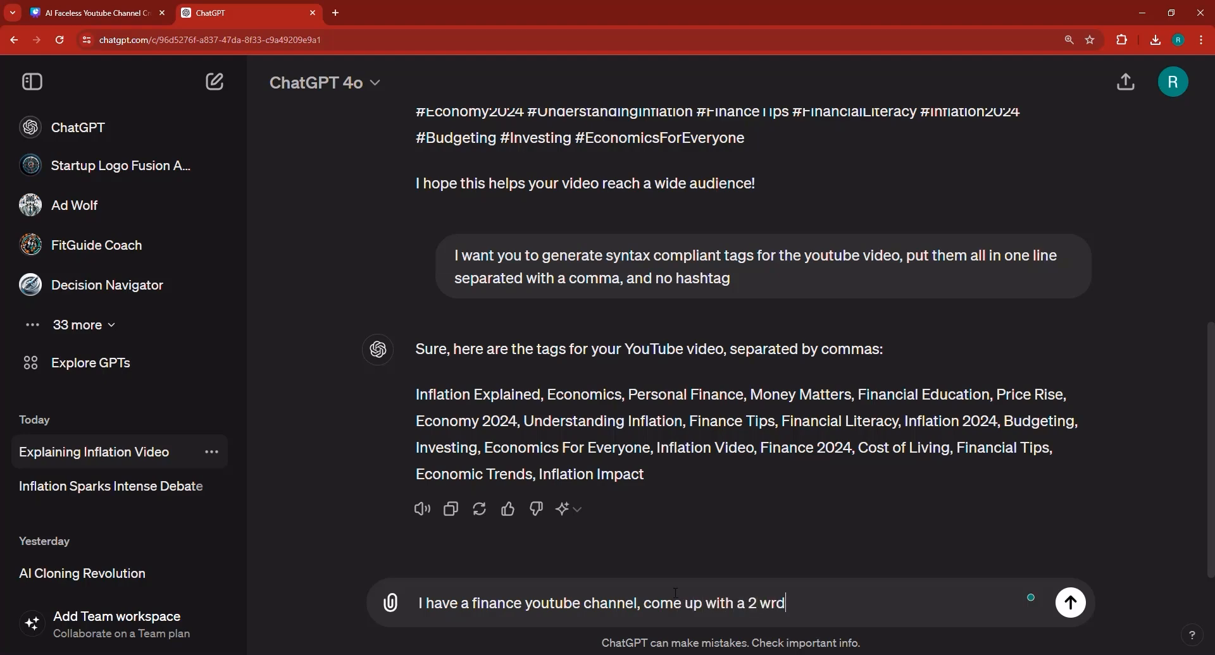
key("BackSpace")
type("orord brand name for ")
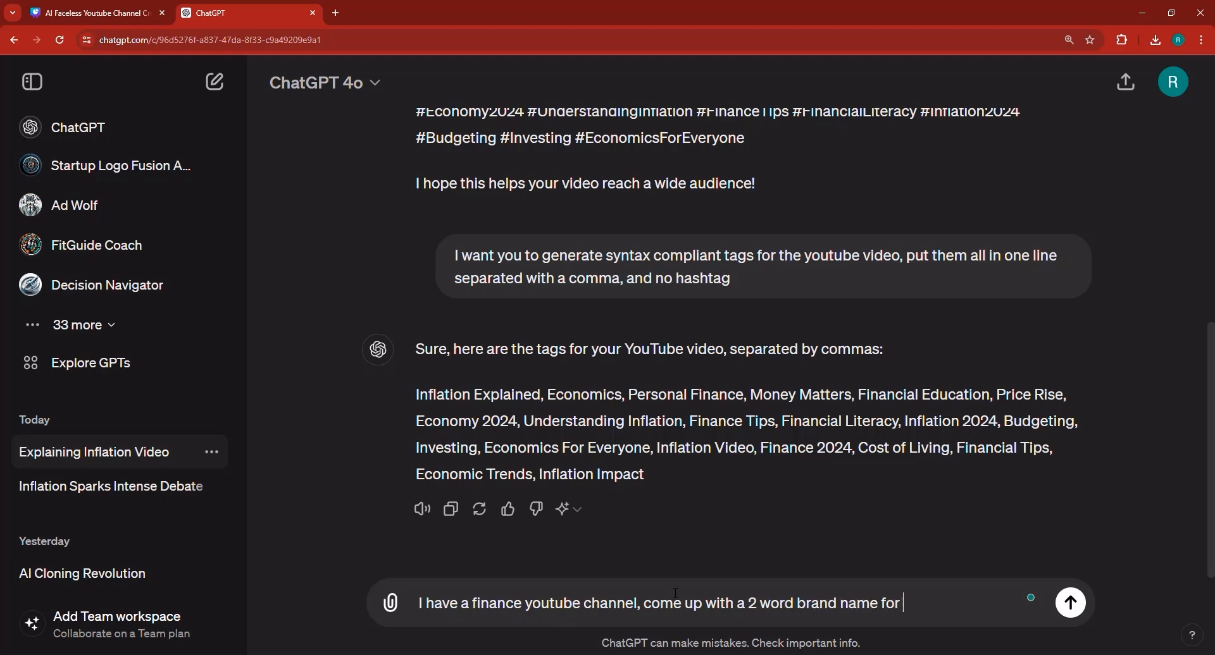
type("my channel that rocks.")
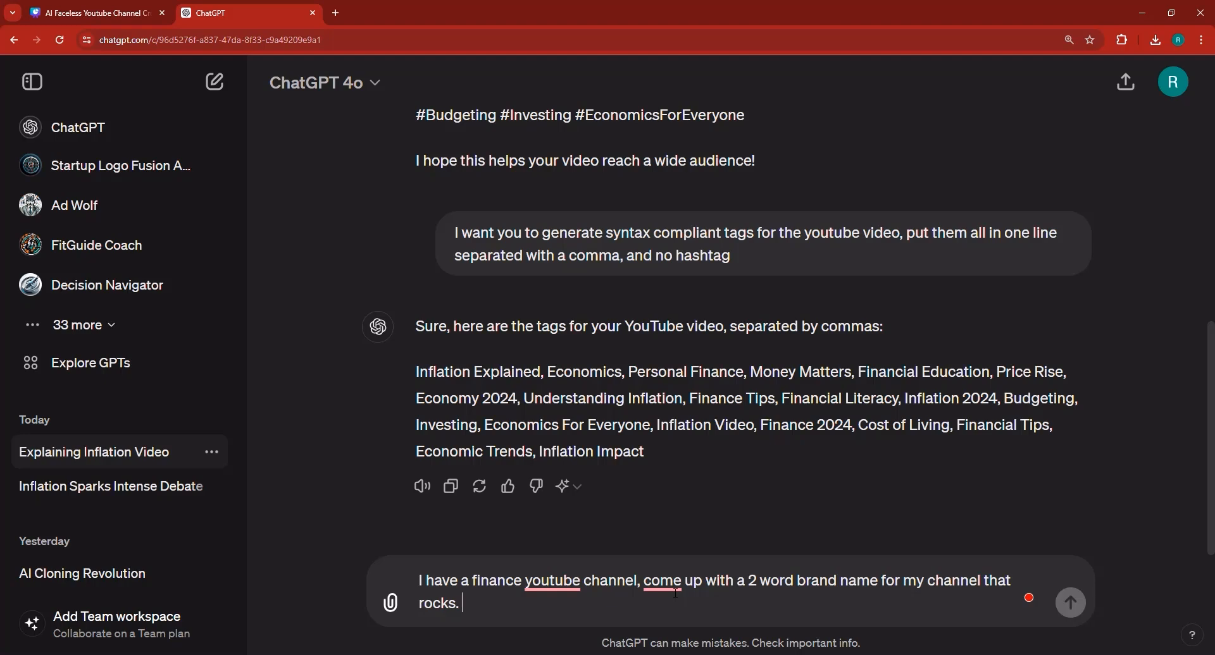
Step: Select the drafted brand name prompt and switch the chat's model to ChatGPT 4
triple_click(616, 582)
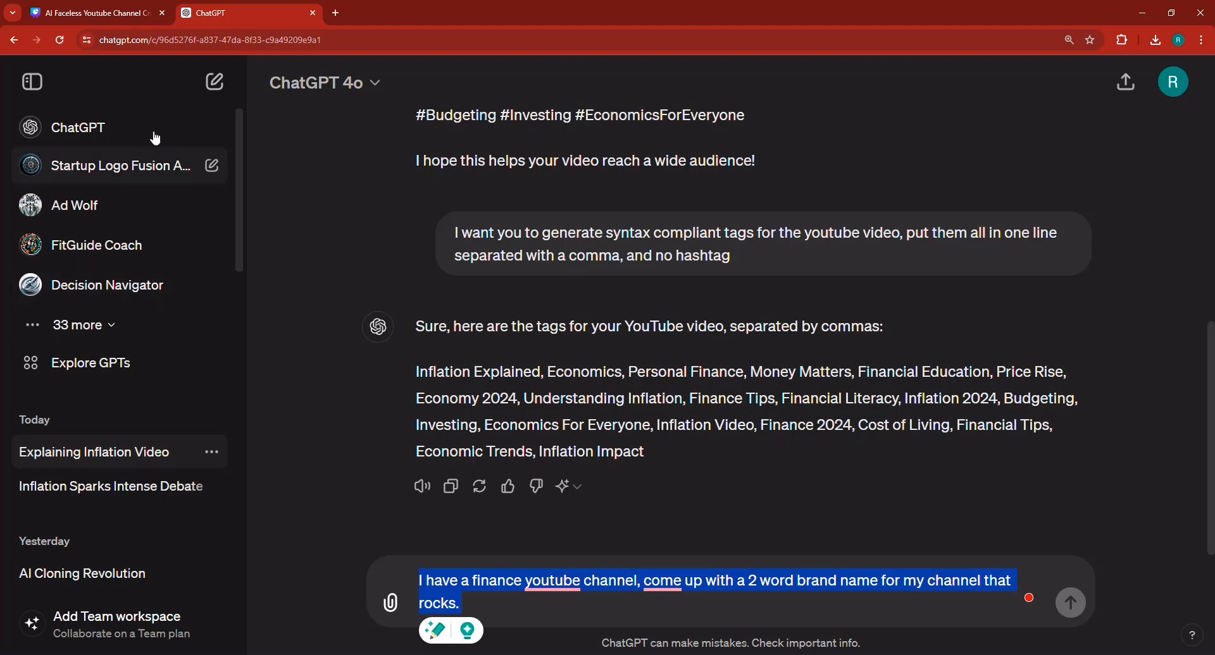
left_click(355, 92)
left_click(357, 234)
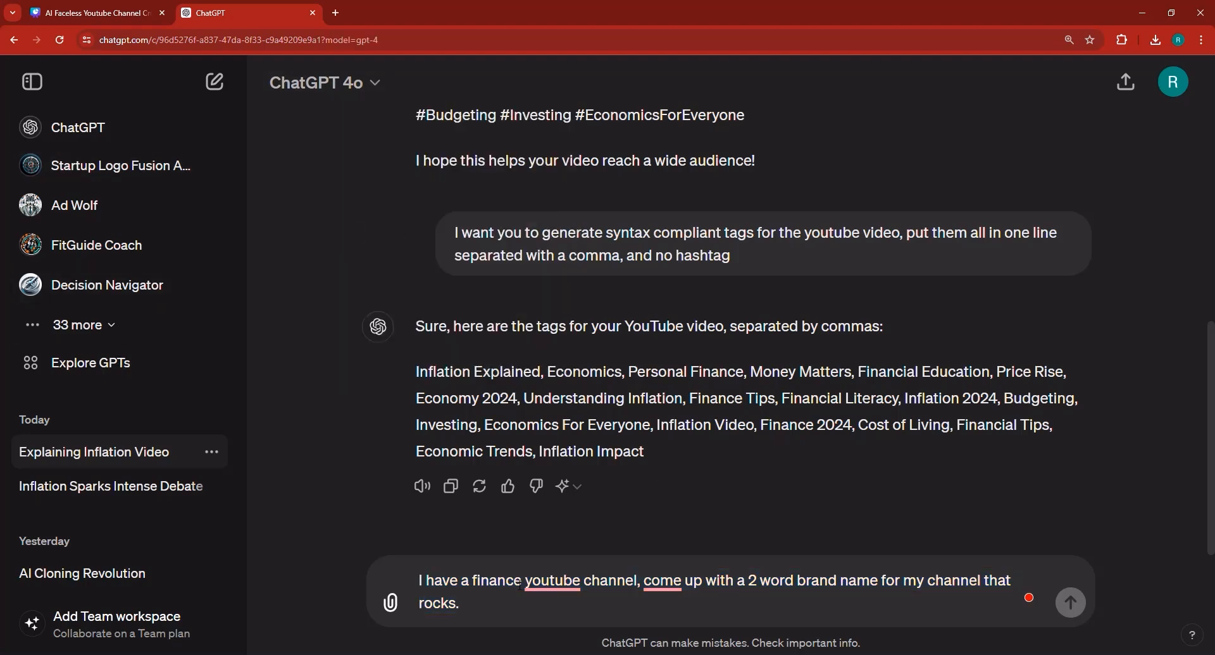
Step: Copy the whole drafted brand name prompt and reload the chat page with the ChatGPT 4 model
key("ctrl+a")
key("ctrl+c")
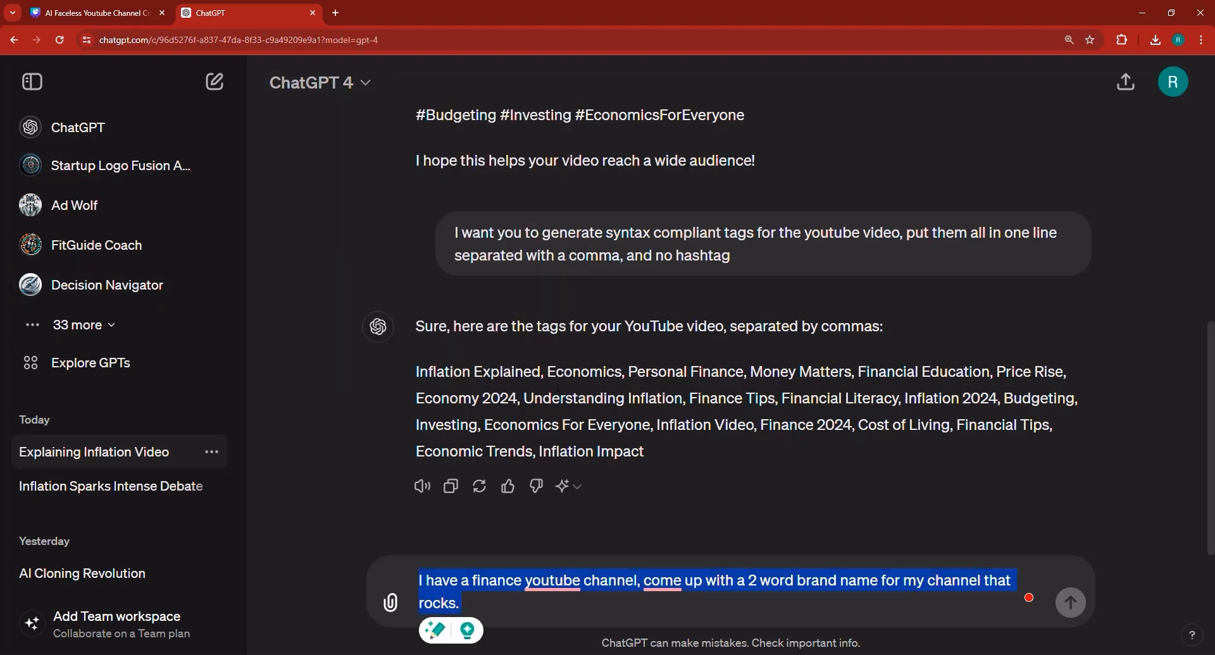
left_click(835, 32)
key("Return")
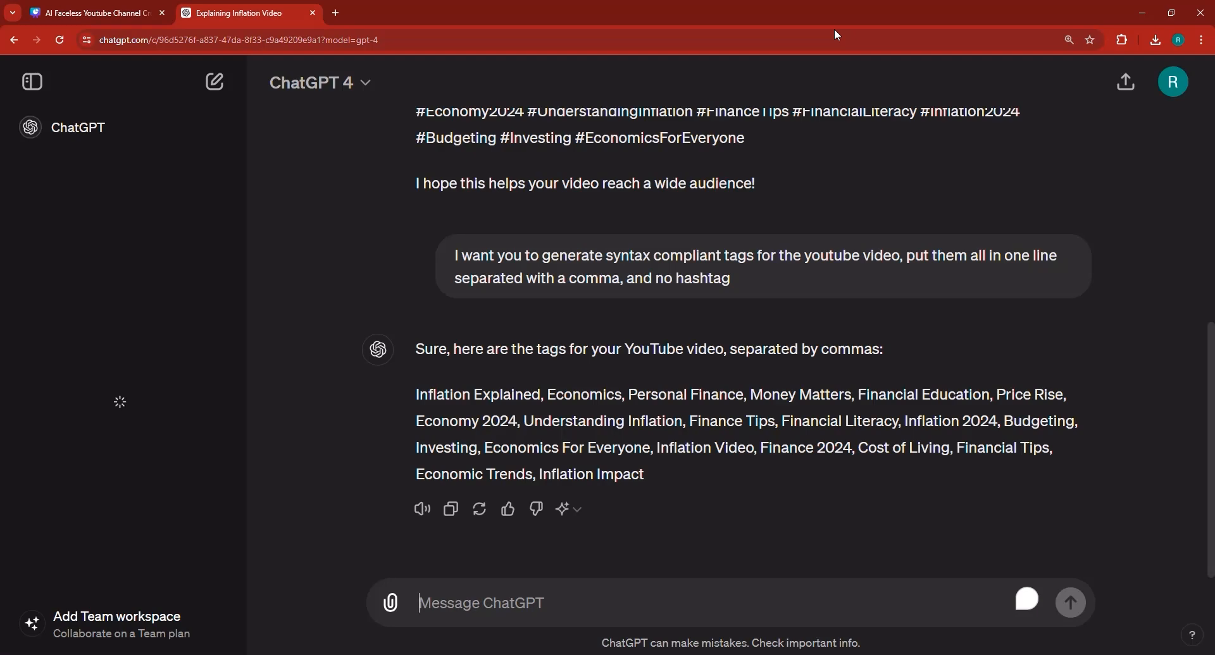
left_click(511, 609)
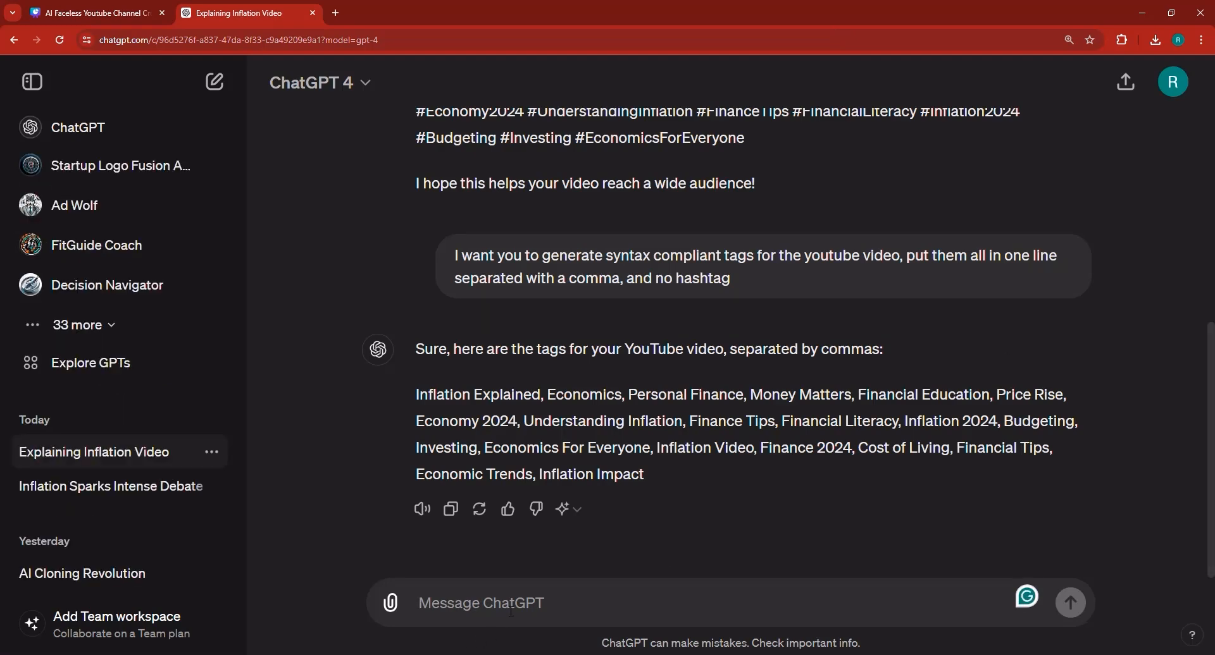
key("ctrl+v")
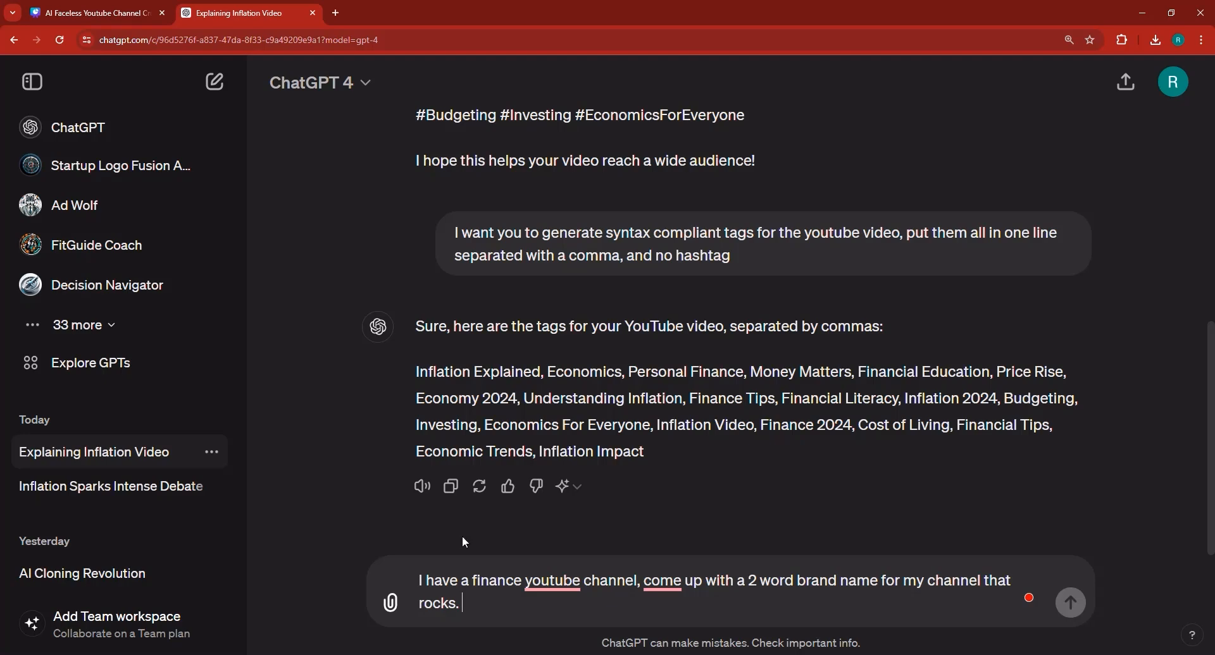
left_click(214, 90)
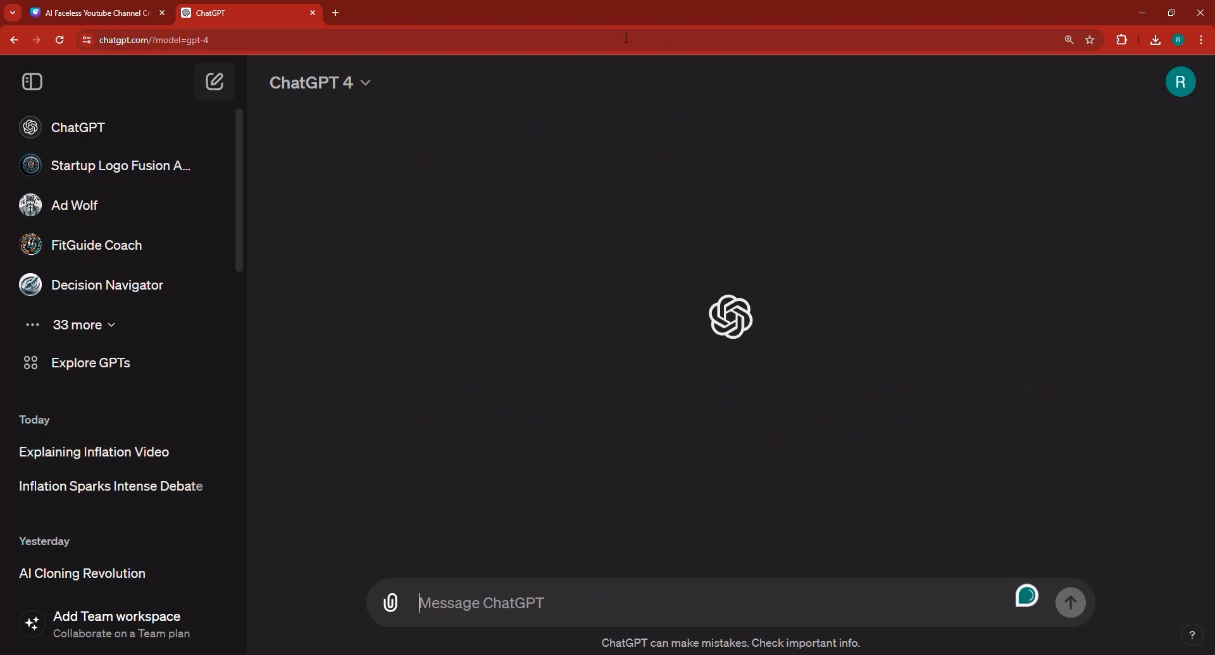
Step: Load ChatGPT afresh, reopen the "Explaining Inflation Video" chat and send the copied prompt asking for a 2 word brand name
left_click(666, 41)
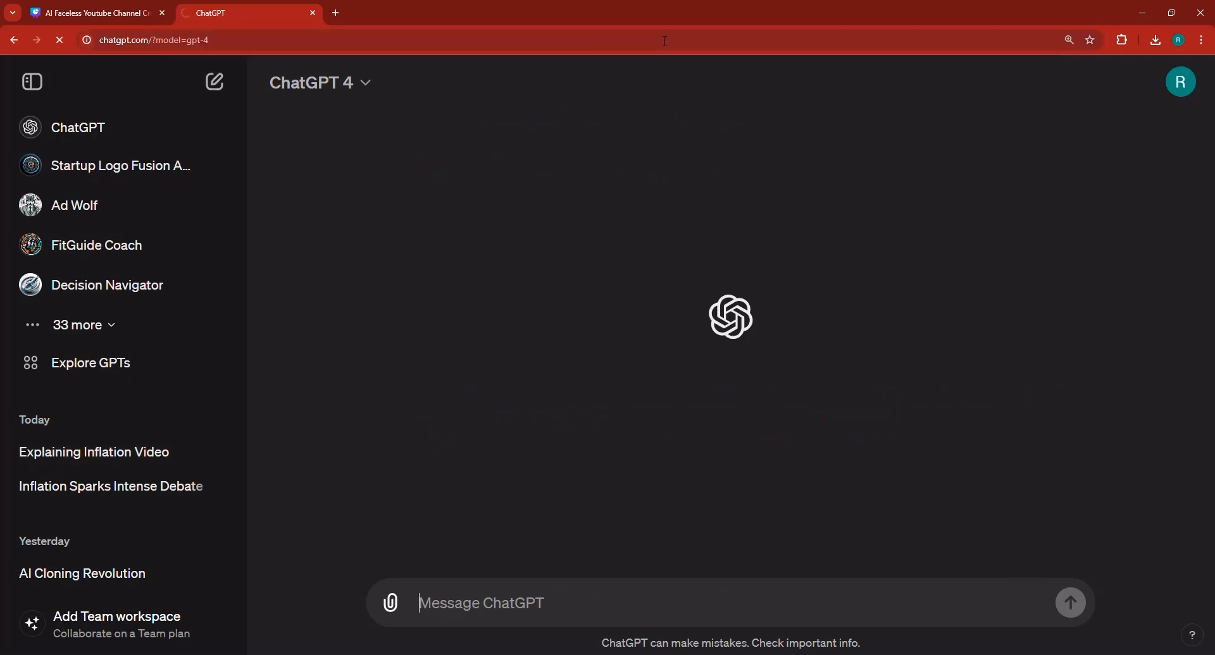
key("Return")
type("cha")
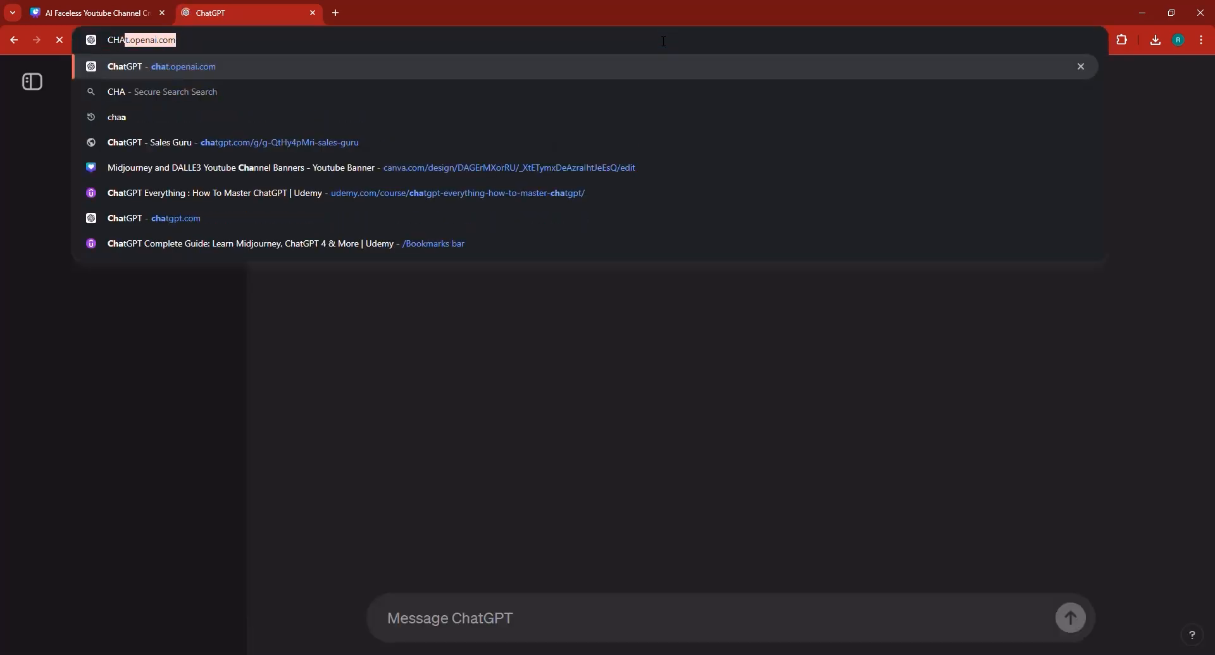
key("Return")
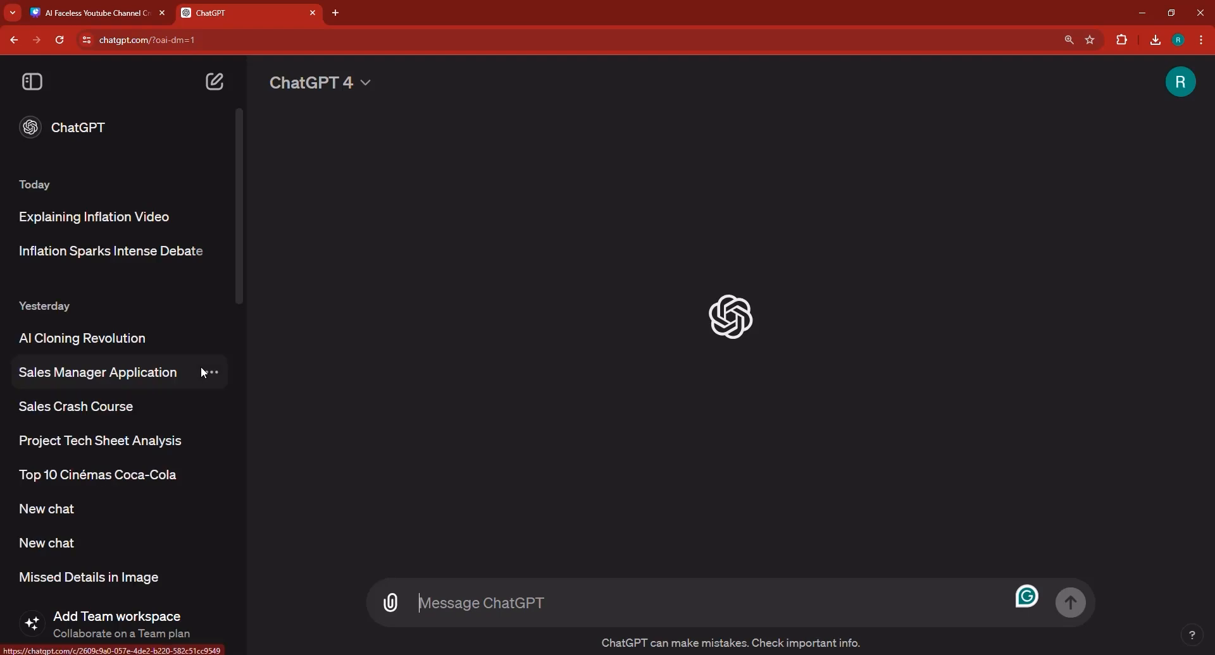
left_click(86, 457)
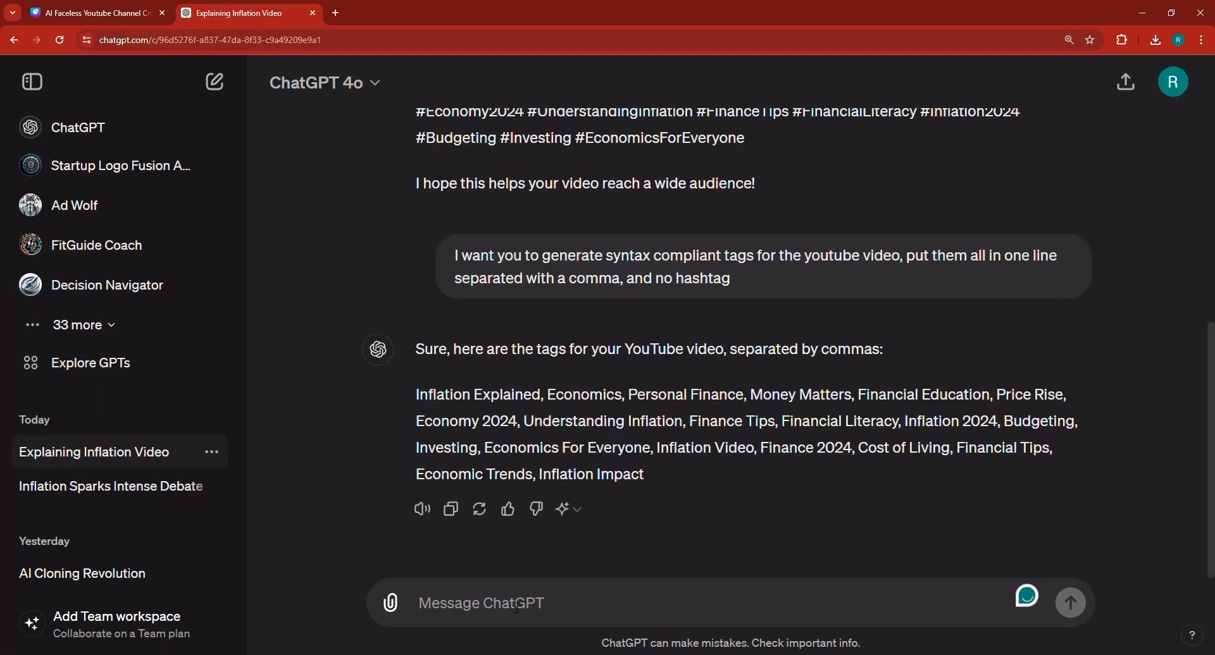
key("ctrl+v")
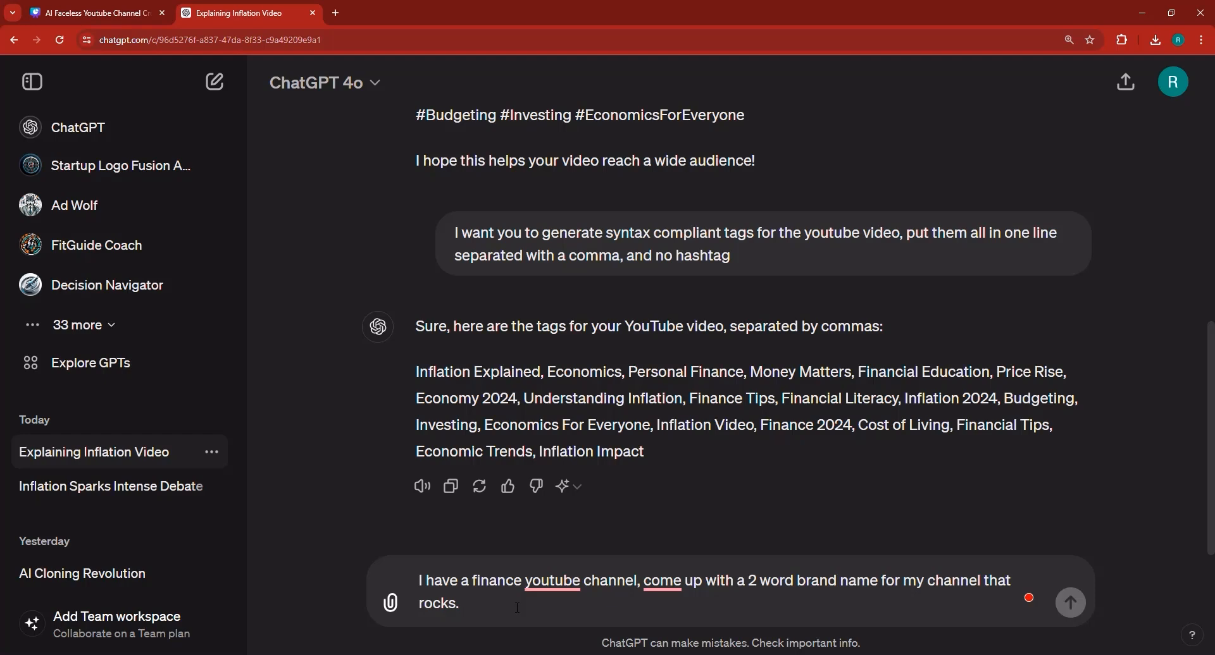
key("Return")
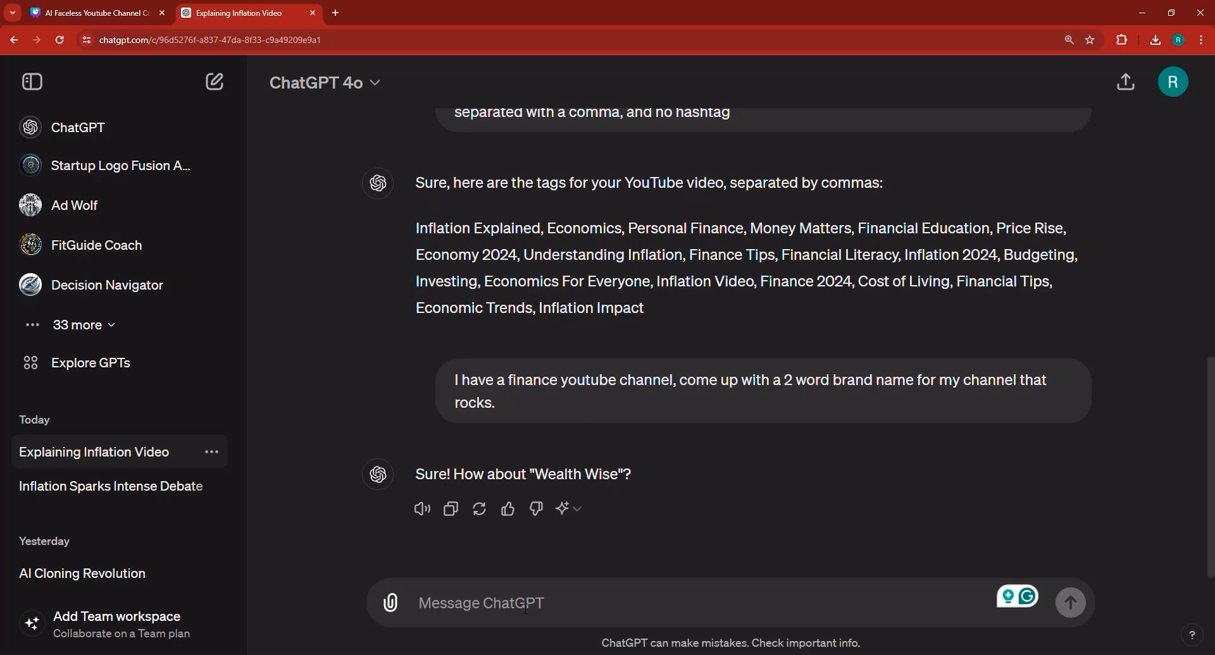
Step: Draft the follow-up message "change it to money wise" in the chat
type("change it to mo")
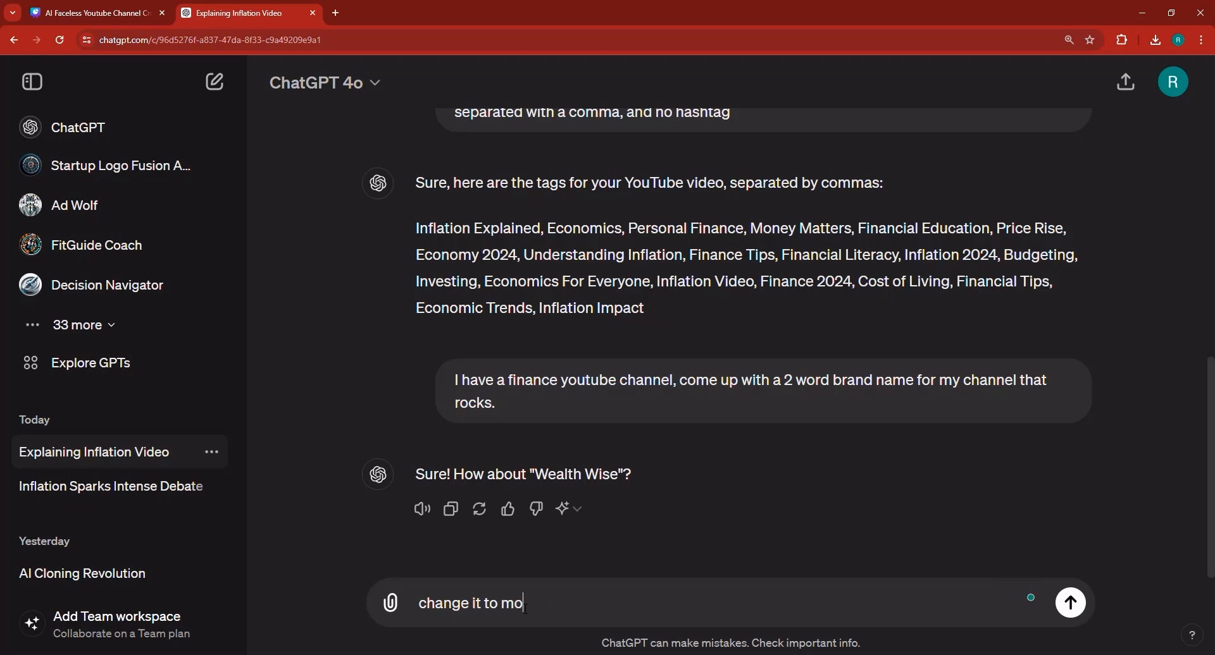
type("ney wise")
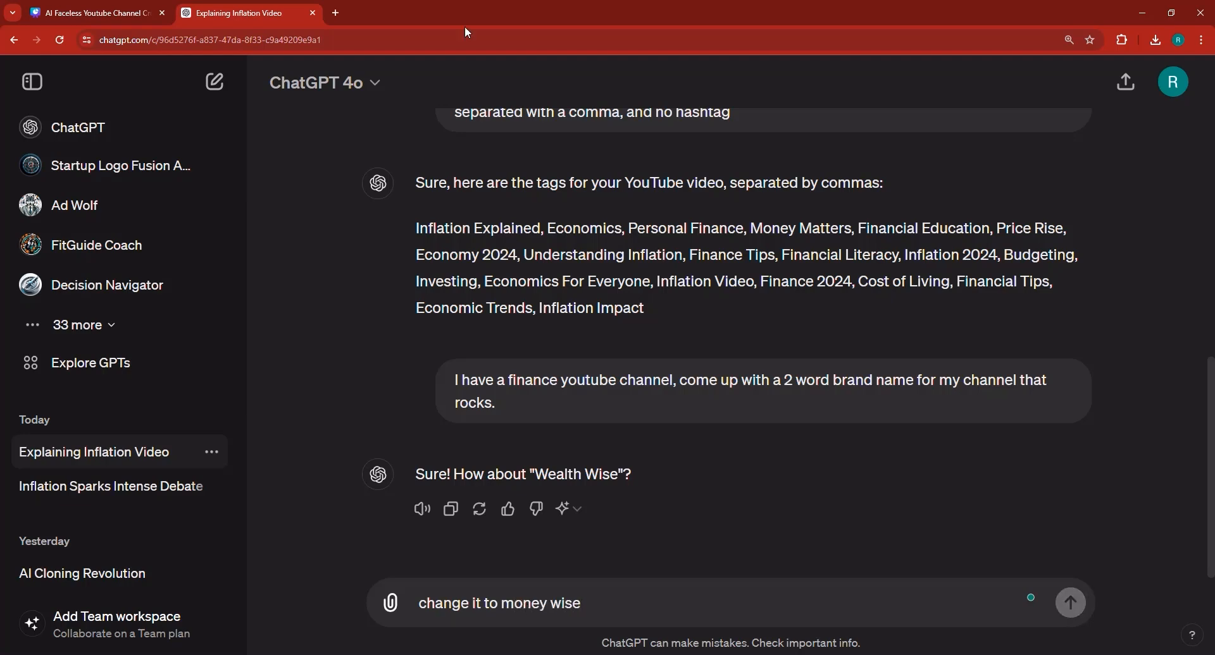
Step: Open the USPTO trademark search page in a new browser tab and go to its Trademark Search system
left_click(336, 17)
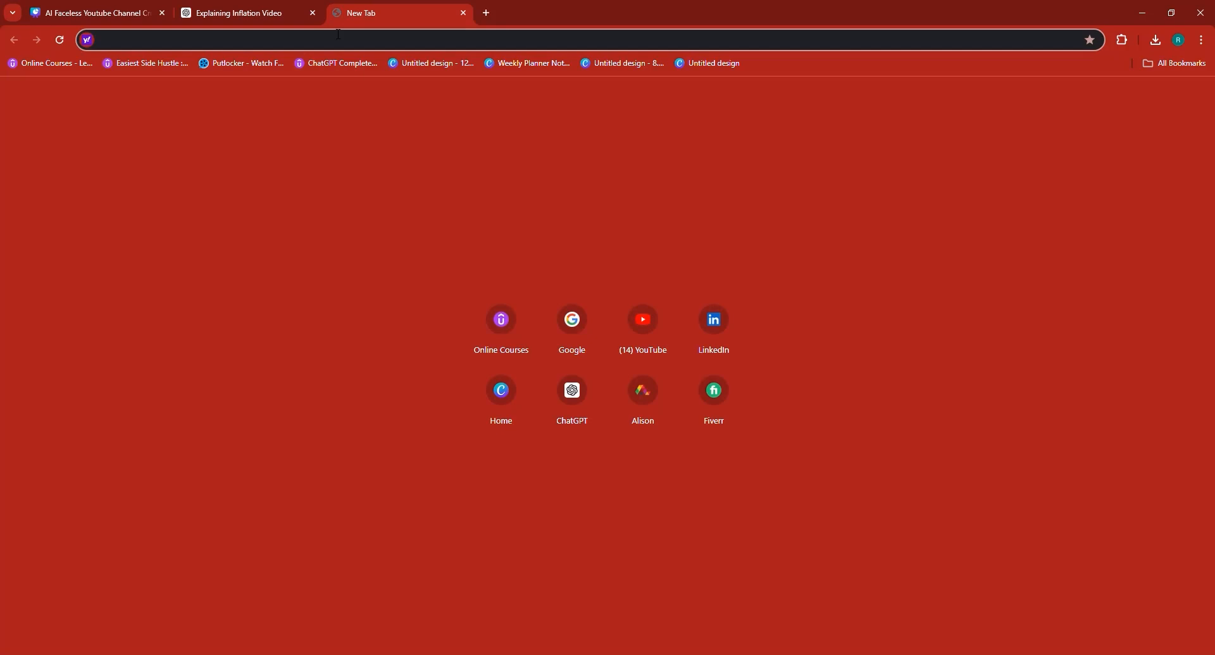
type("usp")
key("Return")
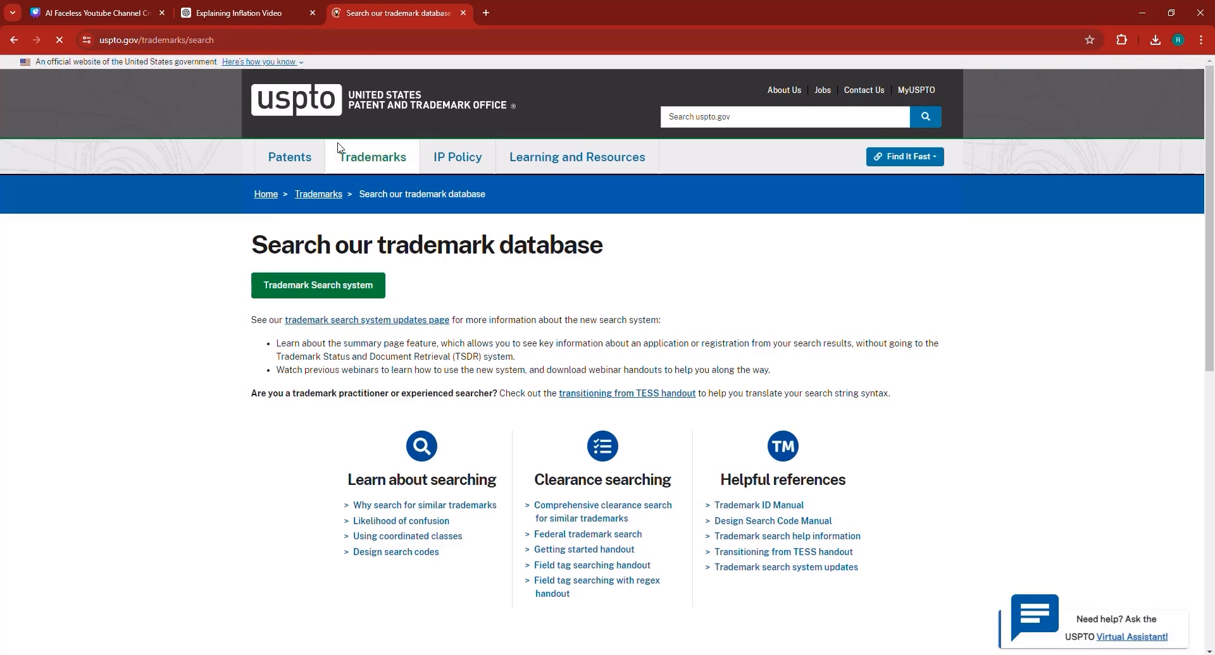
left_click(839, 122)
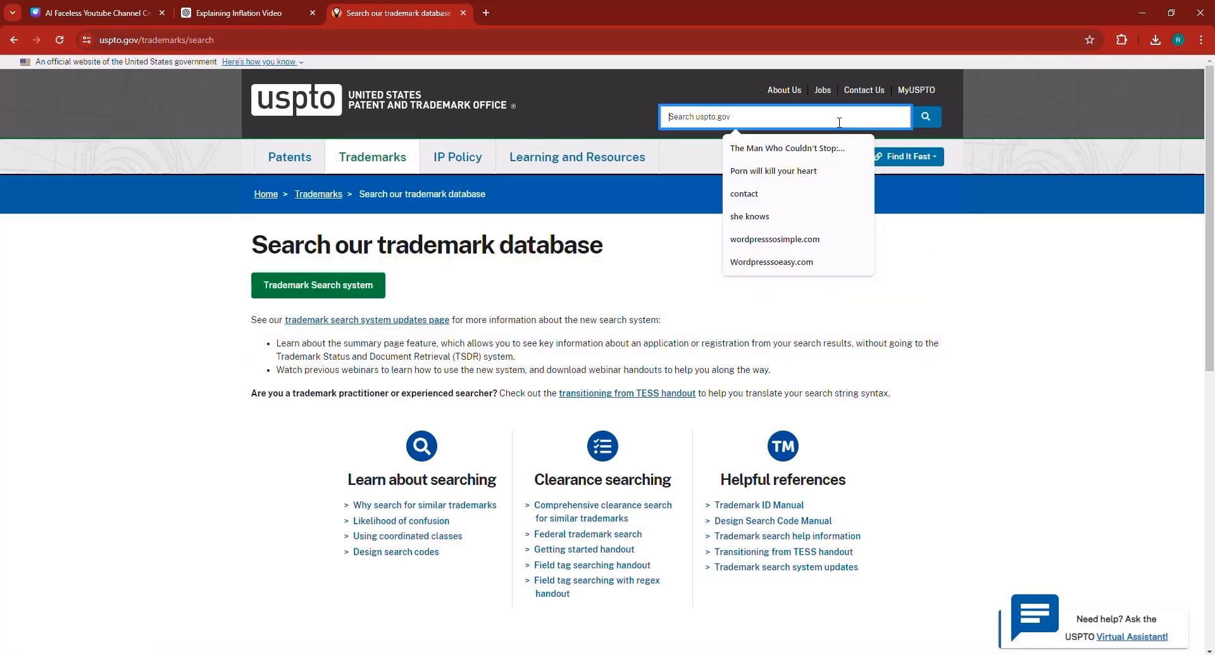
left_click(232, 319)
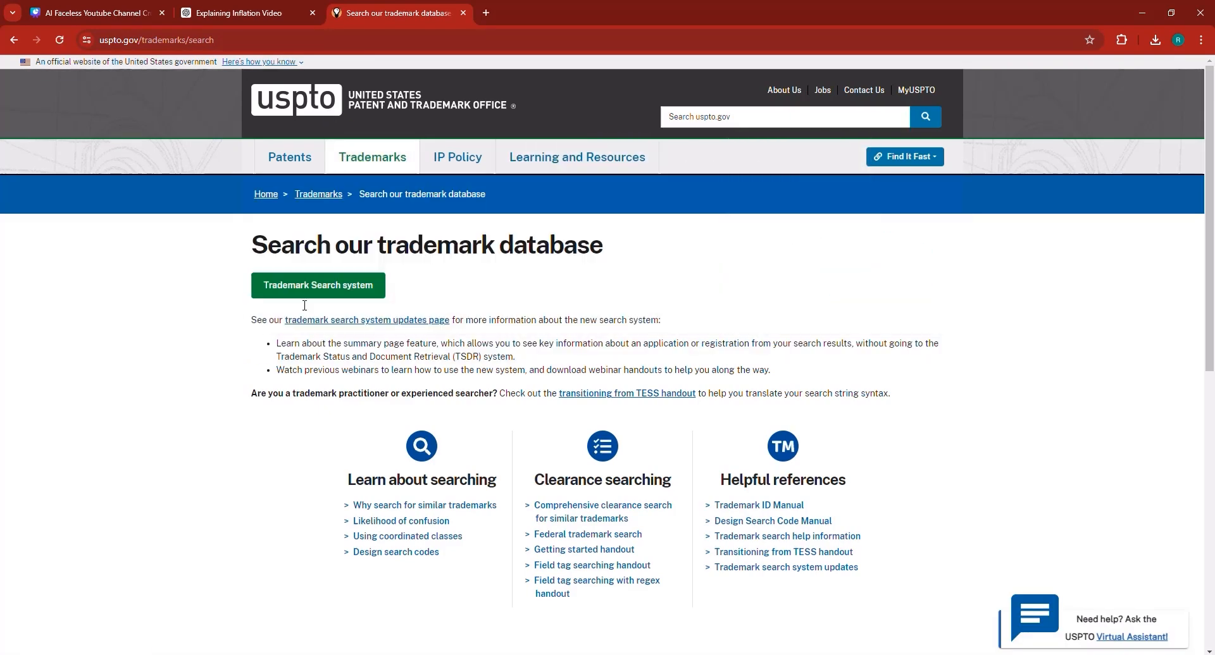
left_click(336, 288)
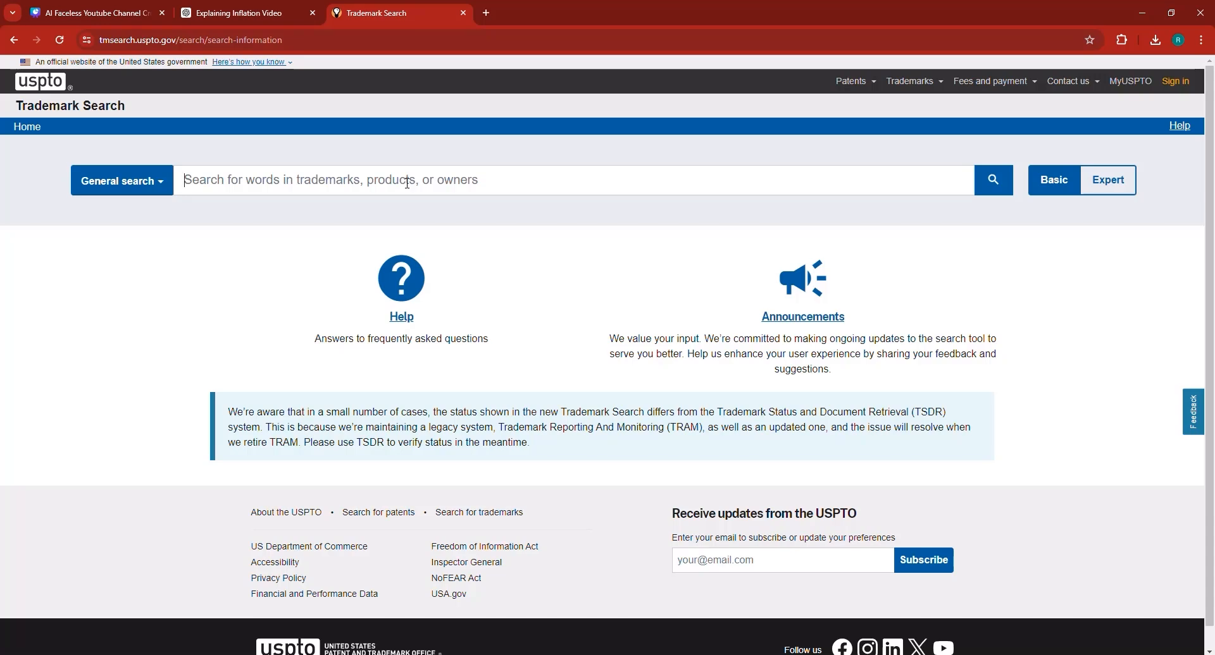
Step: Try to search the trademark database for "money wise" and close the USPTO tab
type("m")
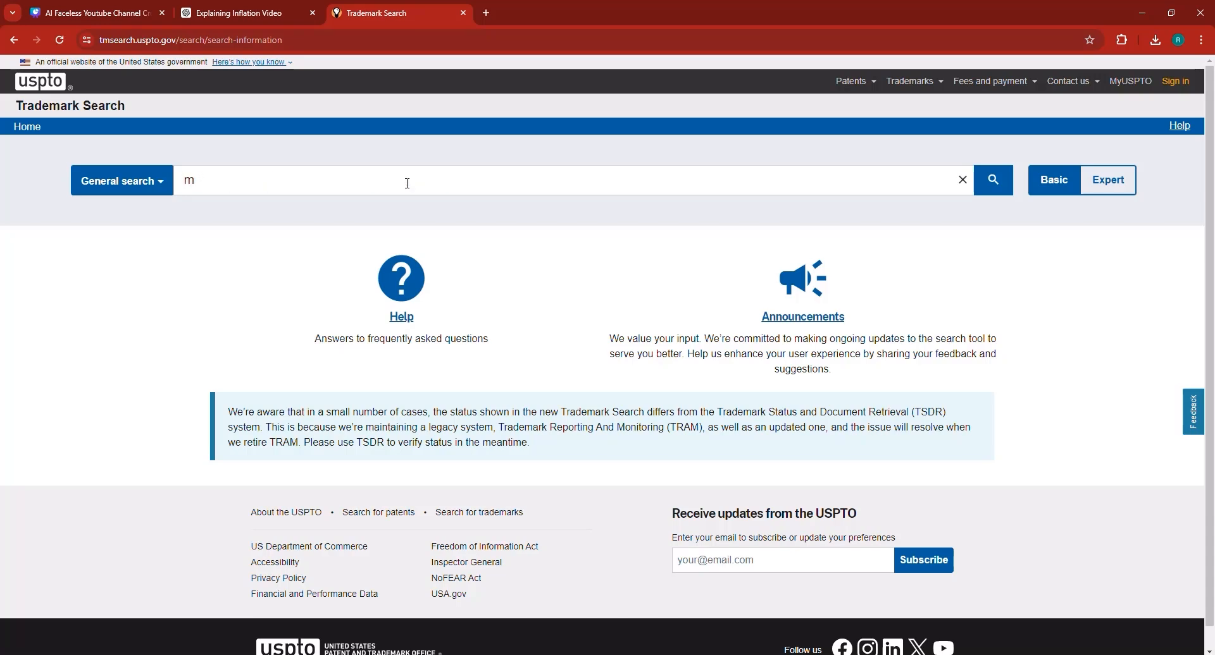
type("loneyt wise")
key("Return")
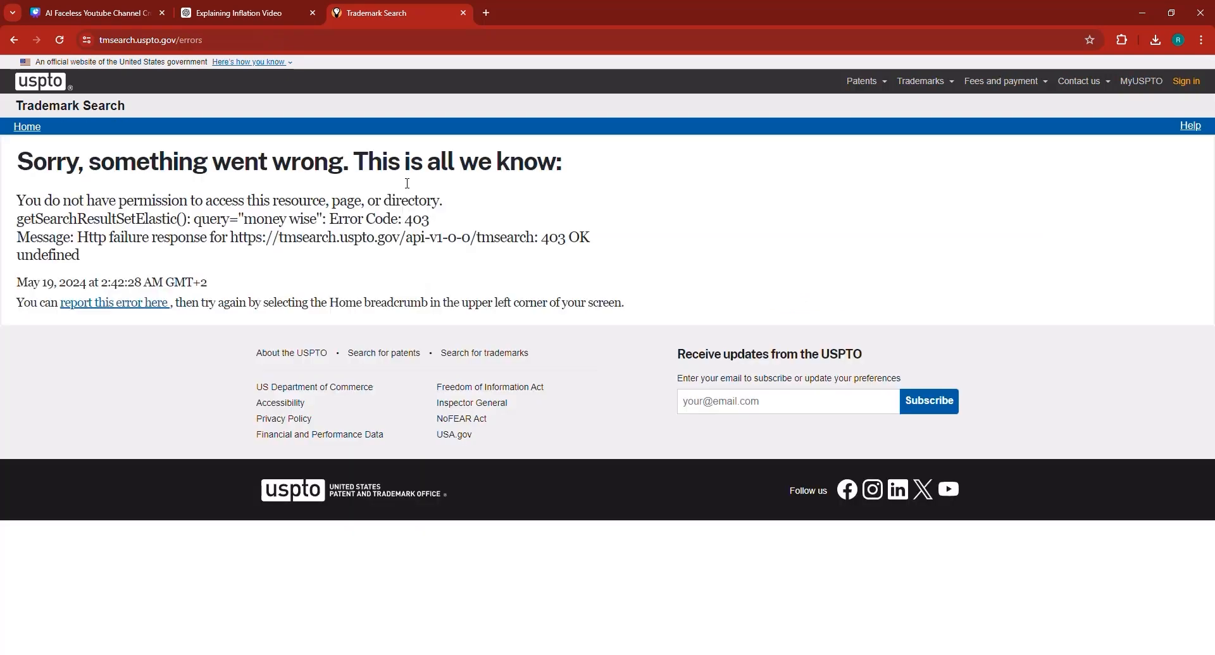
left_click(14, 40)
left_click(14, 40)
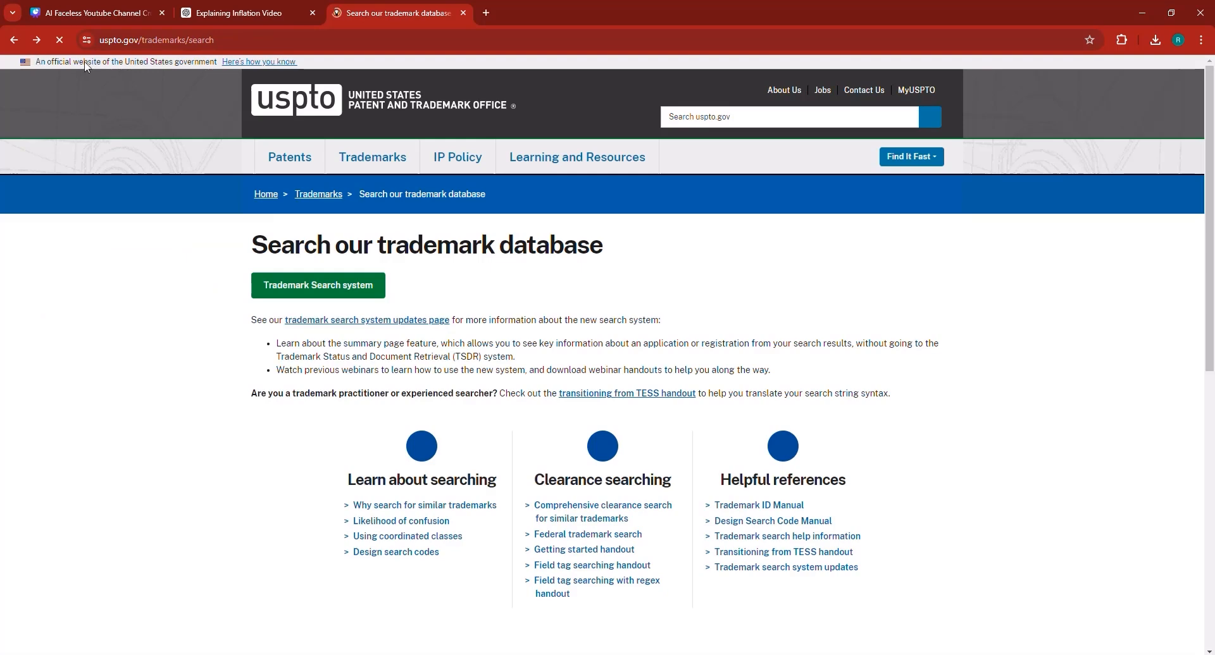
left_click(464, 13)
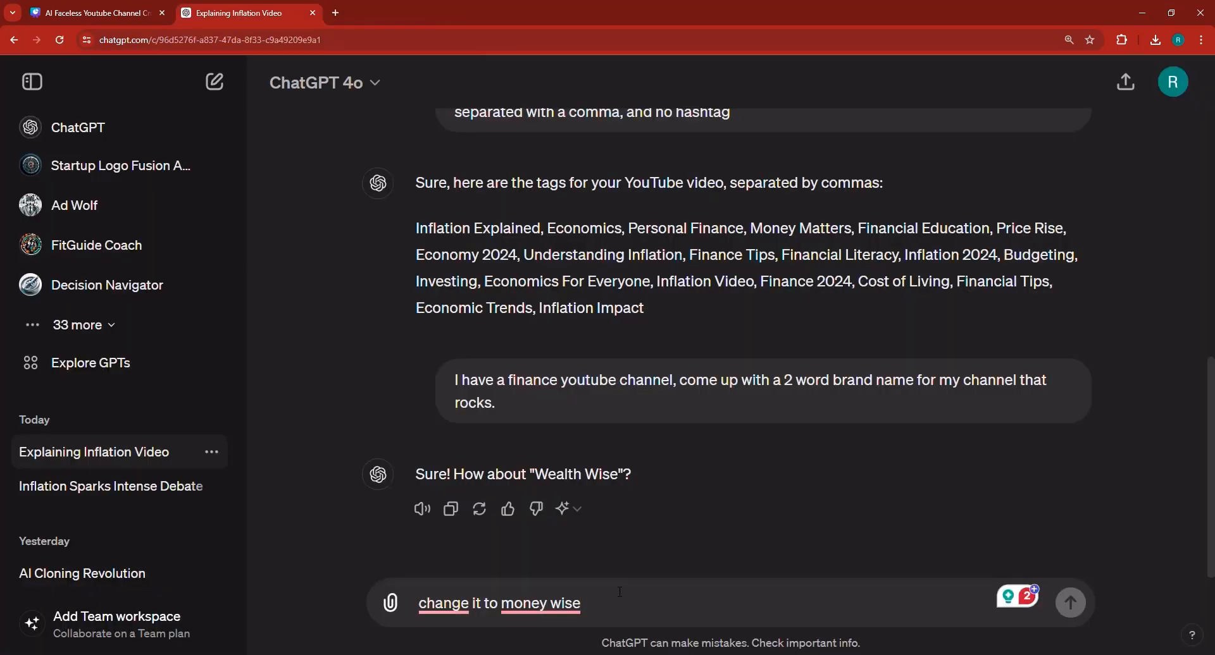
Step: Send the drafted "change it to money wise" message and draft the prompt "generate a great logo for my brand."
key("Return")
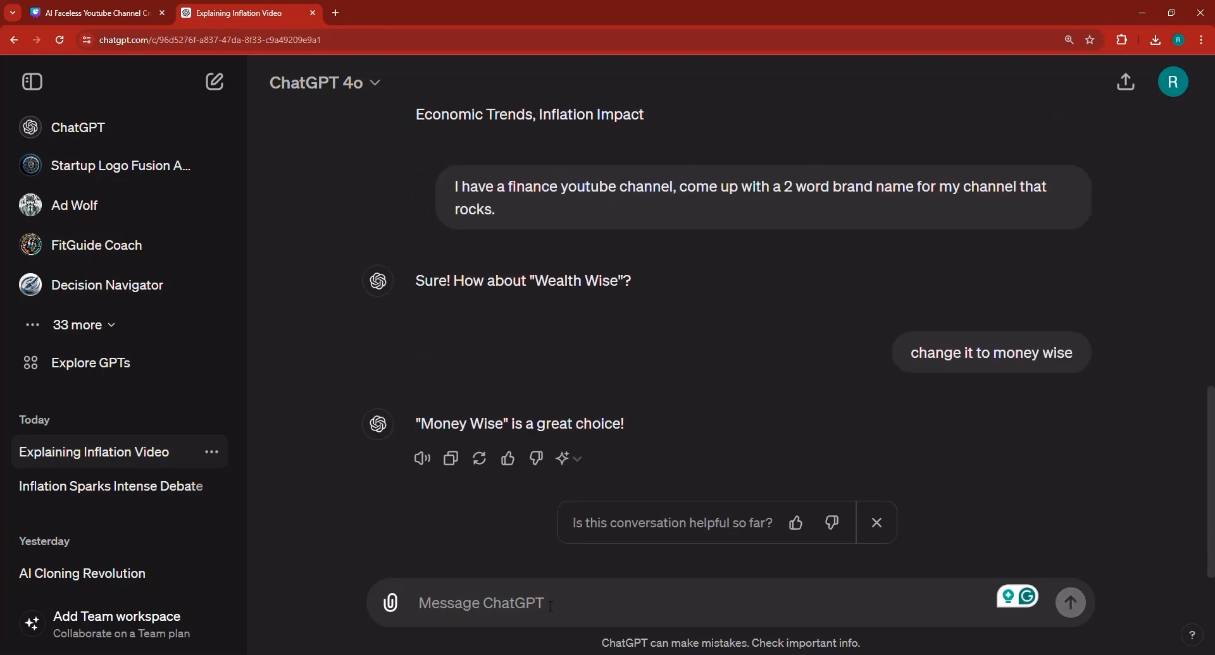
type("generate a")
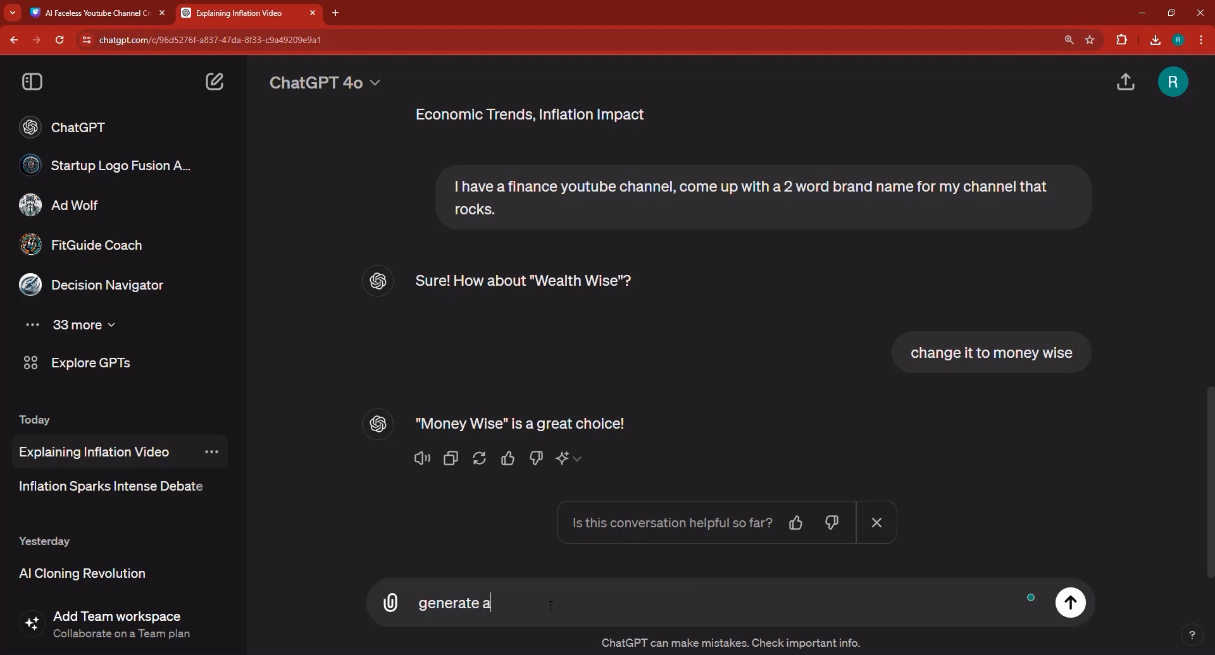
type(" great logo for my brand")
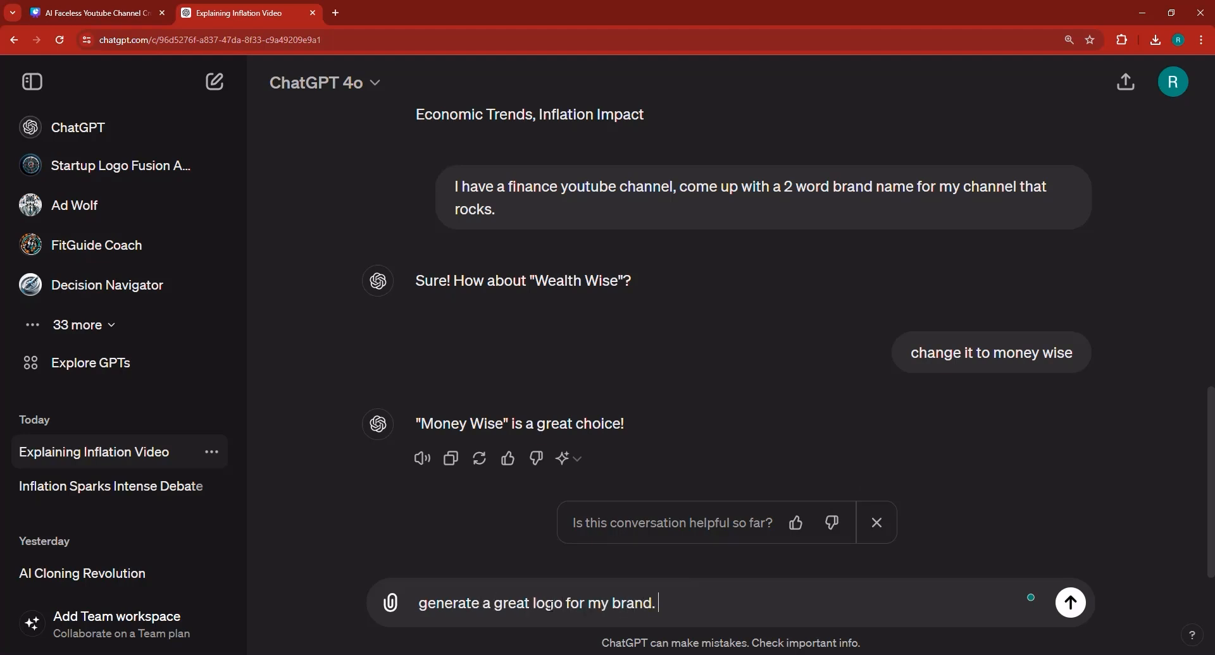
type(".")
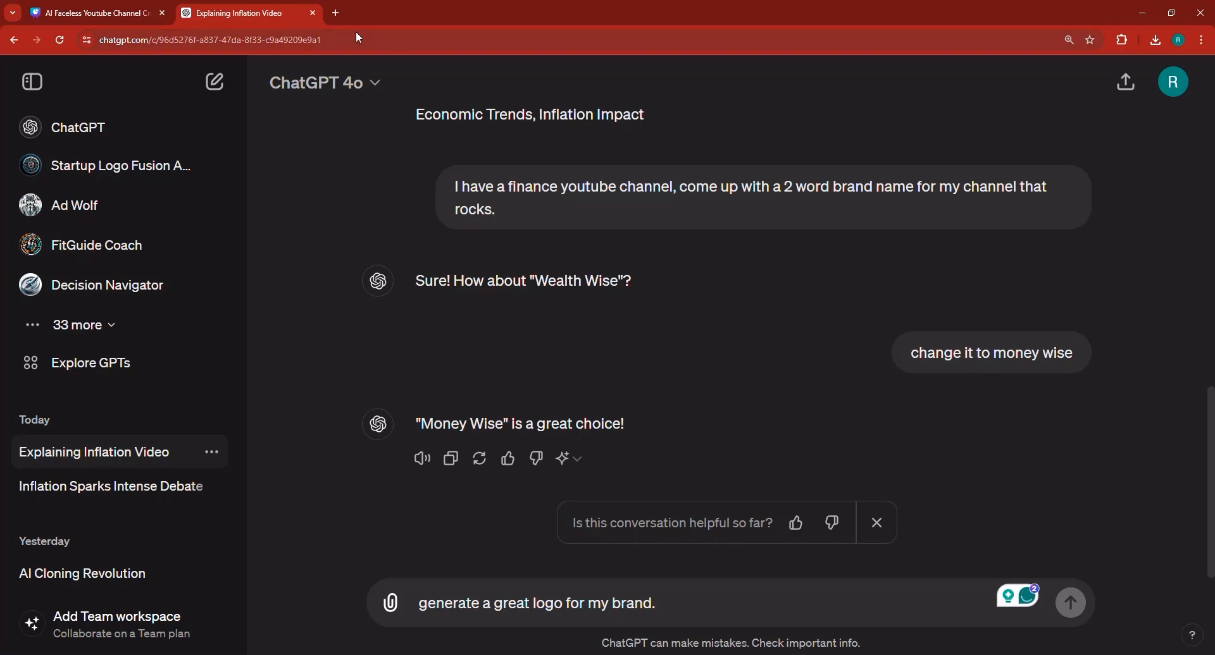
Step: Open canva.com in a new browser tab and create a blank YouTube Banner design
left_click(335, 13)
type("canva.com")
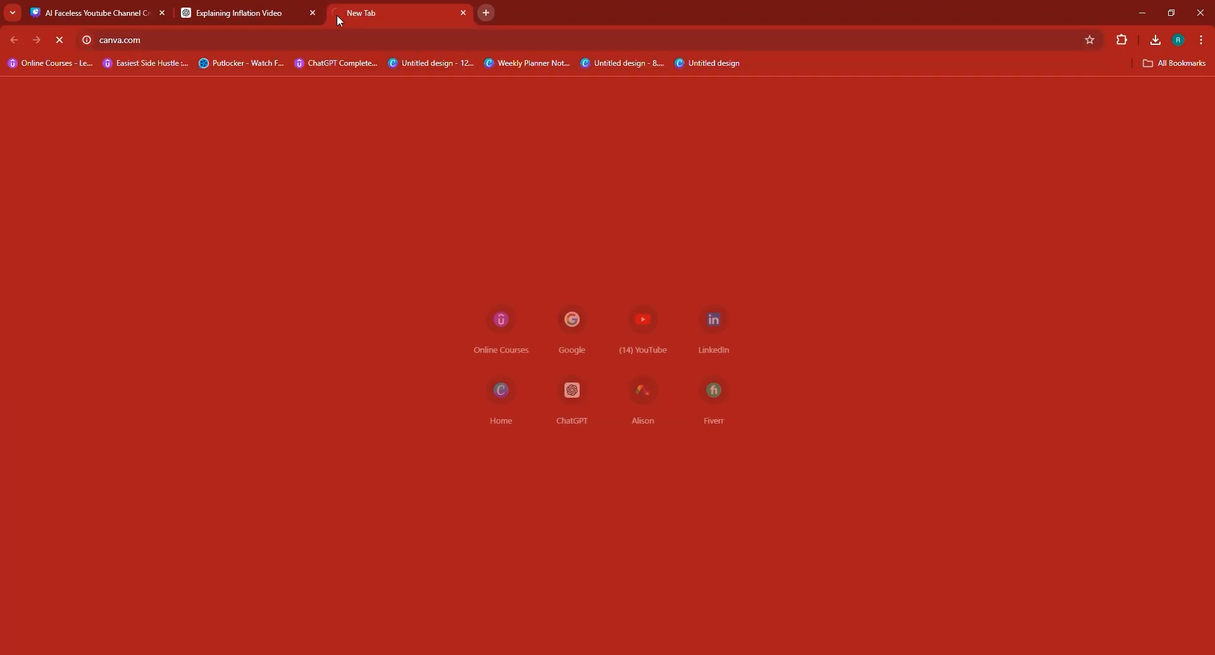
key("Return")
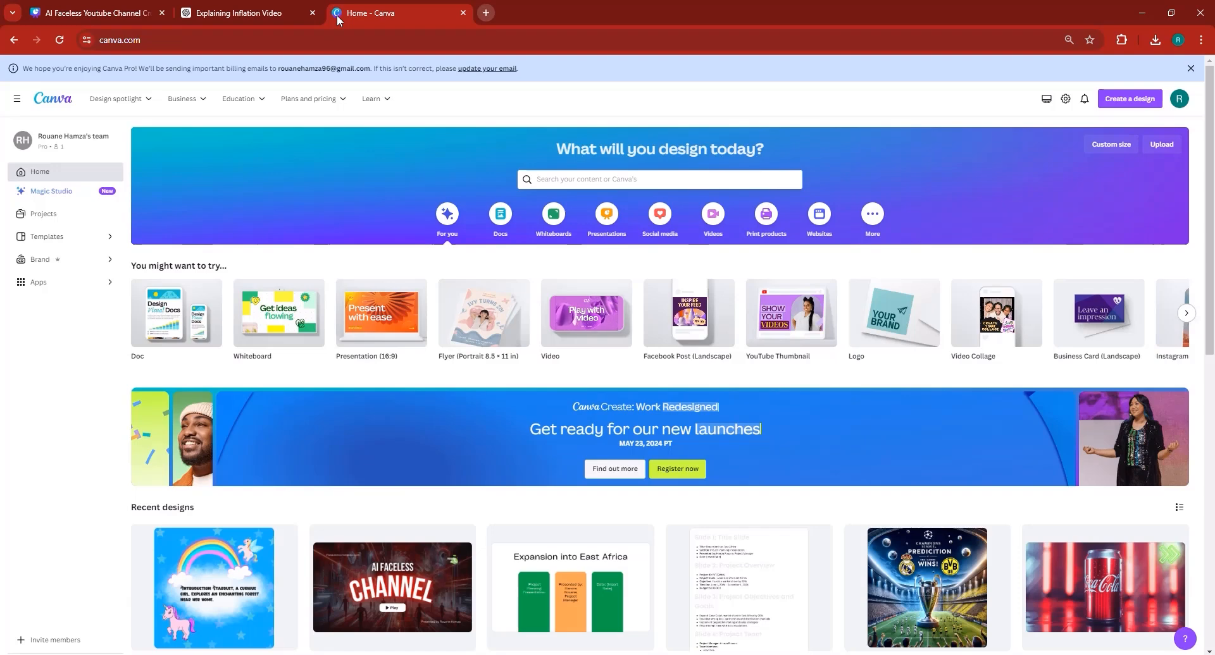
left_click(1131, 106)
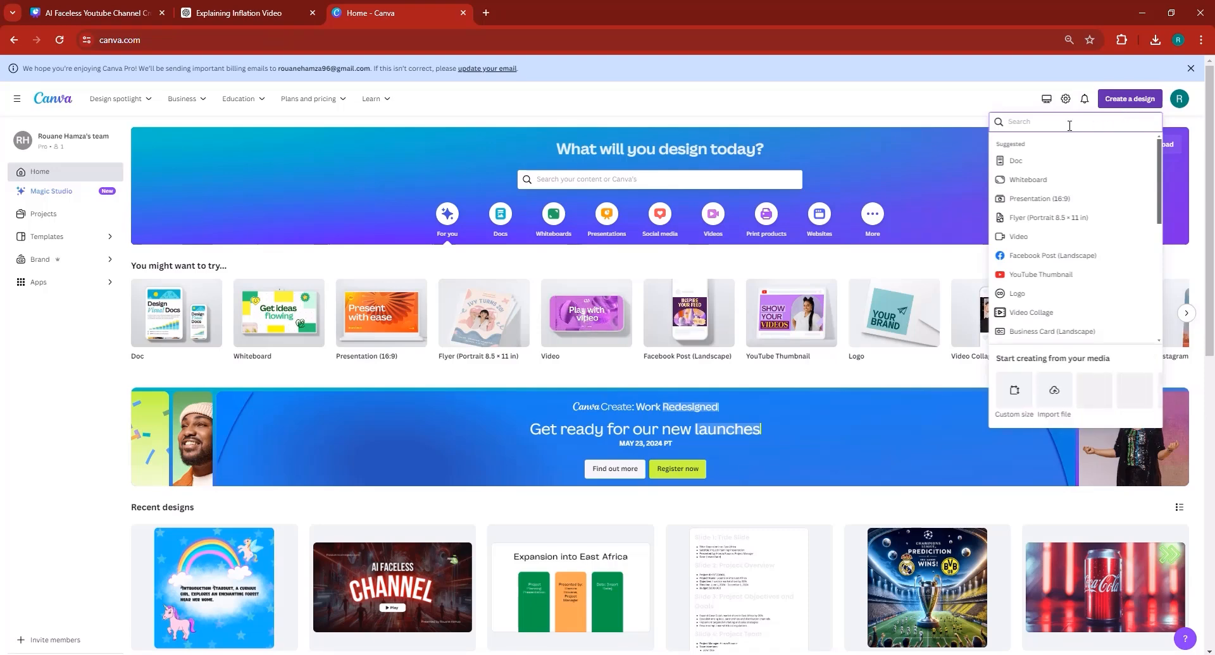
type("cou")
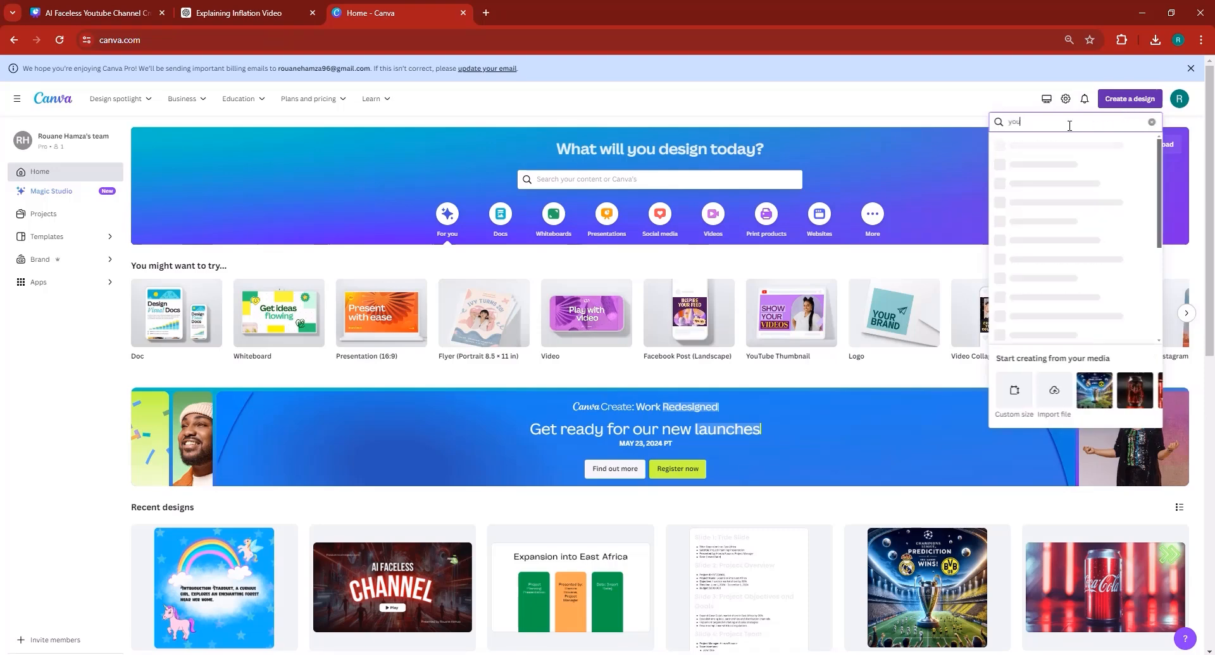
type("tube bann")
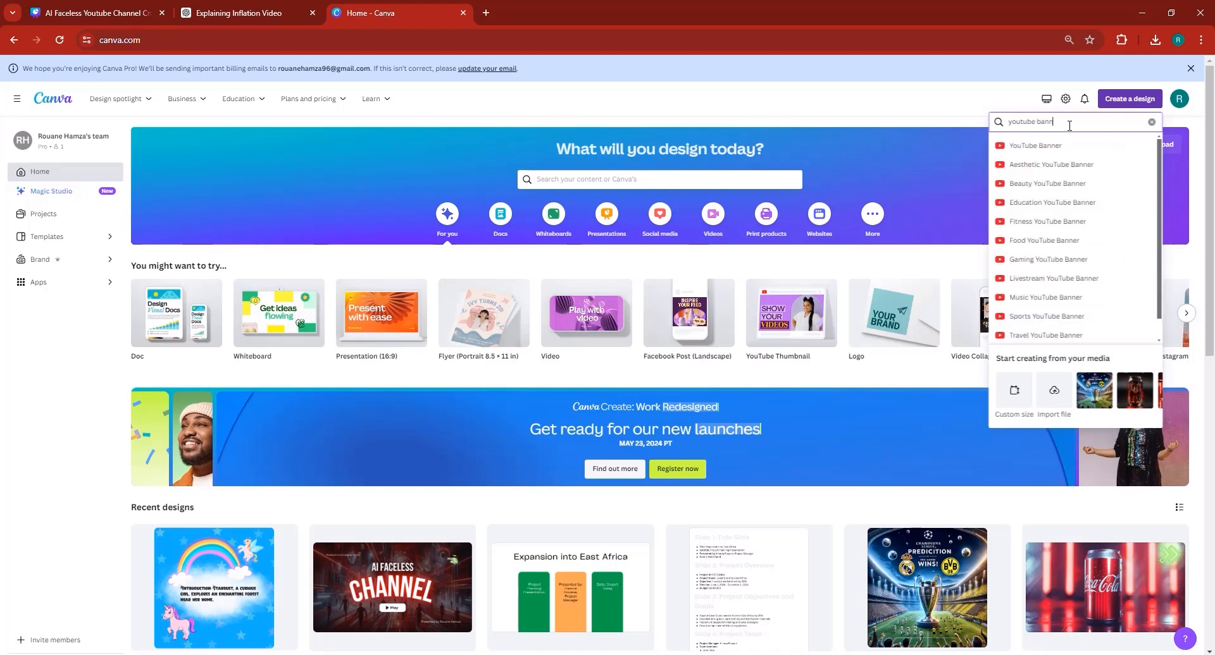
left_click(1035, 145)
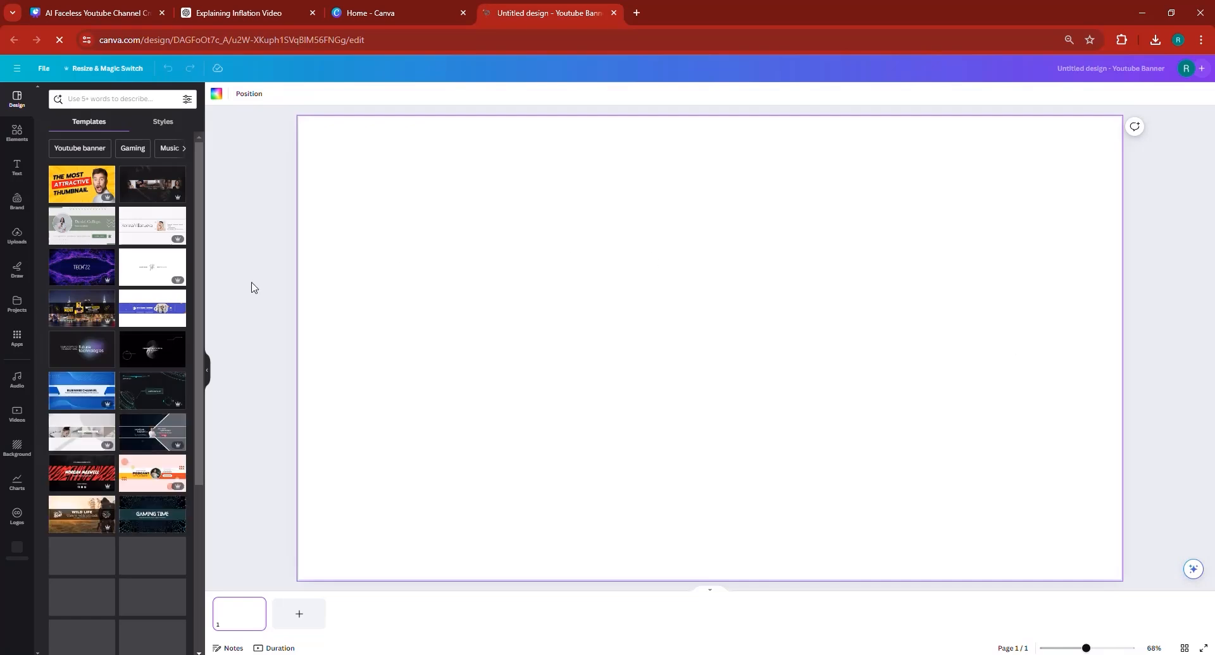
Step: Find the uploaded images matching "banner" and add the green and red safe-area guide image to the page
left_click(15, 235)
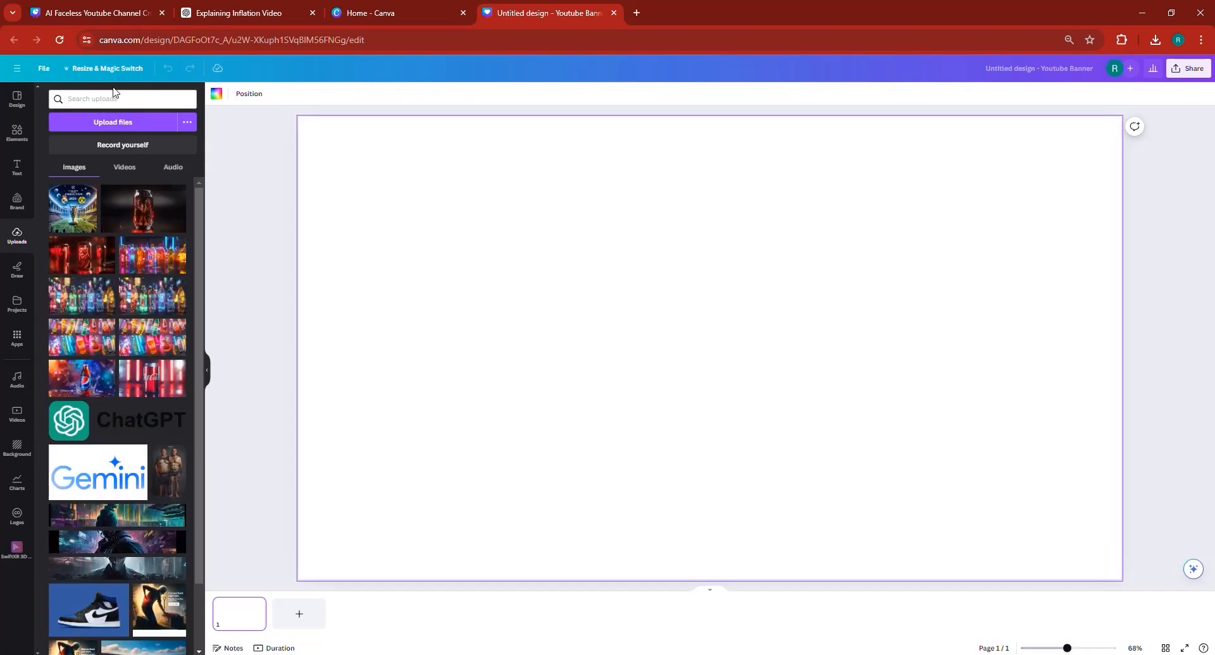
left_click(114, 96)
type("banner")
key("Return")
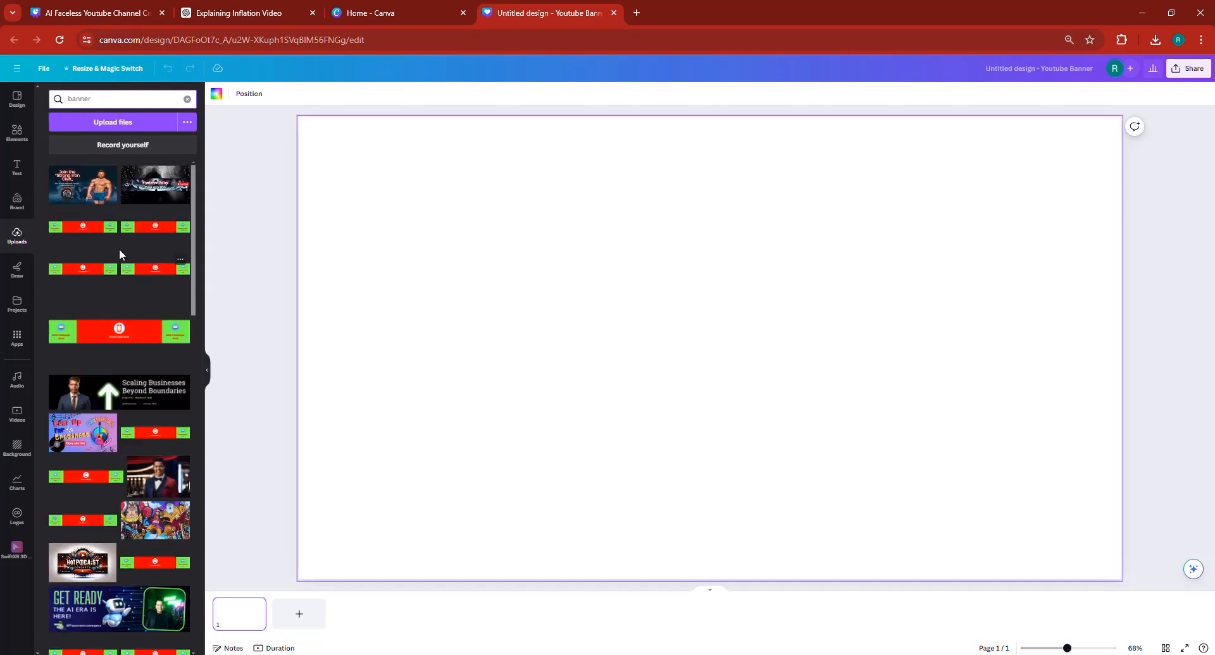
left_click(83, 229)
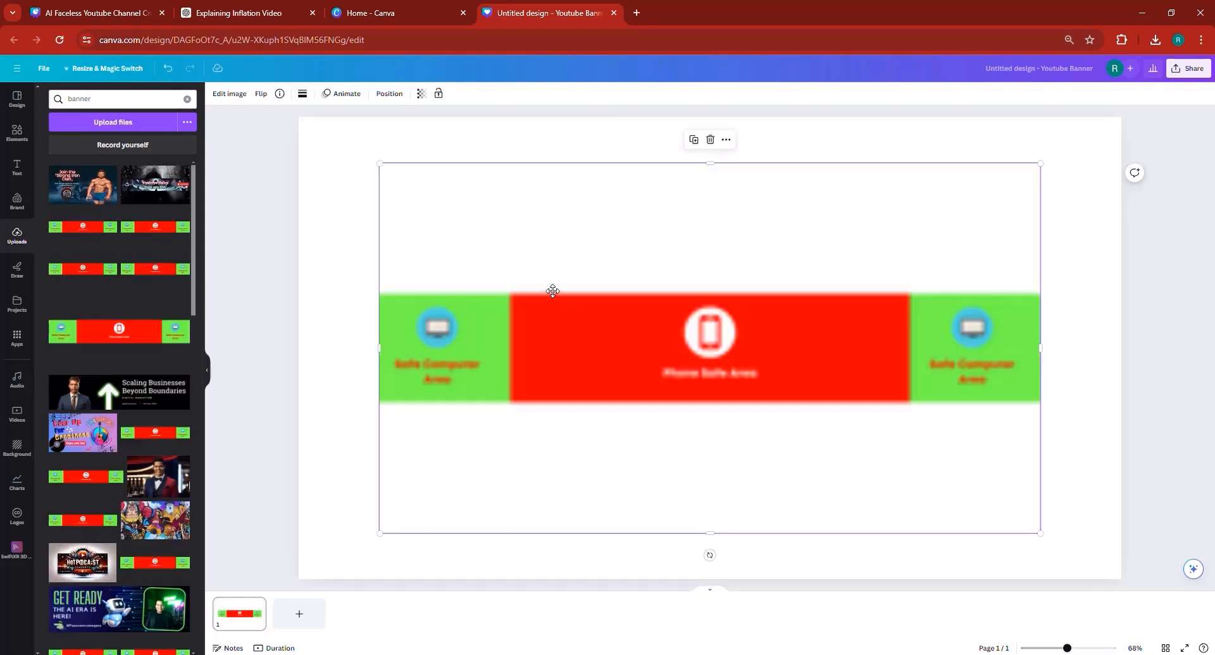
Step: Align the safe-area guide image with the page's upper-left corner and enlarge it to cover the whole banner page
left_click_drag(553, 288, 494, 256)
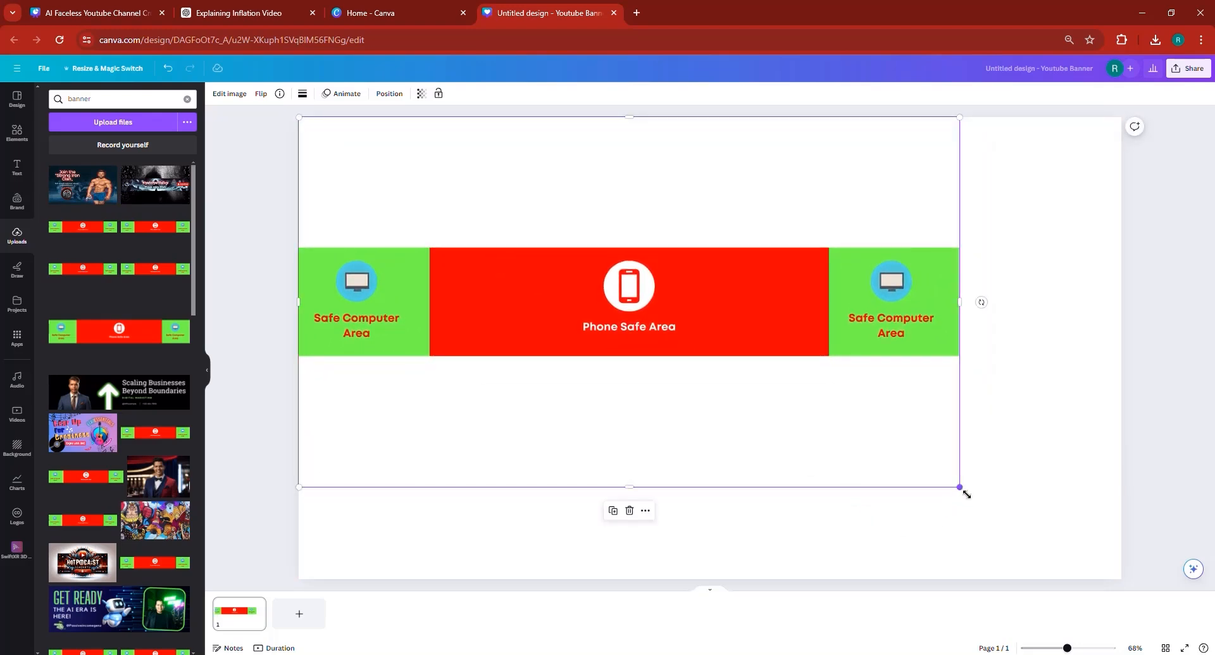
left_click_drag(966, 494, 1108, 602)
left_click_drag(911, 531, 911, 527)
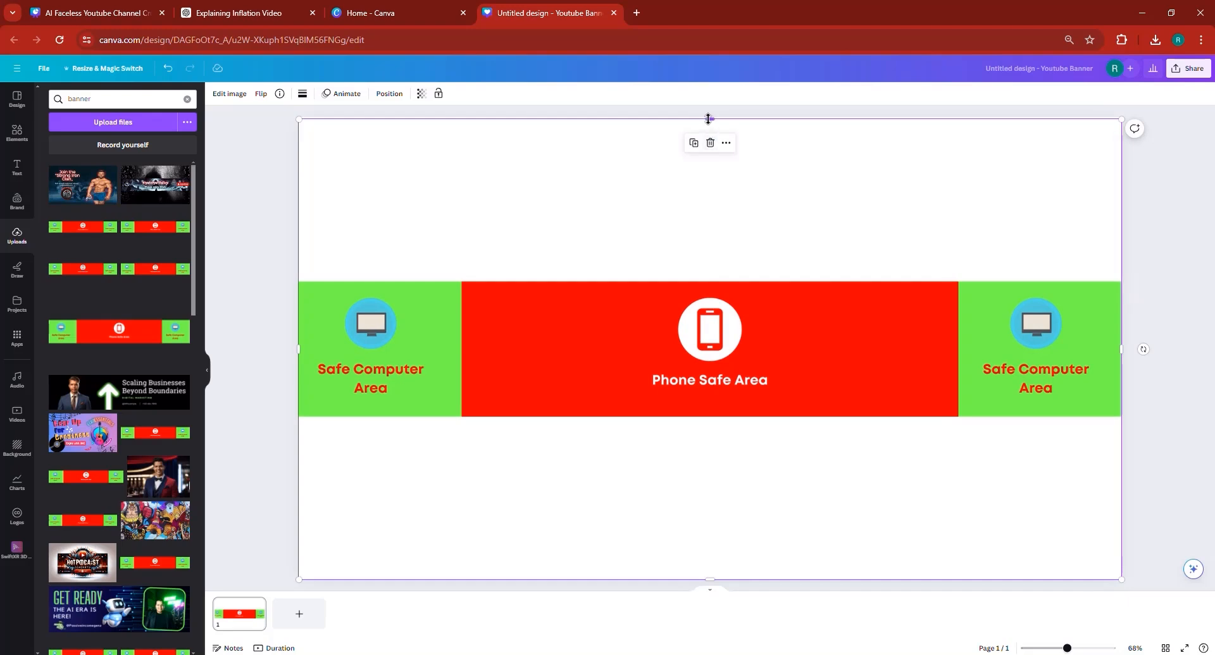
Step: Extend the safe-area guide image to the page's upper edge and lock it in place
left_click_drag(705, 117, 706, 115)
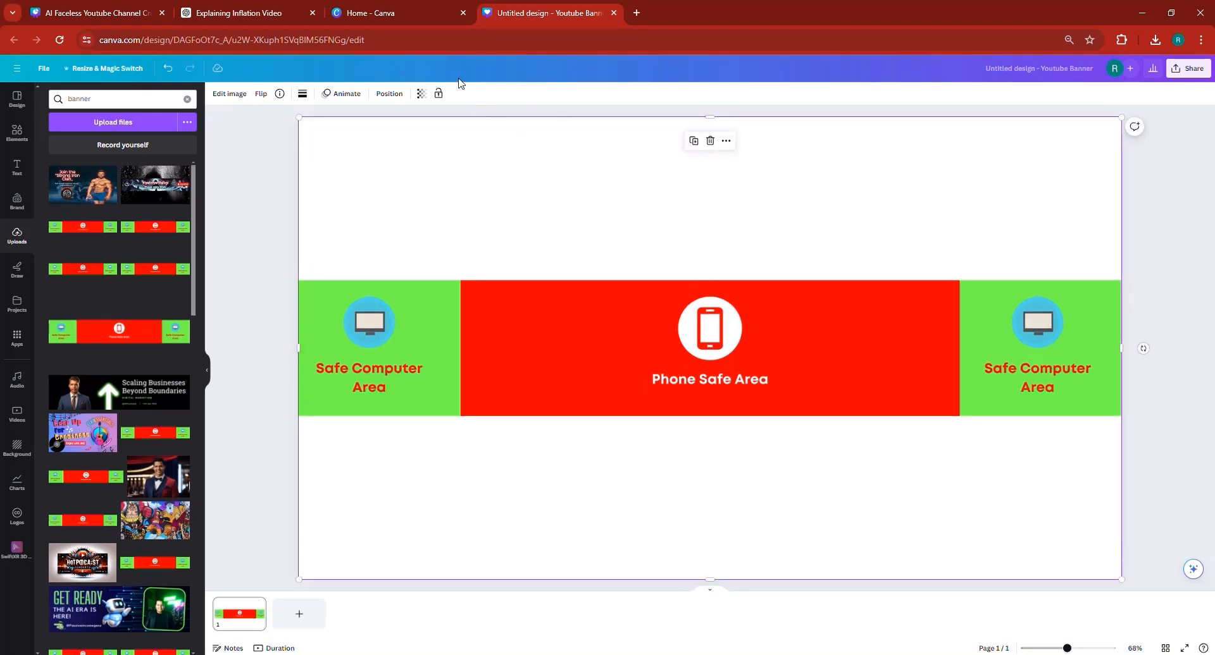
left_click(438, 94)
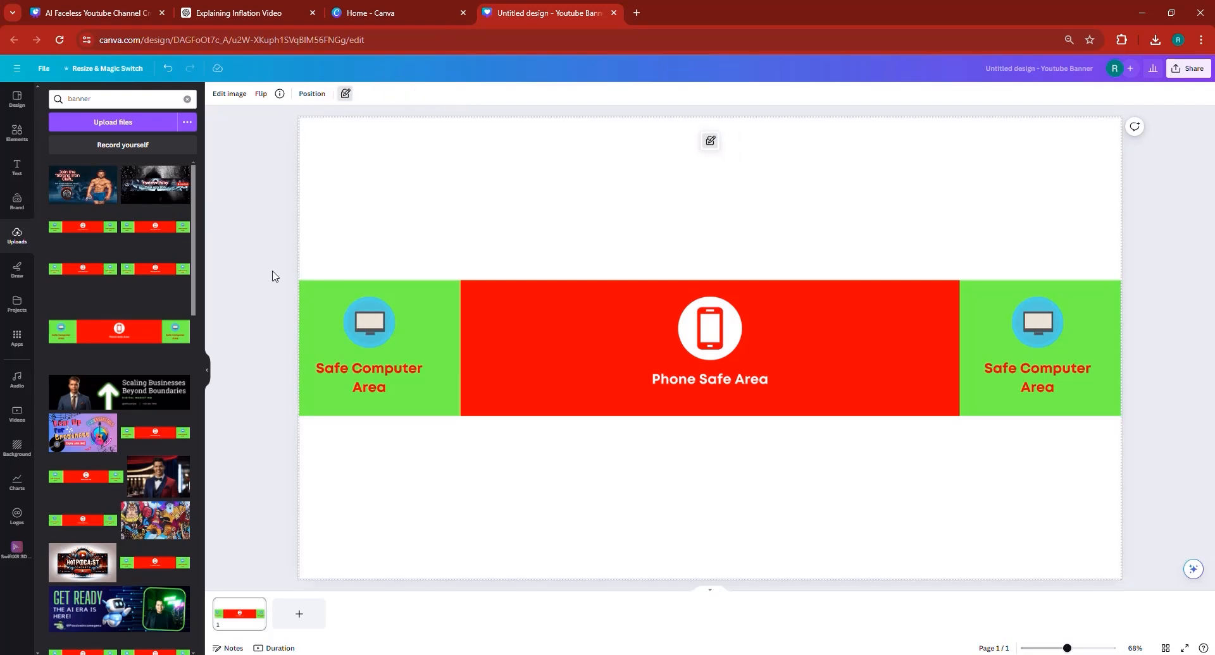
left_click_drag(463, 296, 961, 419)
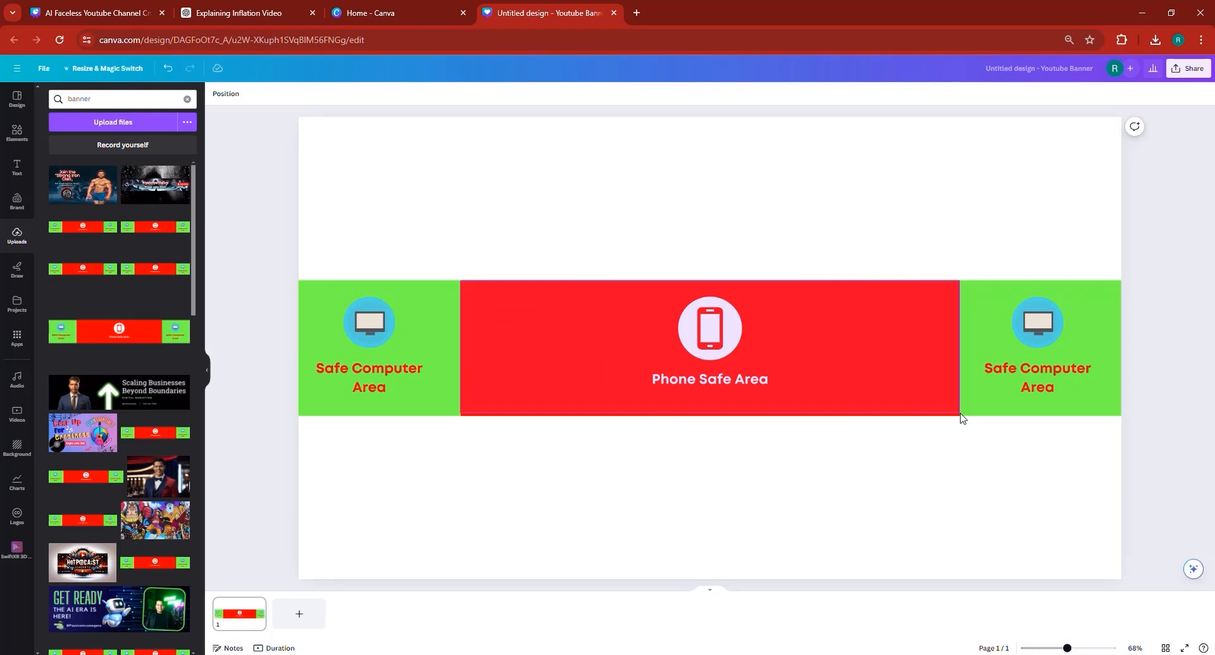
left_click_drag(961, 419, 959, 422)
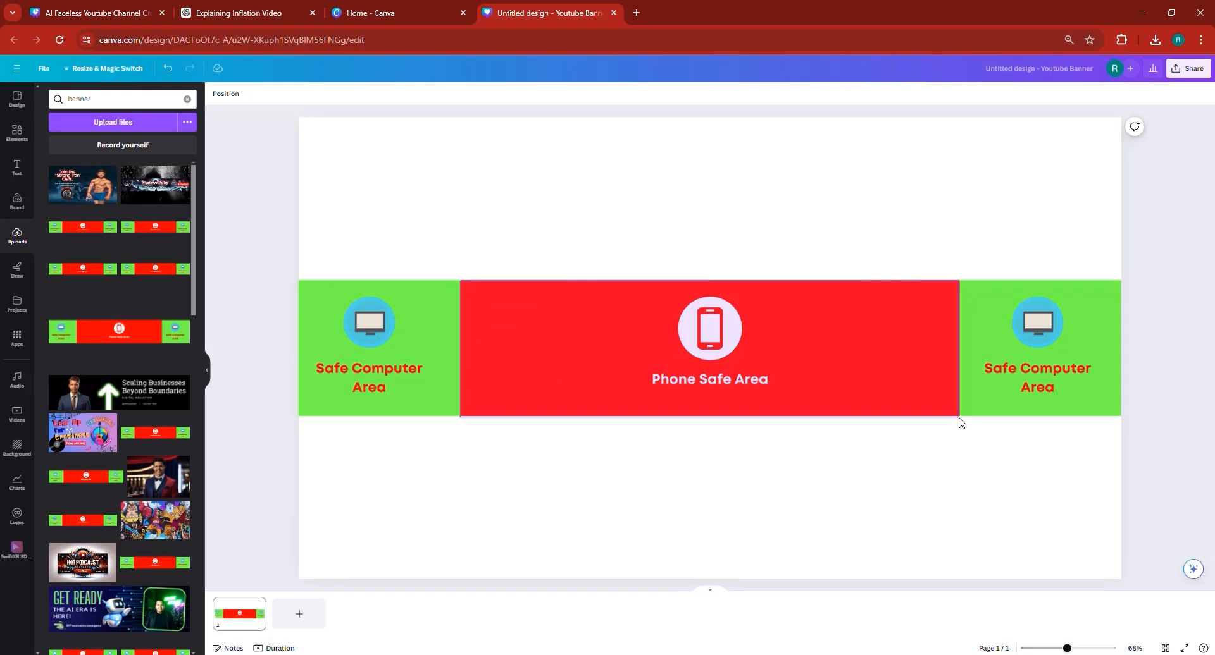
left_click(959, 423)
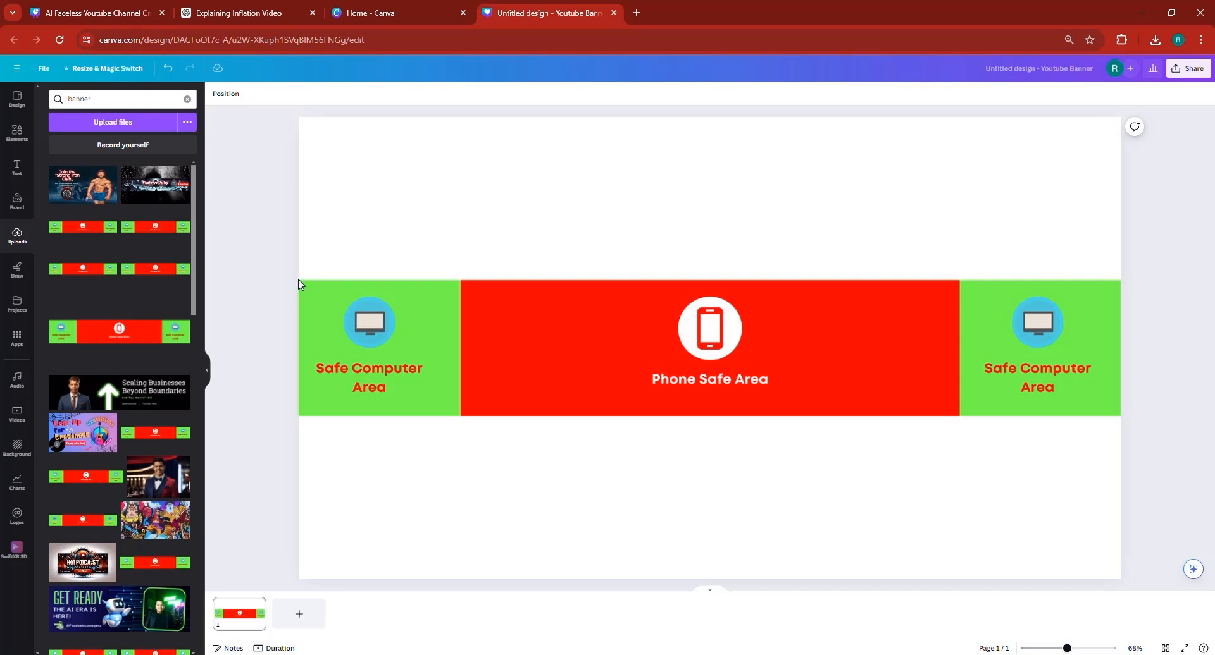
left_click_drag(300, 282, 1122, 418)
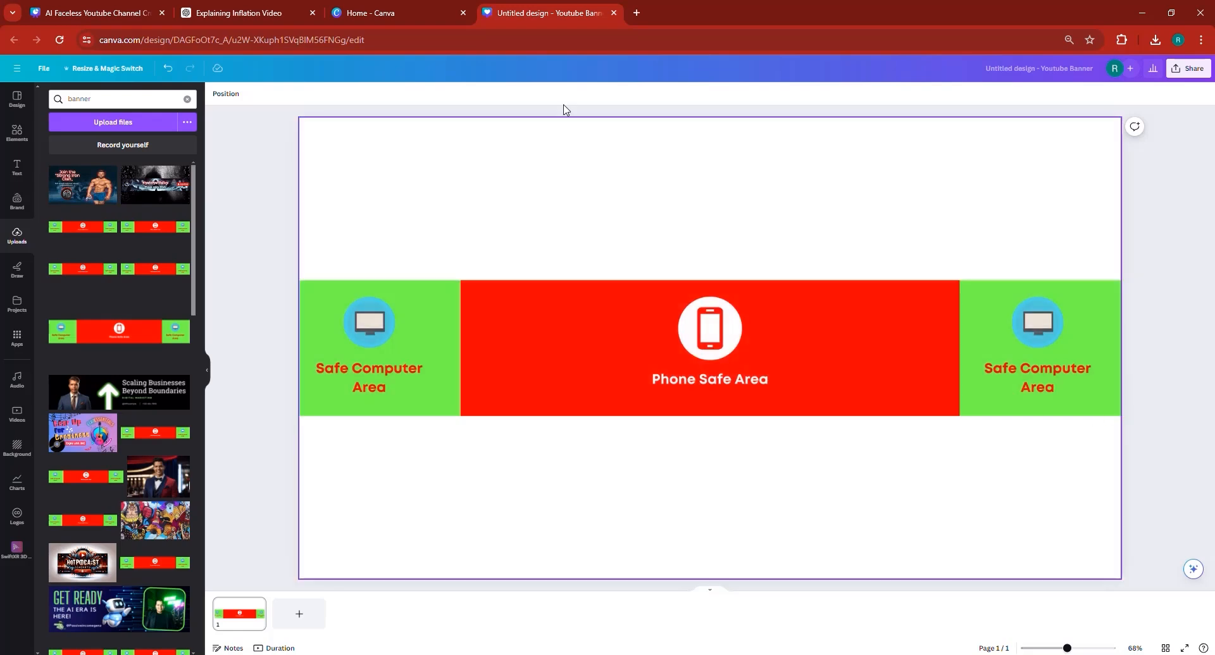
Step: Examine the banner layout on the Passive Income Gen Z channel page at youtube.com in a new tab and close that tab
left_click(645, 16)
type("youtube.com")
key("Return")
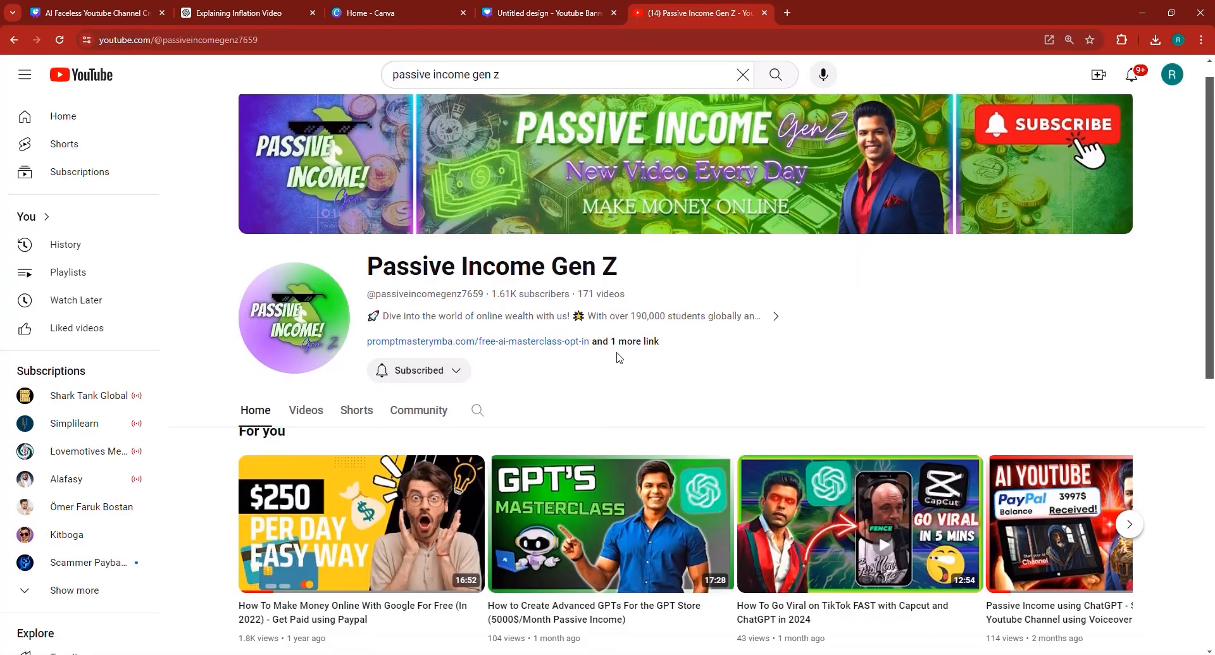
scroll(613, 355, "down", 1)
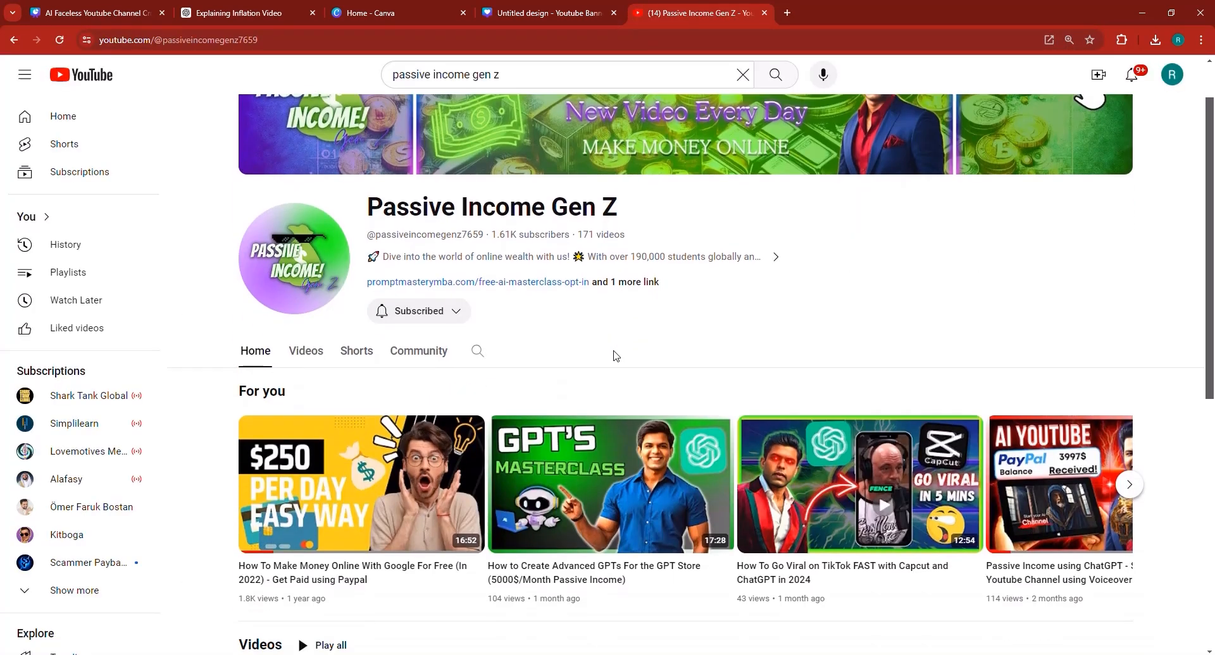
scroll(616, 356, "up", 1)
scroll(610, 353, "down", 1)
scroll(610, 353, "up", 1)
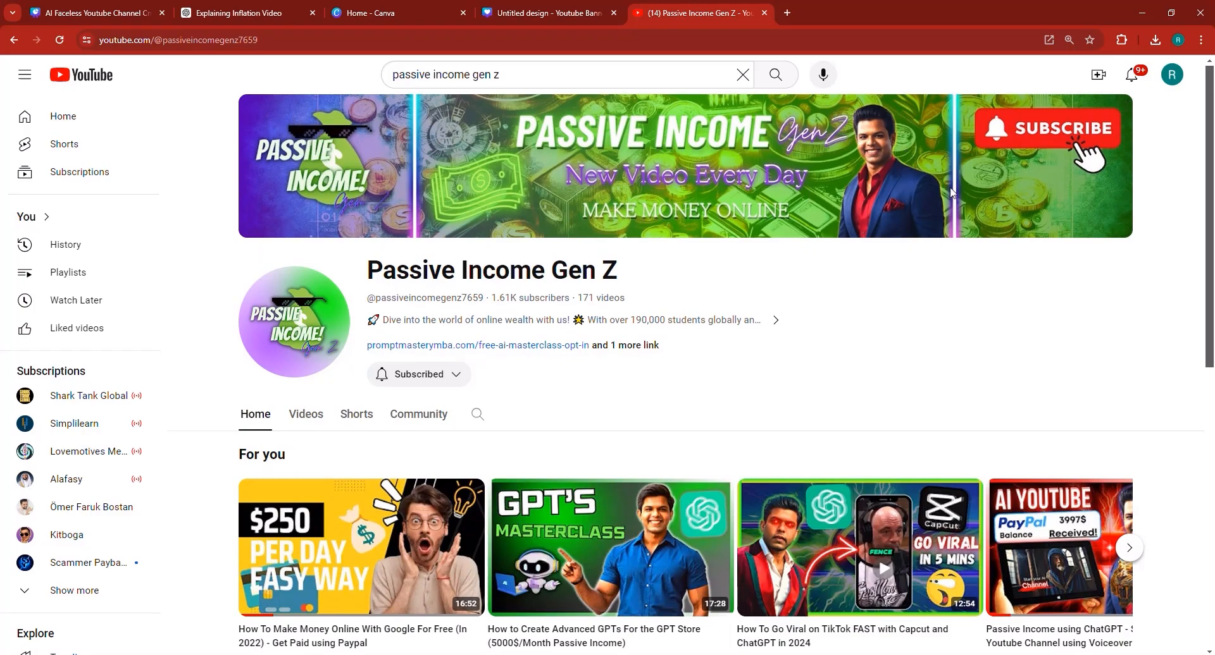
key("ctrl+a")
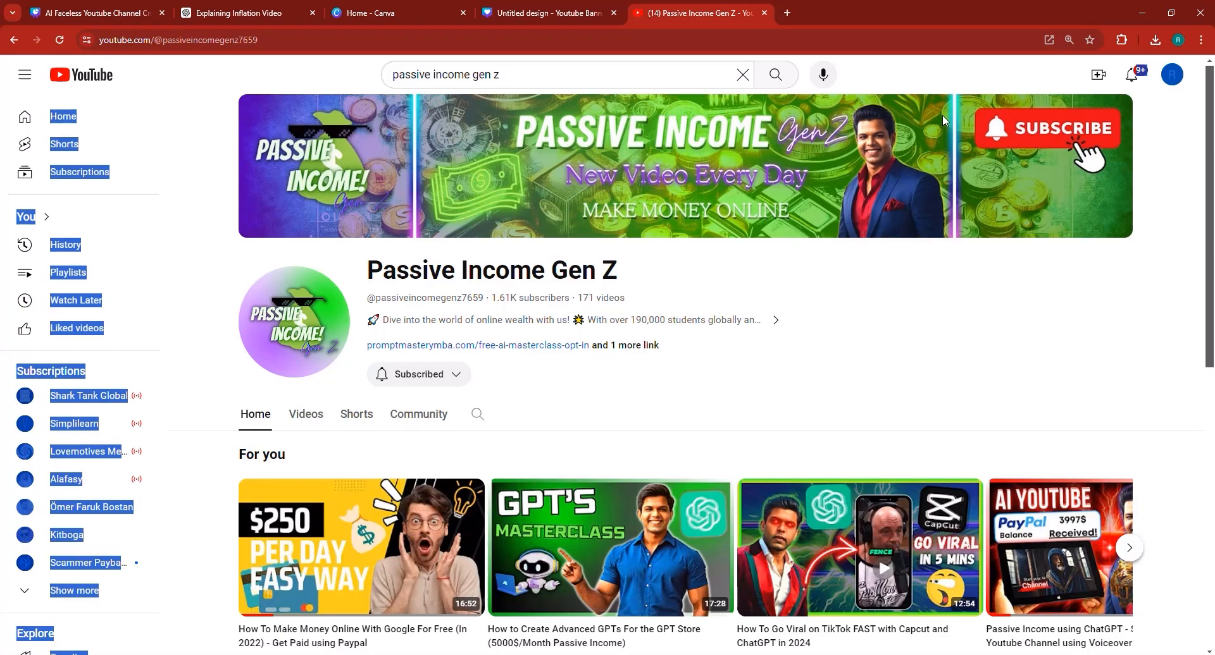
left_click(1042, 104)
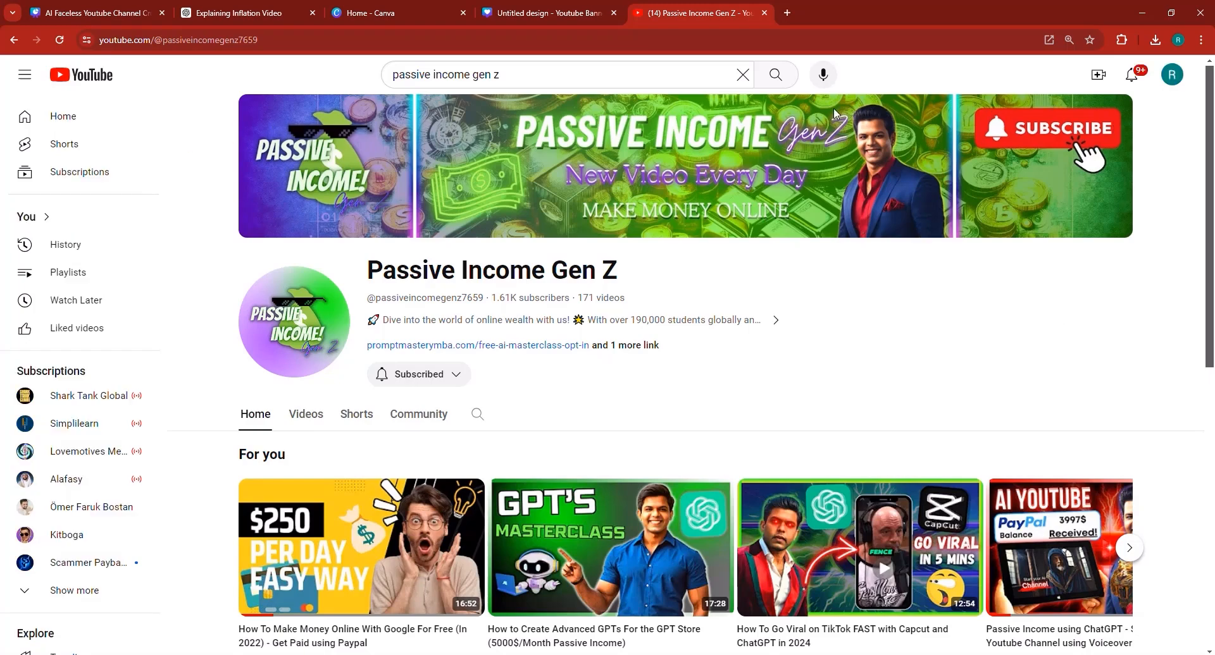
left_click(765, 13)
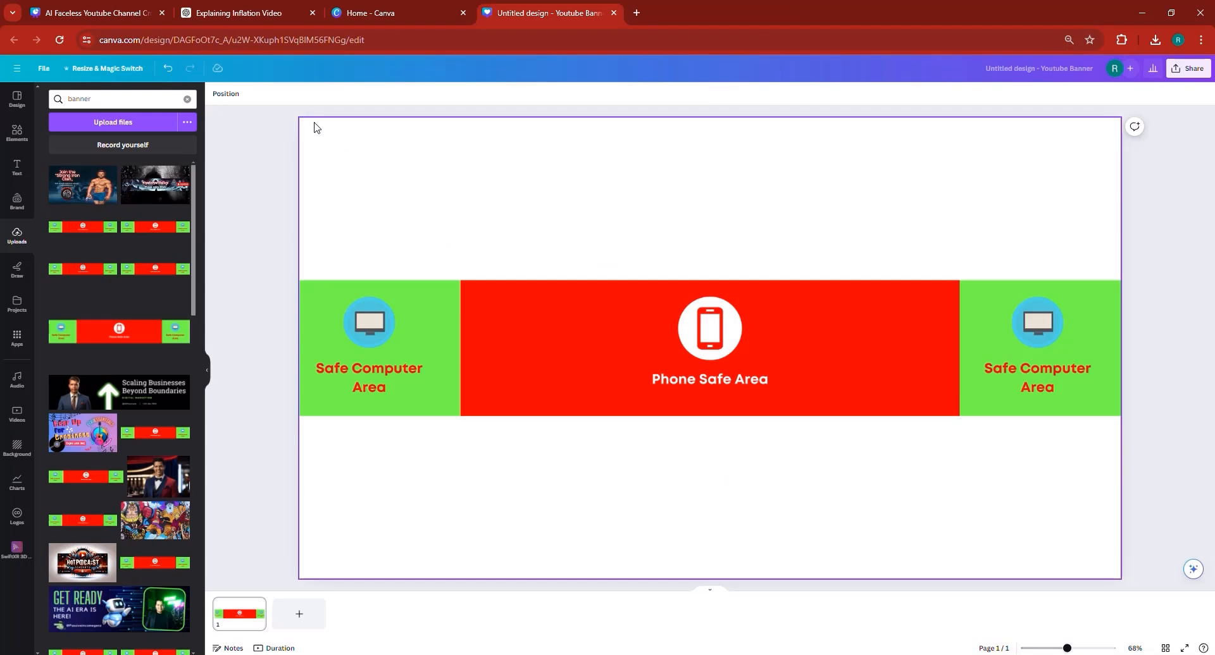
left_click_drag(653, 215, 841, 490)
left_click_drag(334, 171, 371, 168)
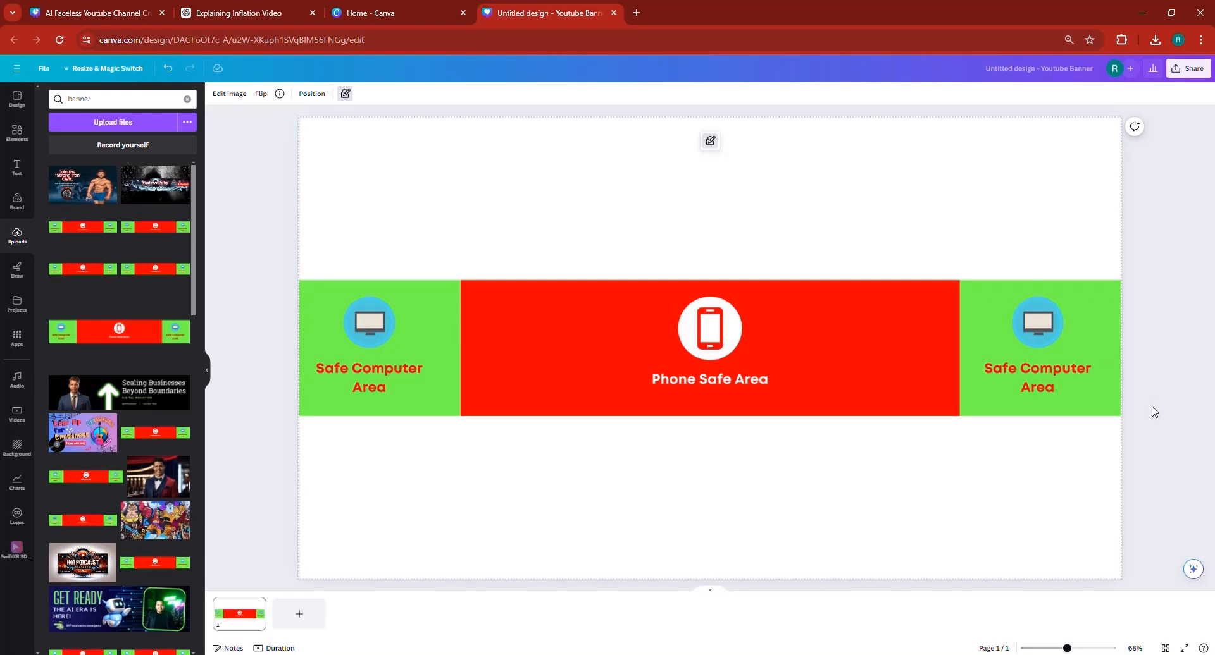
Step: Add a square shape stretched across the full page width and fill it with the brand palette's blue
left_click(15, 133)
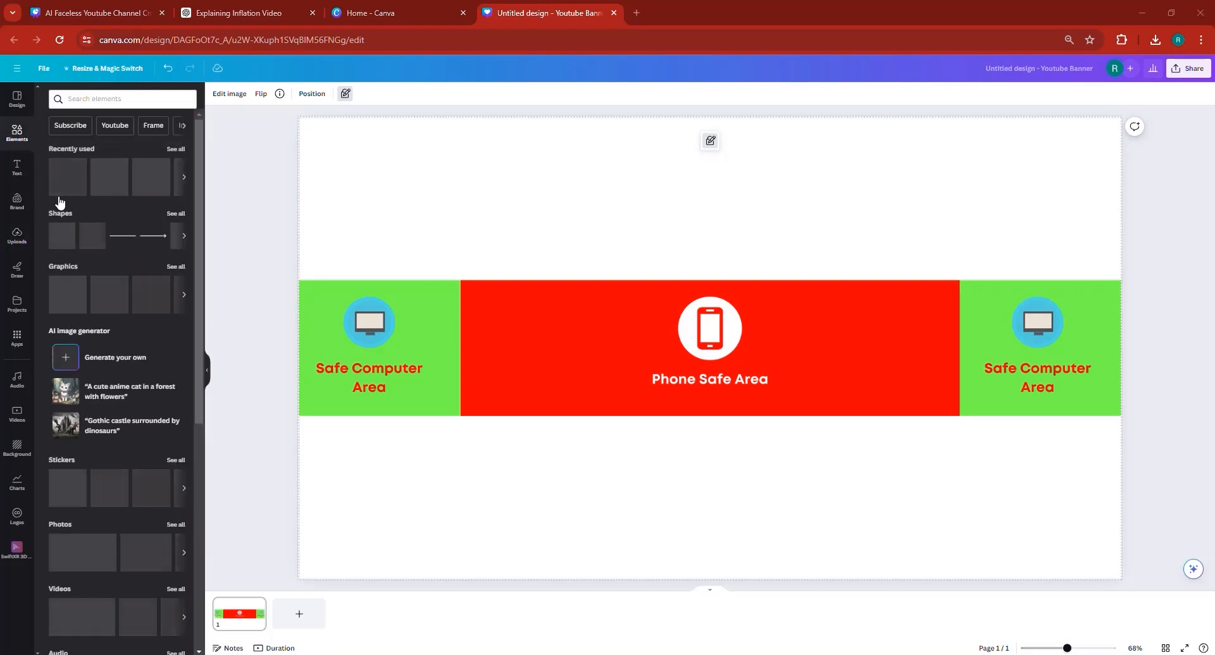
left_click(62, 236)
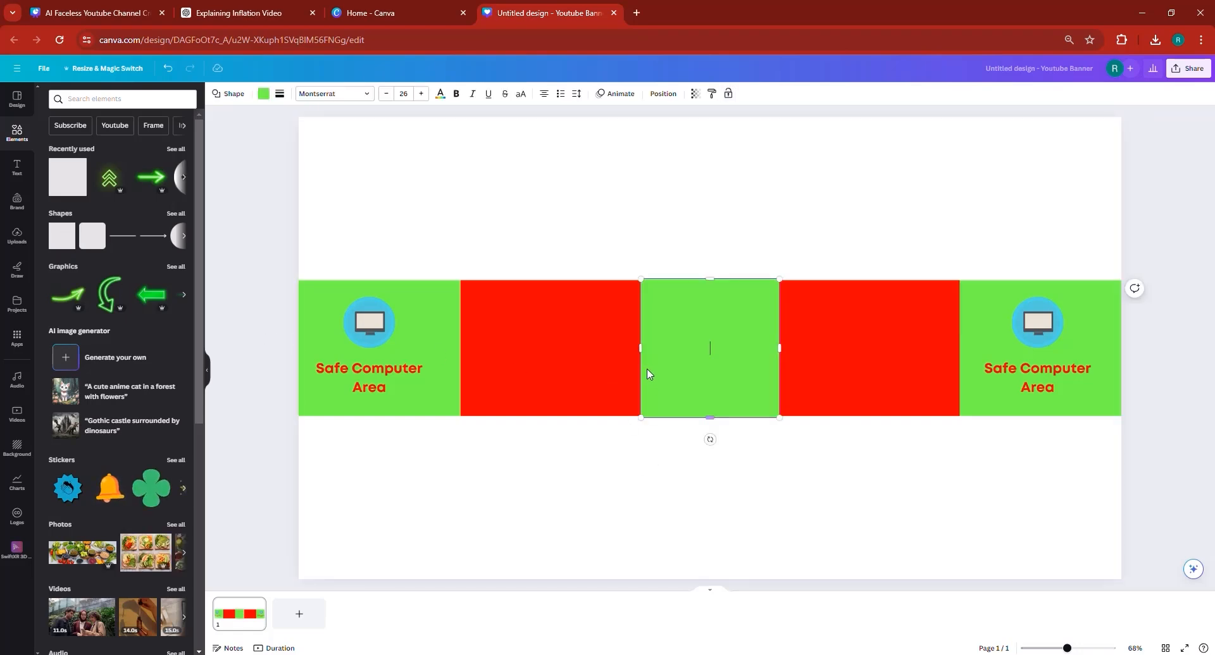
left_click_drag(636, 347, 299, 351)
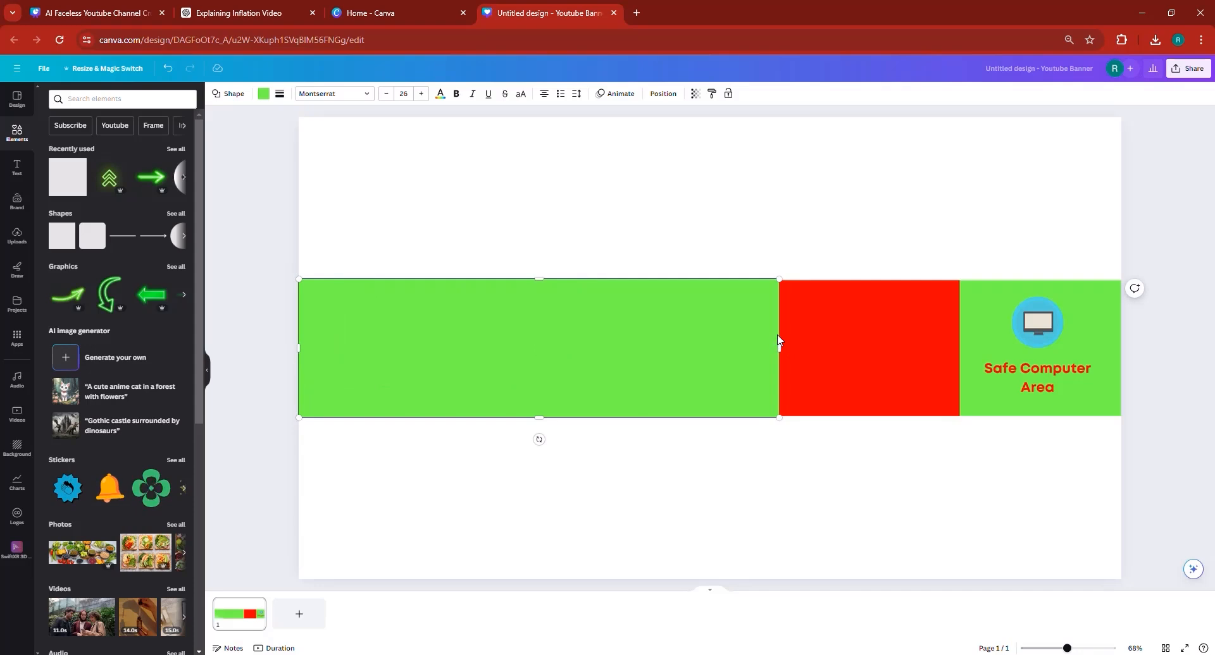
left_click_drag(779, 348, 1118, 353)
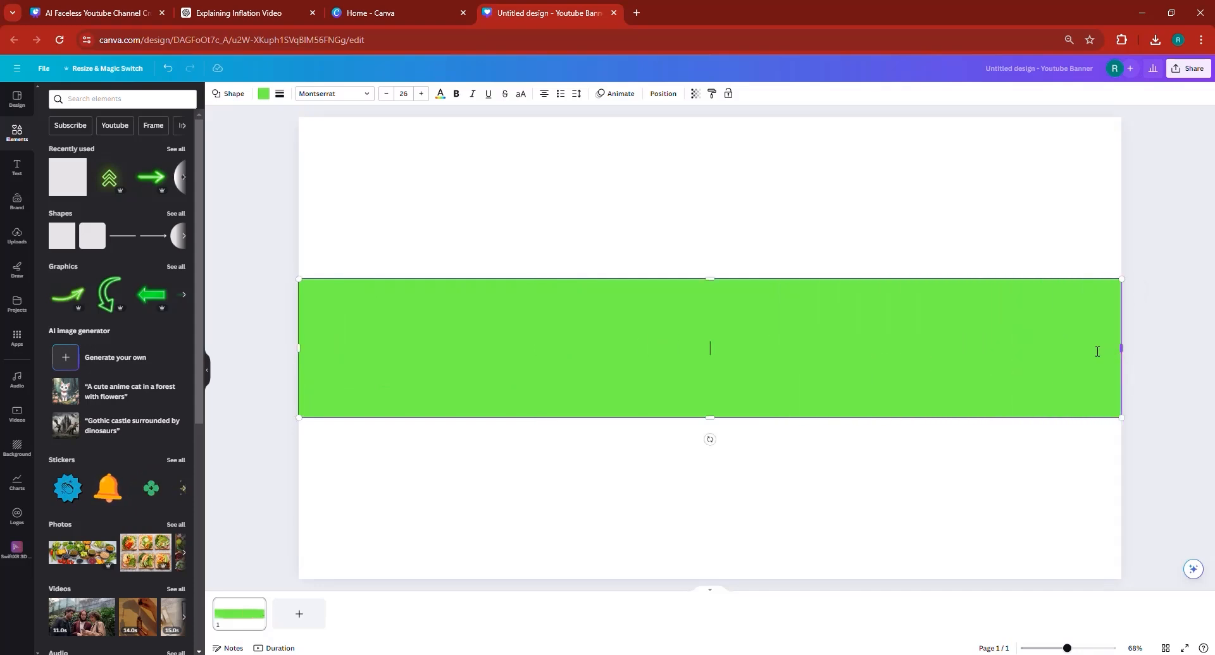
left_click(263, 94)
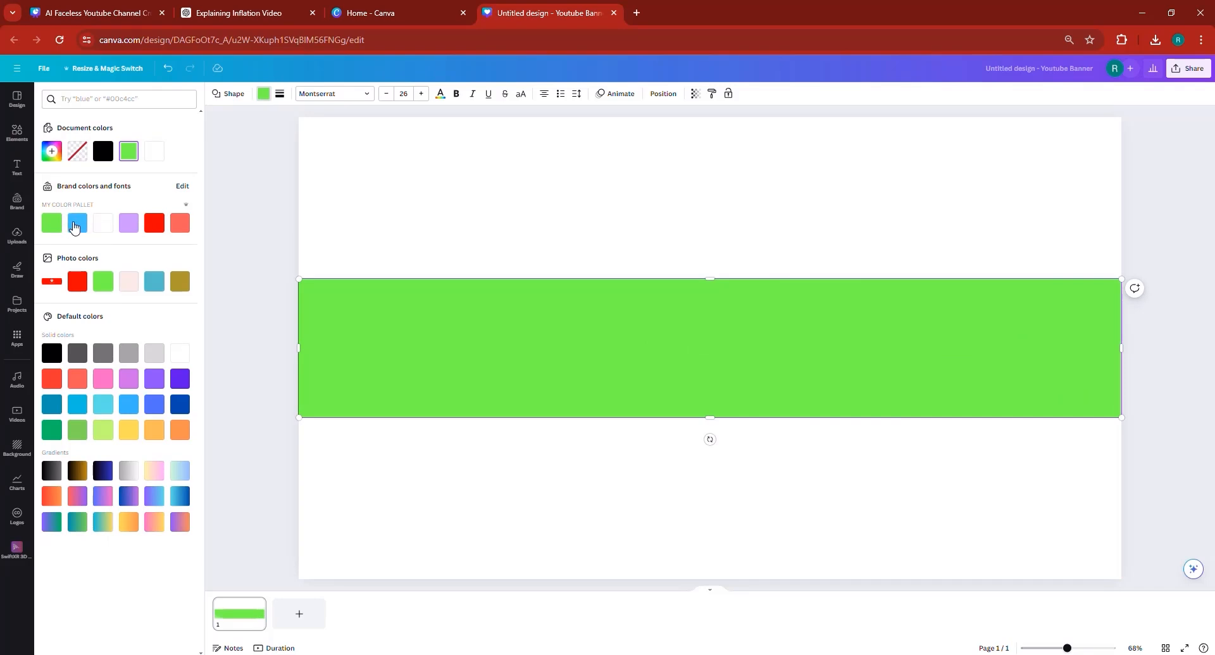
left_click(77, 223)
Step: Fit the blue rectangle's upper and lower edges to the guide's coloured band, making it 2560 px wide and 420 px high
left_click_drag(709, 284, 709, 283)
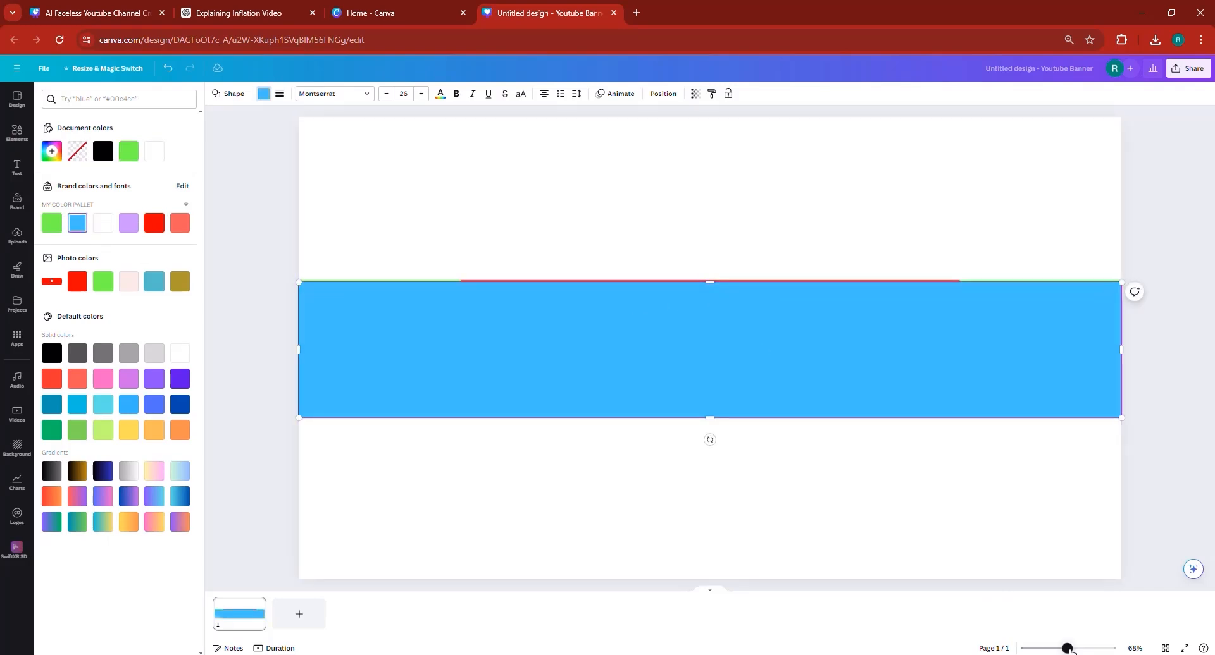
left_click_drag(1067, 648, 1117, 648)
scroll(790, 302, "up", 3)
scroll(789, 307, "up", 3)
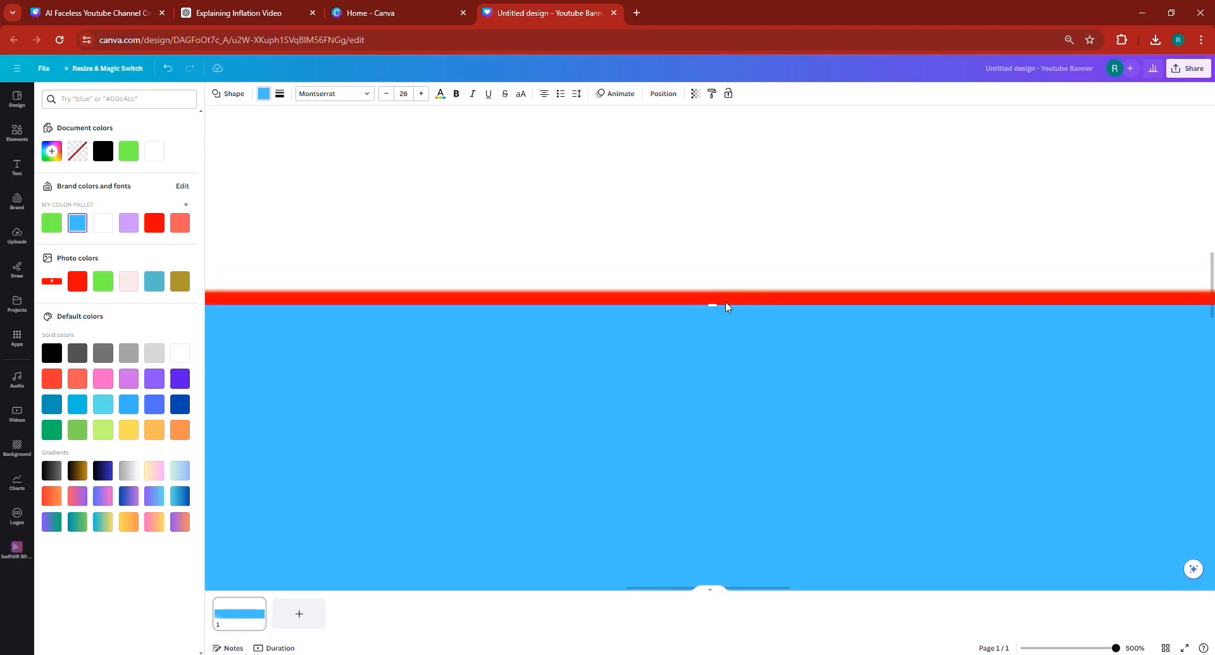
left_click_drag(709, 304, 705, 291)
scroll(732, 320, "down", 5)
scroll(739, 449, "down", 5)
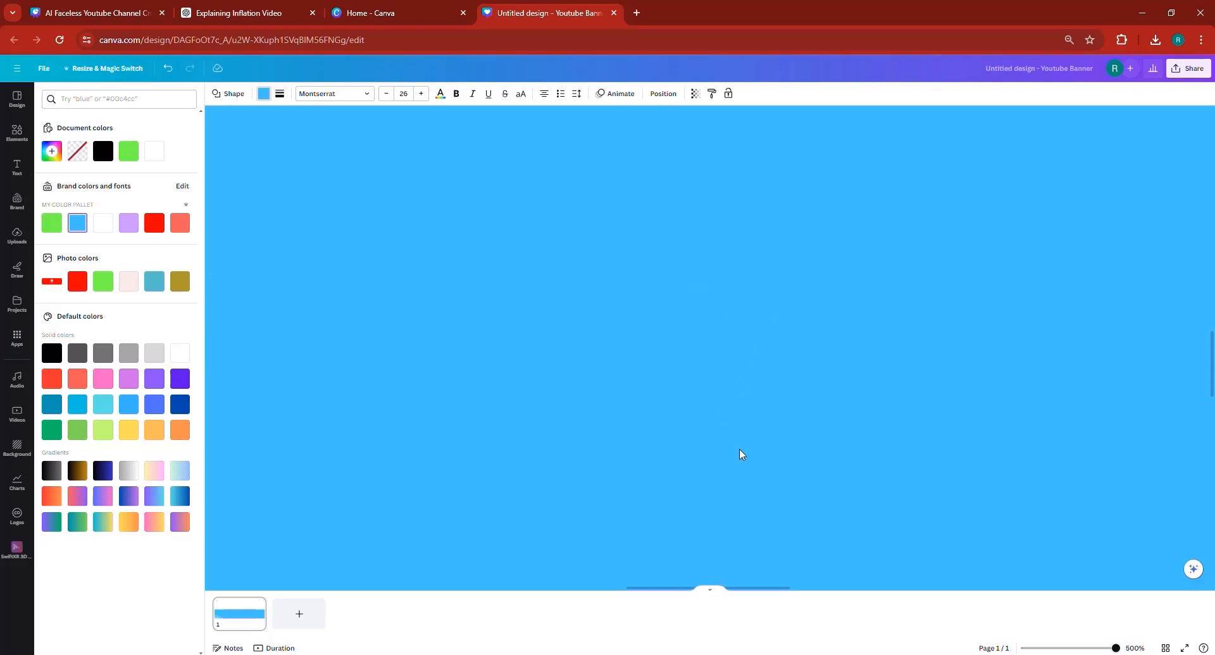
left_click_drag(718, 446, 720, 471)
left_click_drag(1091, 650, 1064, 650)
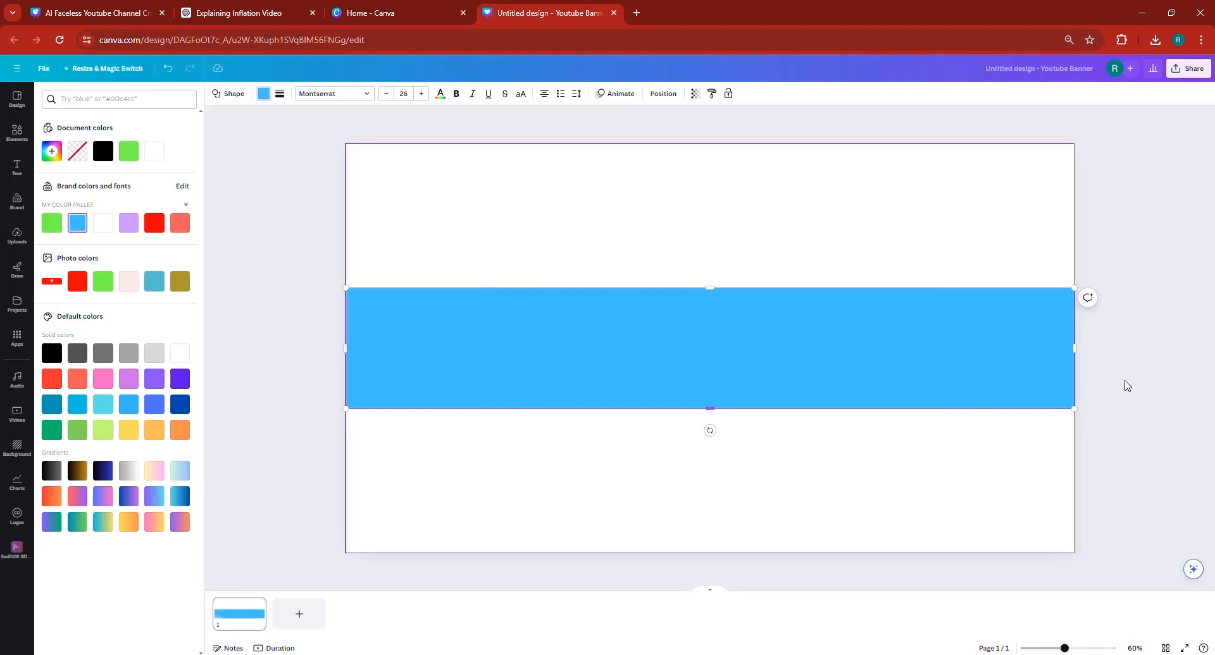
left_click_drag(1048, 394, 1074, 405)
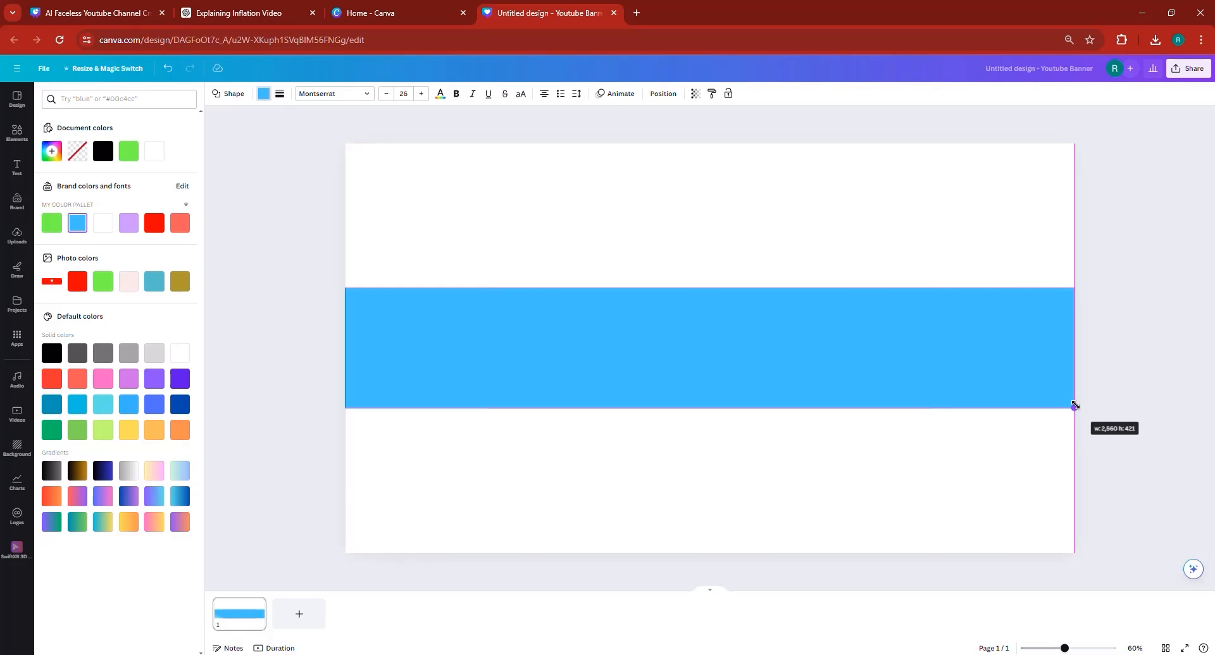
left_click_drag(1075, 405, 1075, 405)
left_click_drag(1075, 405, 1075, 406)
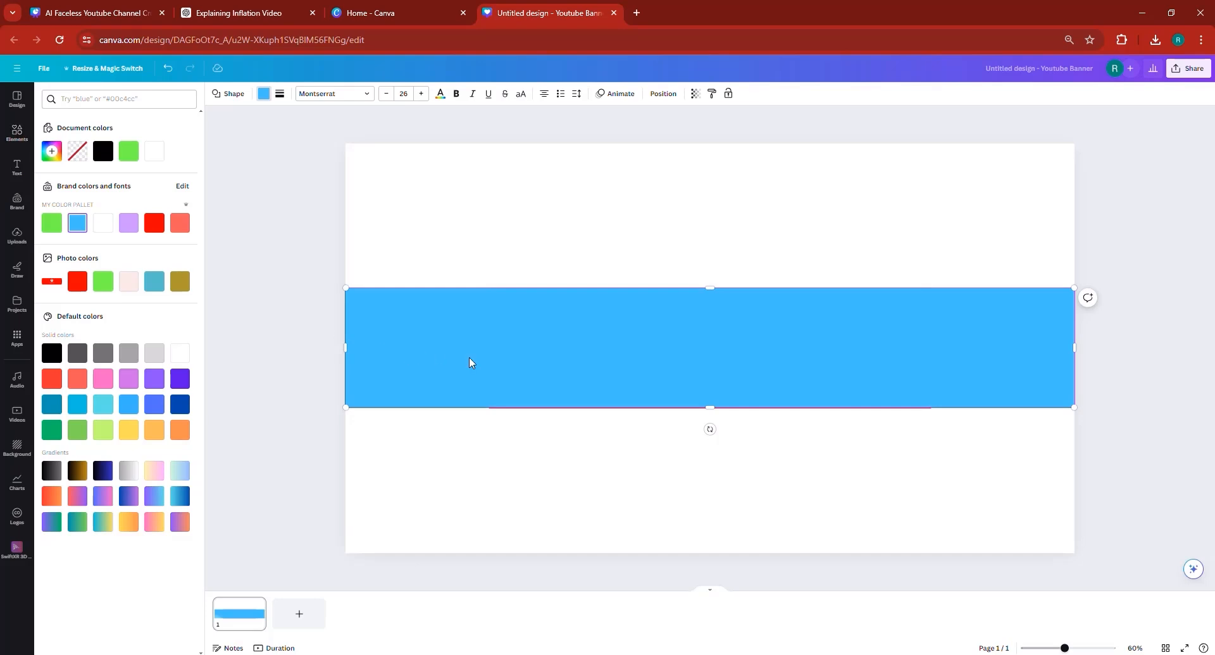
Step: Add a second square at the page centre and send the full-width blue rectangle behind the safe-area guide
left_click(17, 132)
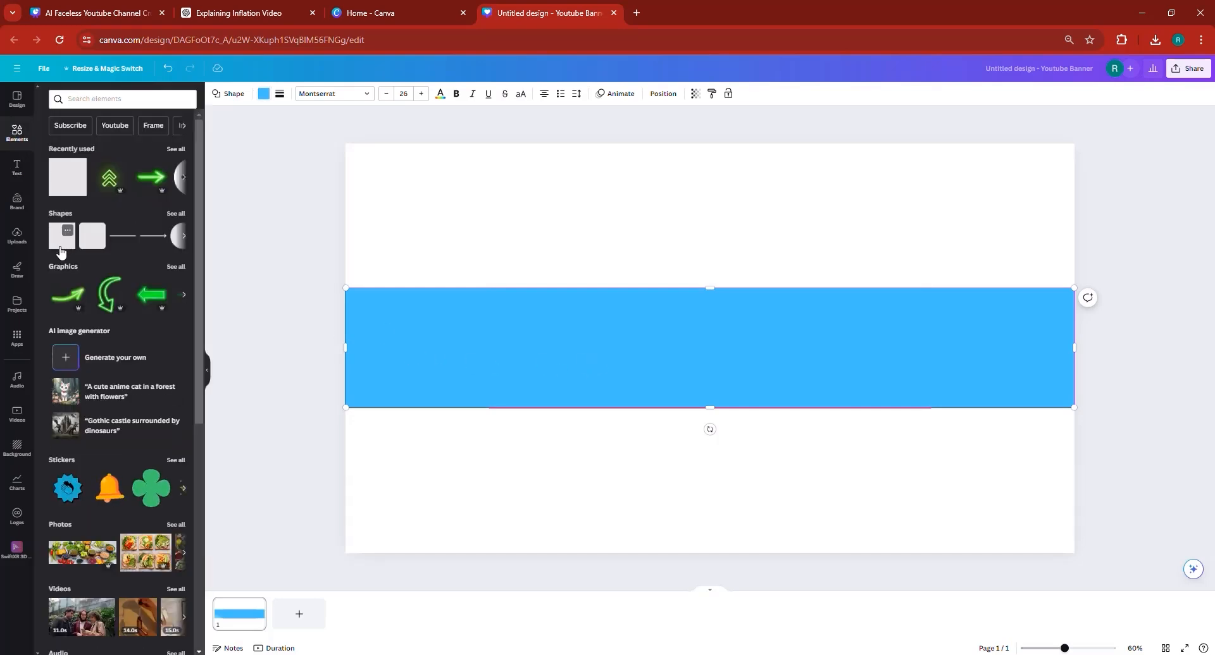
left_click(62, 243)
left_click(526, 355)
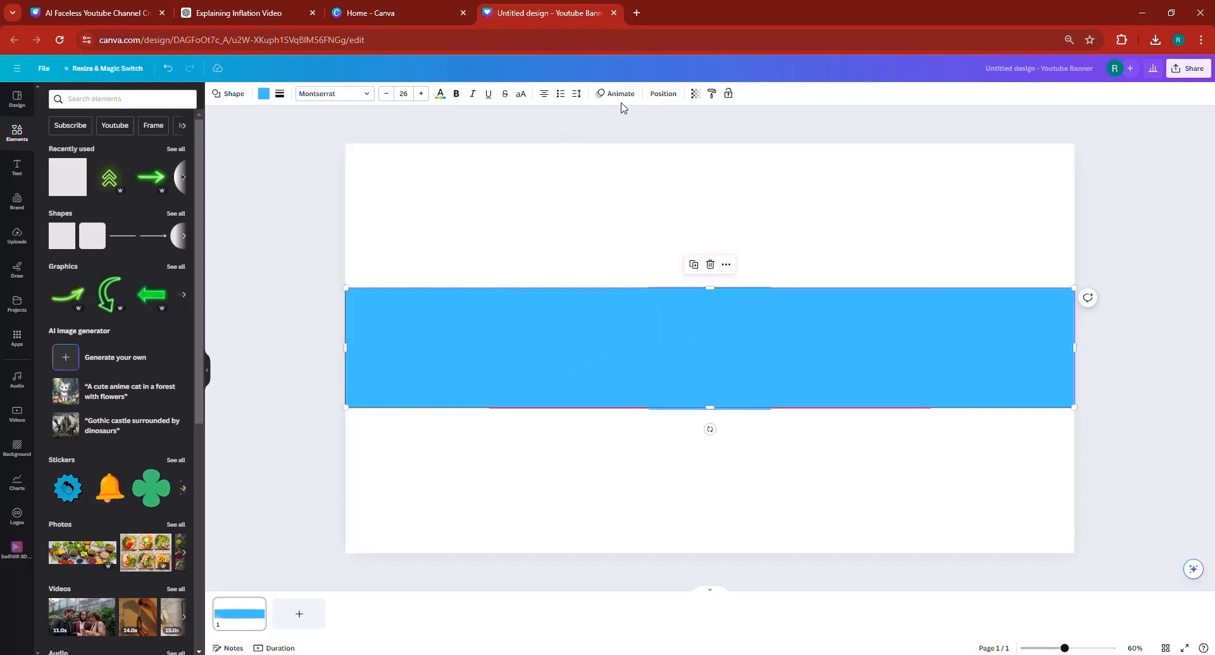
left_click(663, 94)
left_click(153, 126)
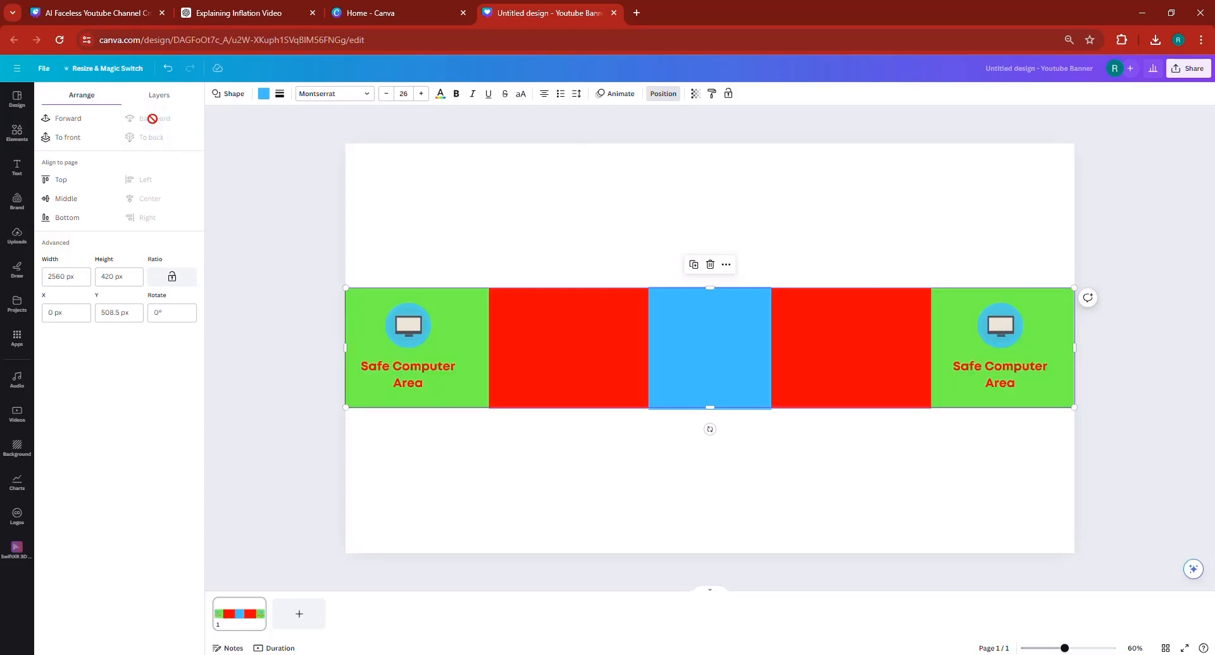
Step: Fill the centre square with green and widen it on both sides to cover the guide's red phone safe area
left_click(705, 387)
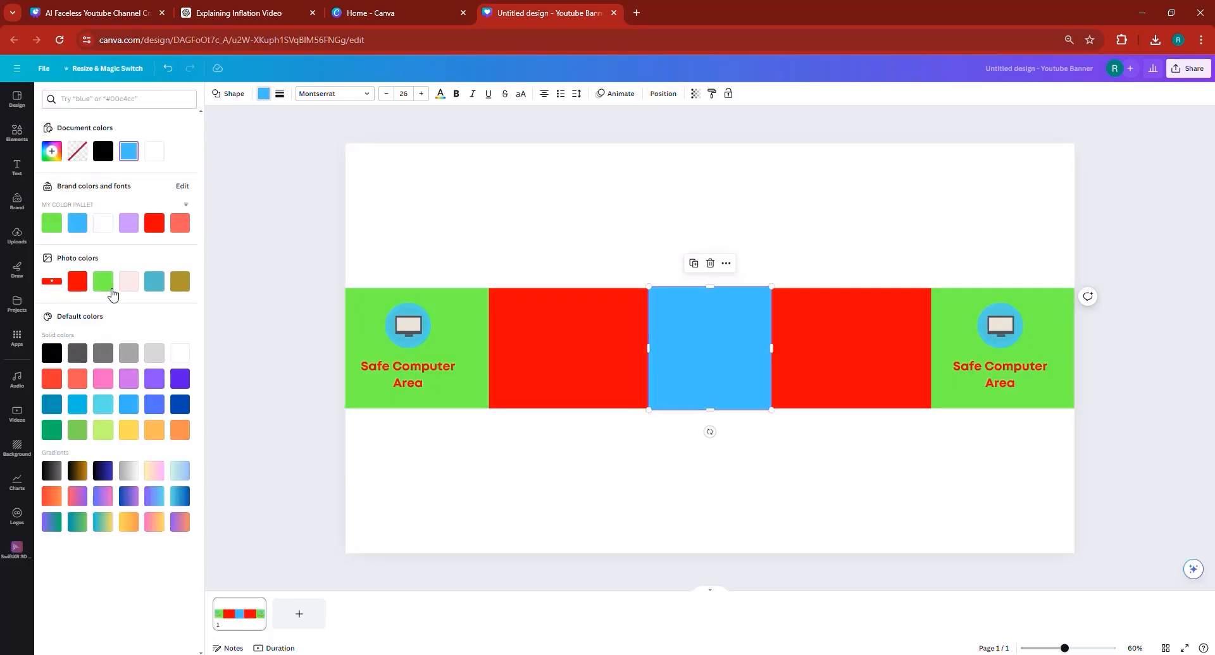
left_click(102, 281)
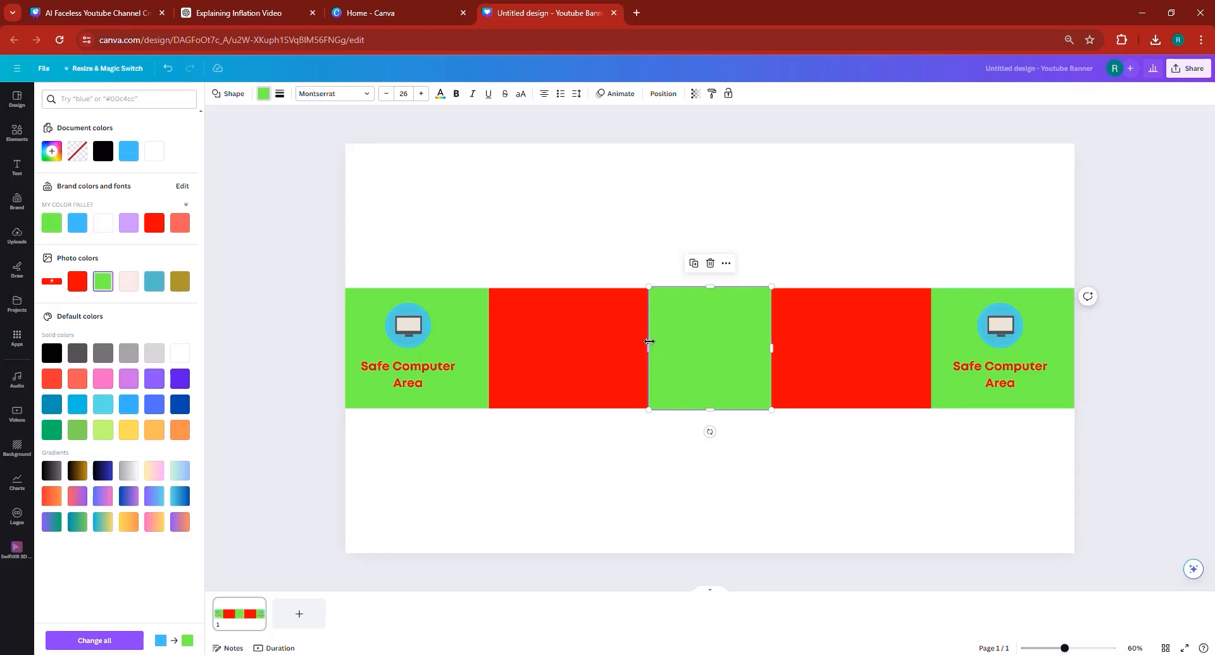
left_click_drag(649, 342, 488, 335)
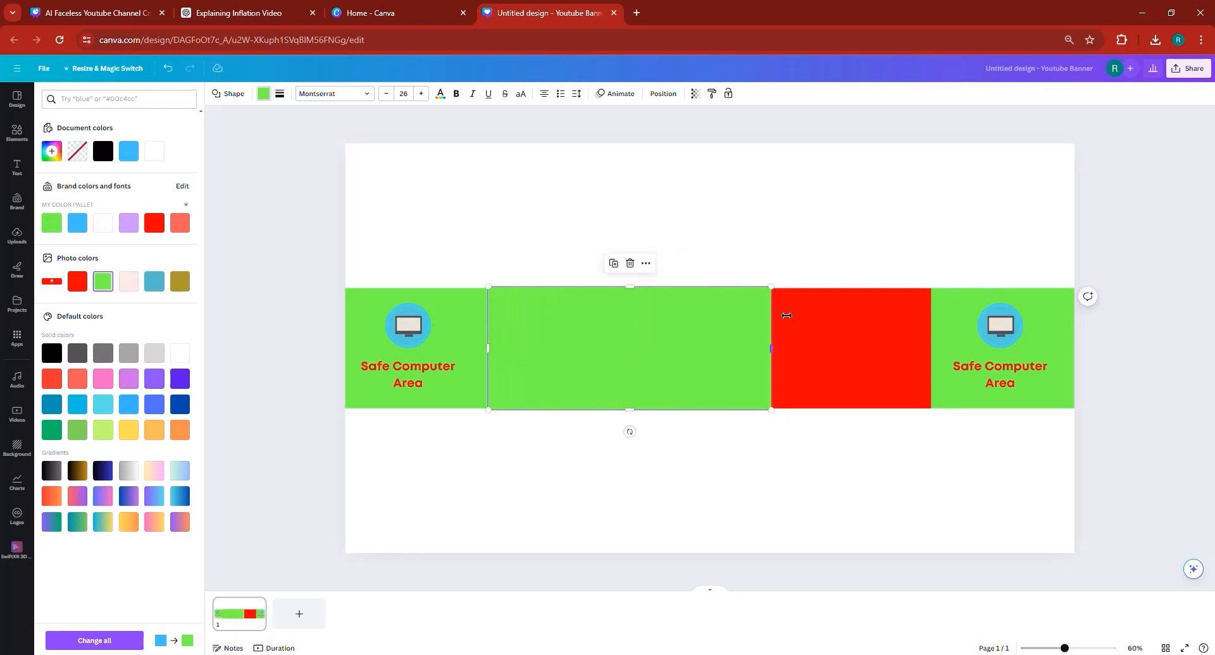
left_click_drag(775, 316, 930, 325)
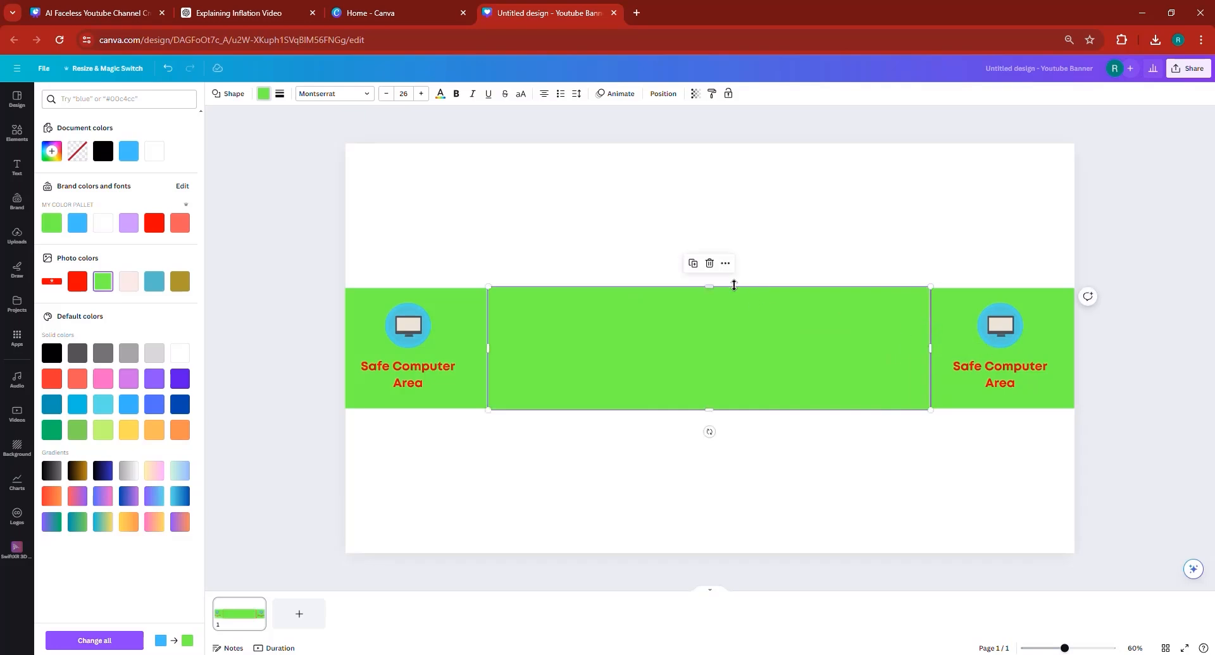
Step: Fit the green rectangle's upper and lower edges to the guide's band, making it about 420 px high
left_click_drag(733, 287, 710, 288)
left_click_drag(706, 409, 705, 407)
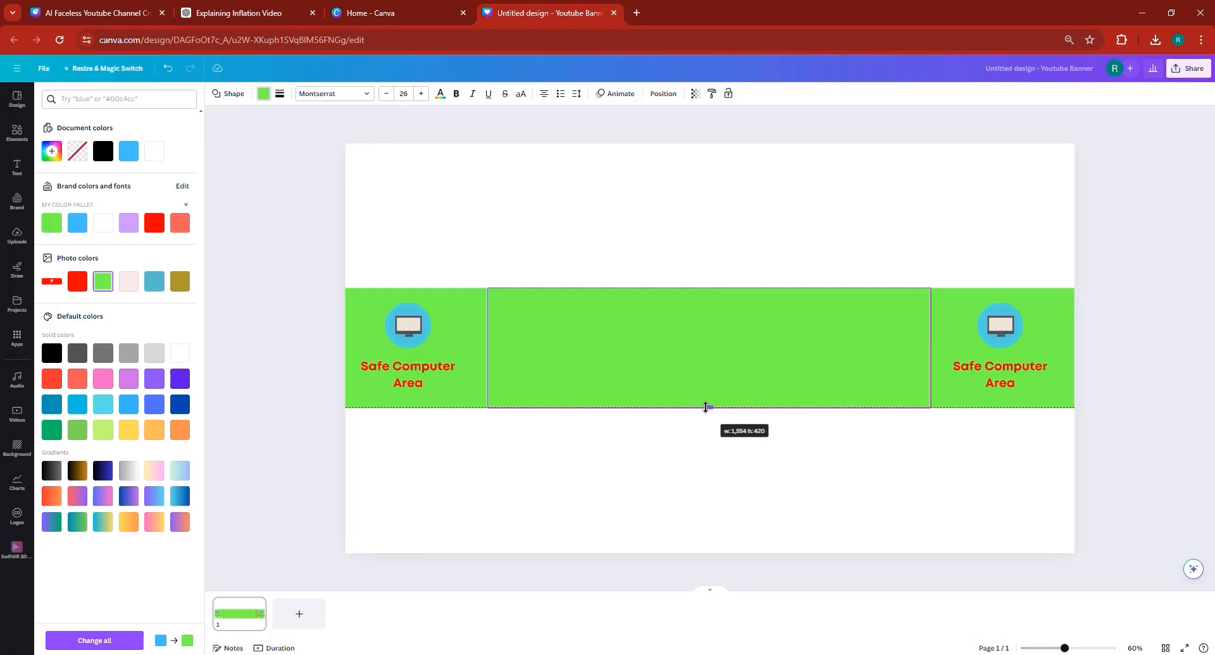
left_click_drag(704, 408, 701, 408)
left_click_drag(700, 408, 700, 407)
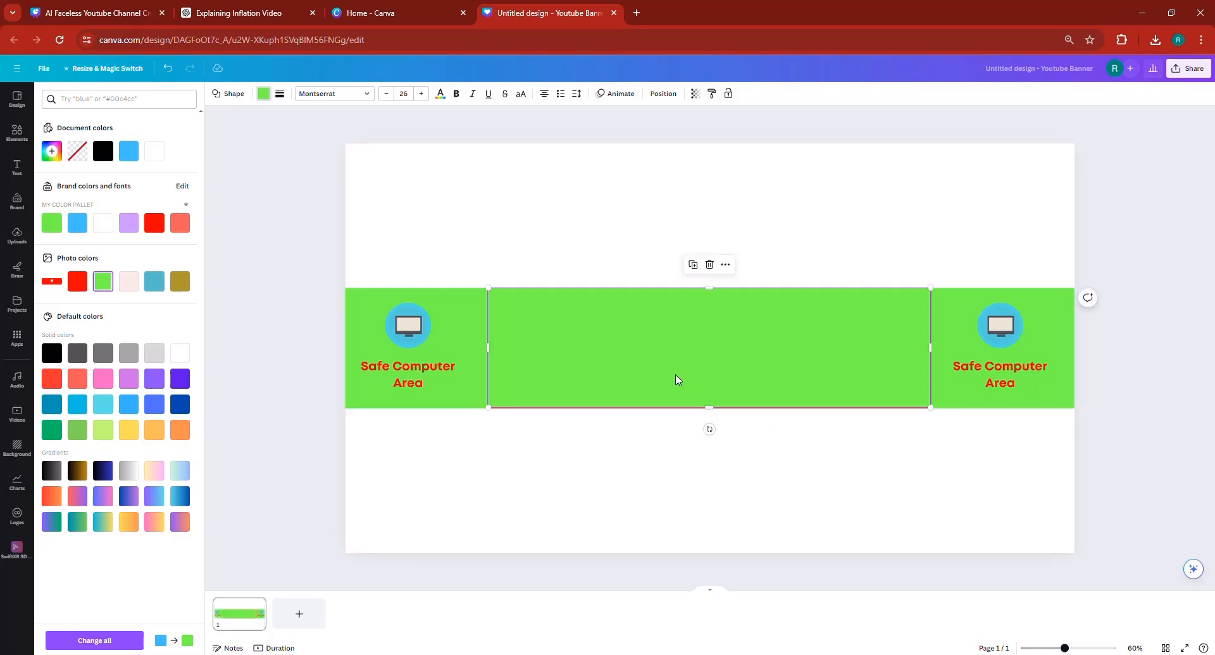
left_click(678, 380)
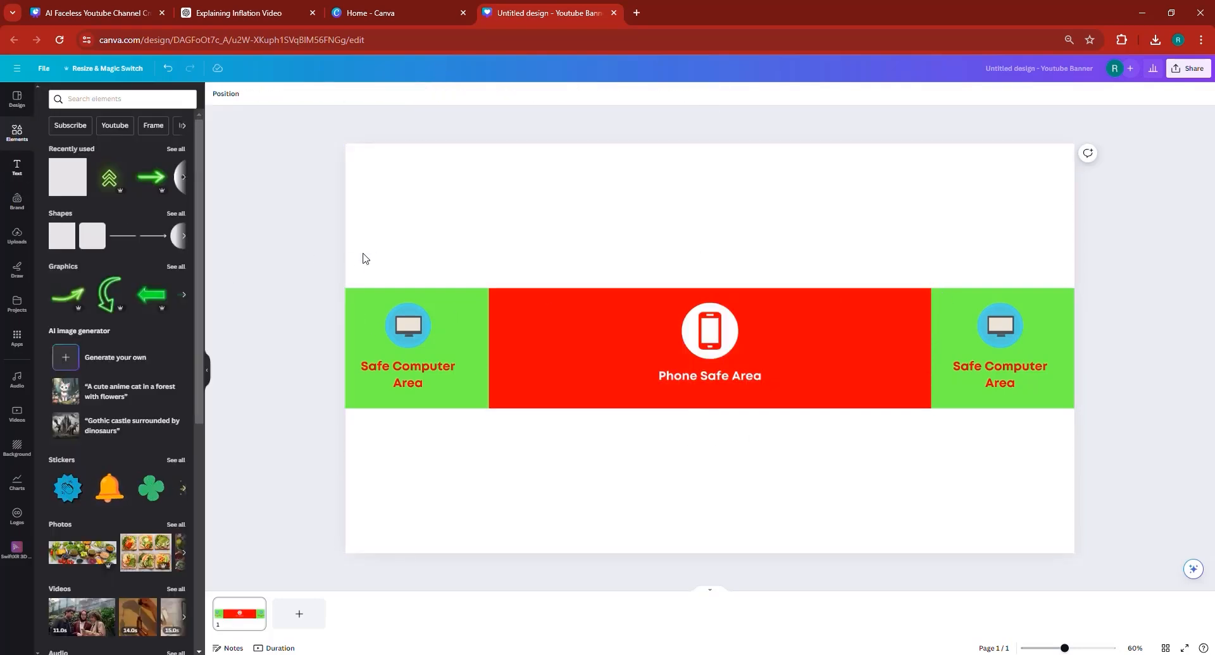
Step: Search the design templates for "finance" and try the Green and Blue Modern Trading banner on page 1
left_click(15, 102)
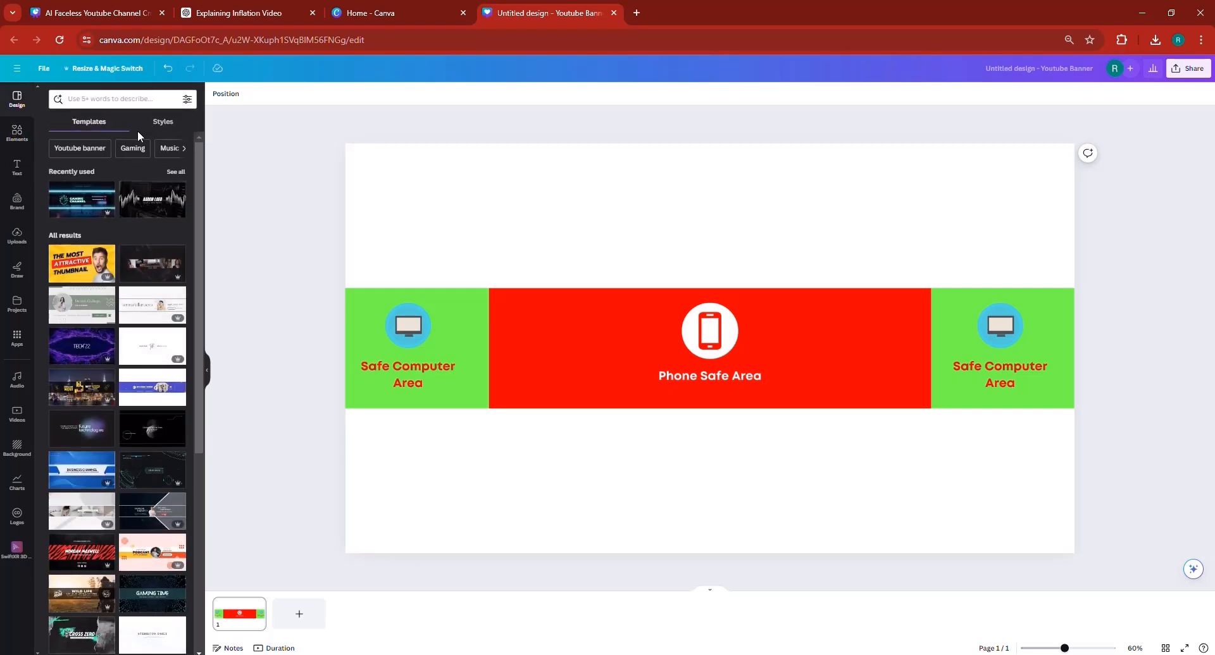
left_click(121, 100)
type("finance")
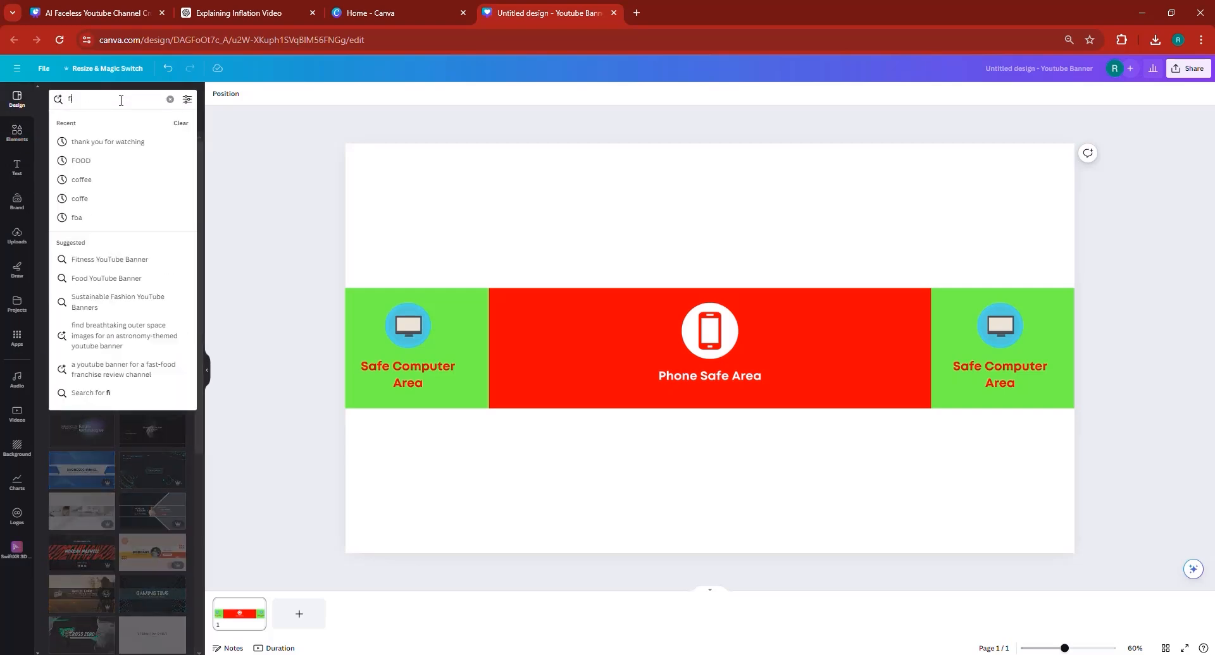
key("Return")
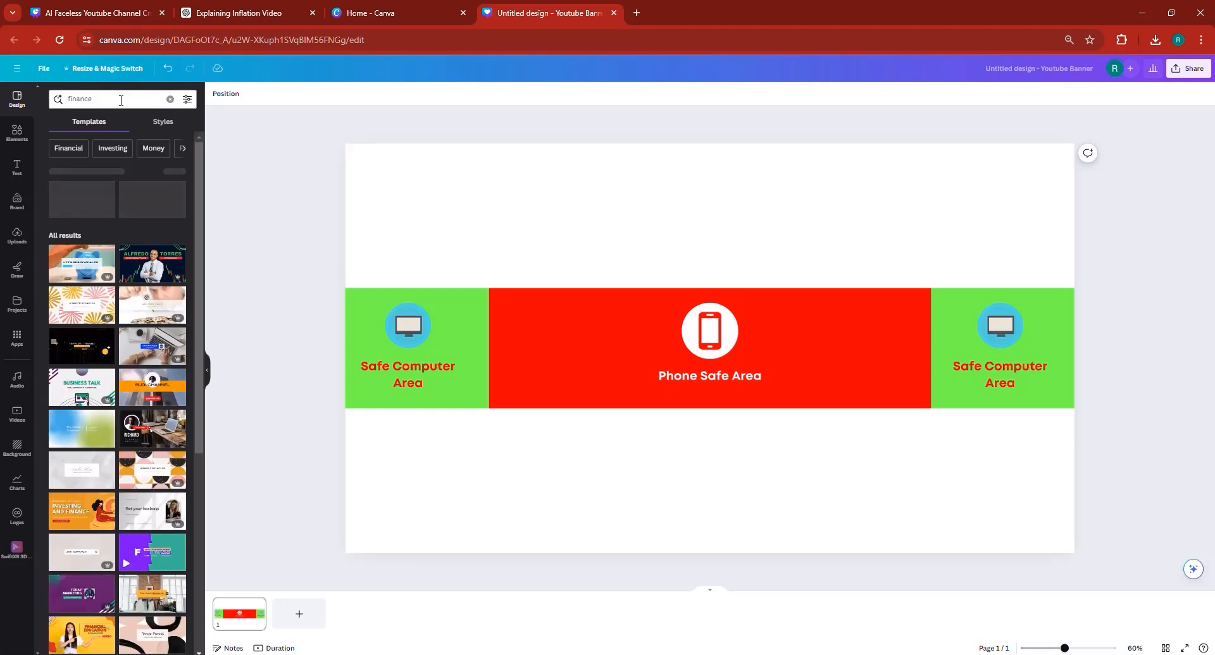
left_click(160, 256)
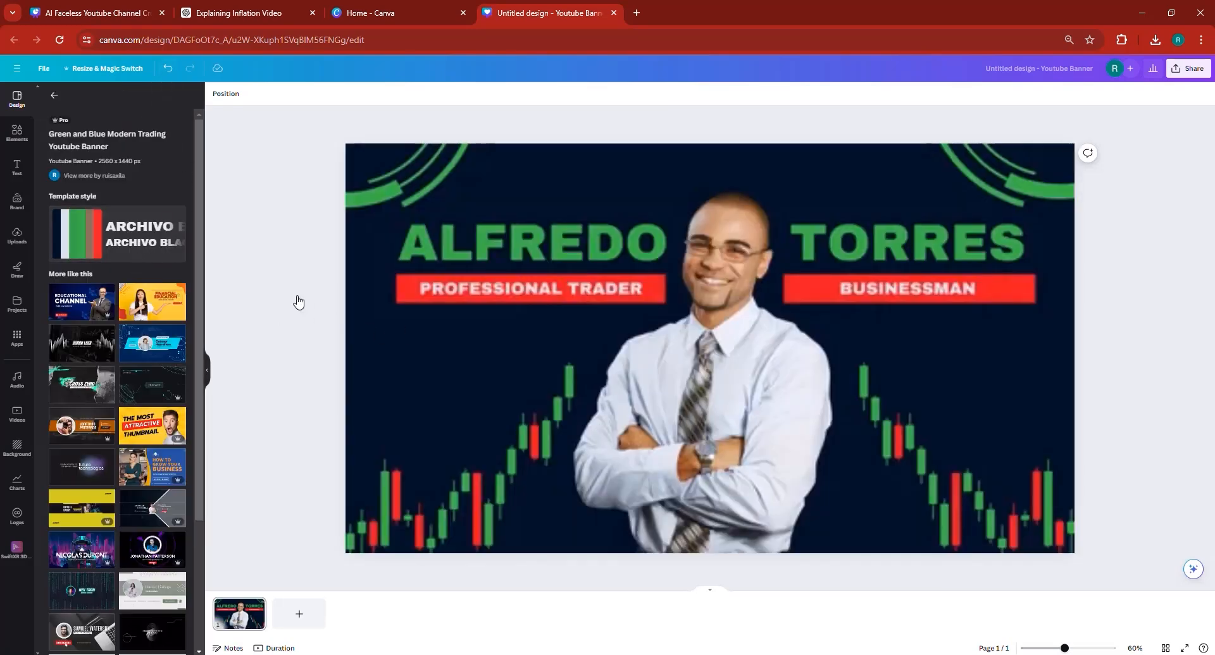
Step: Undo the trading template on page 1 and apply the Dark Blue Modern Educational Channel template to a new second page
left_click(167, 71)
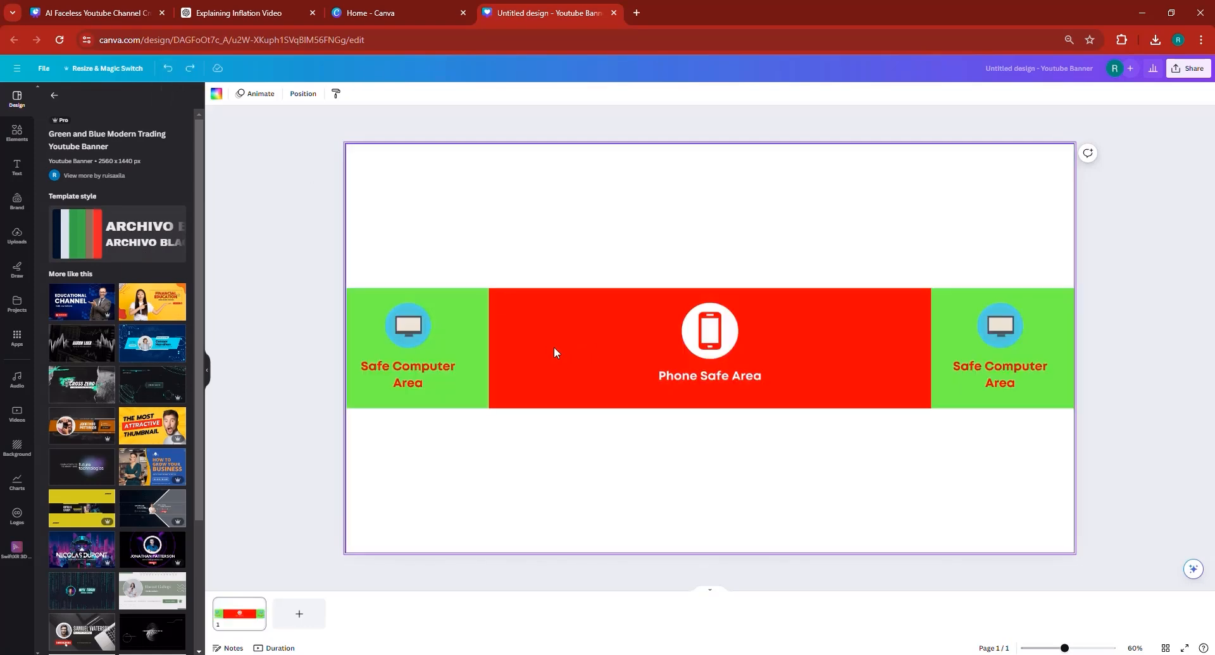
left_click(298, 617)
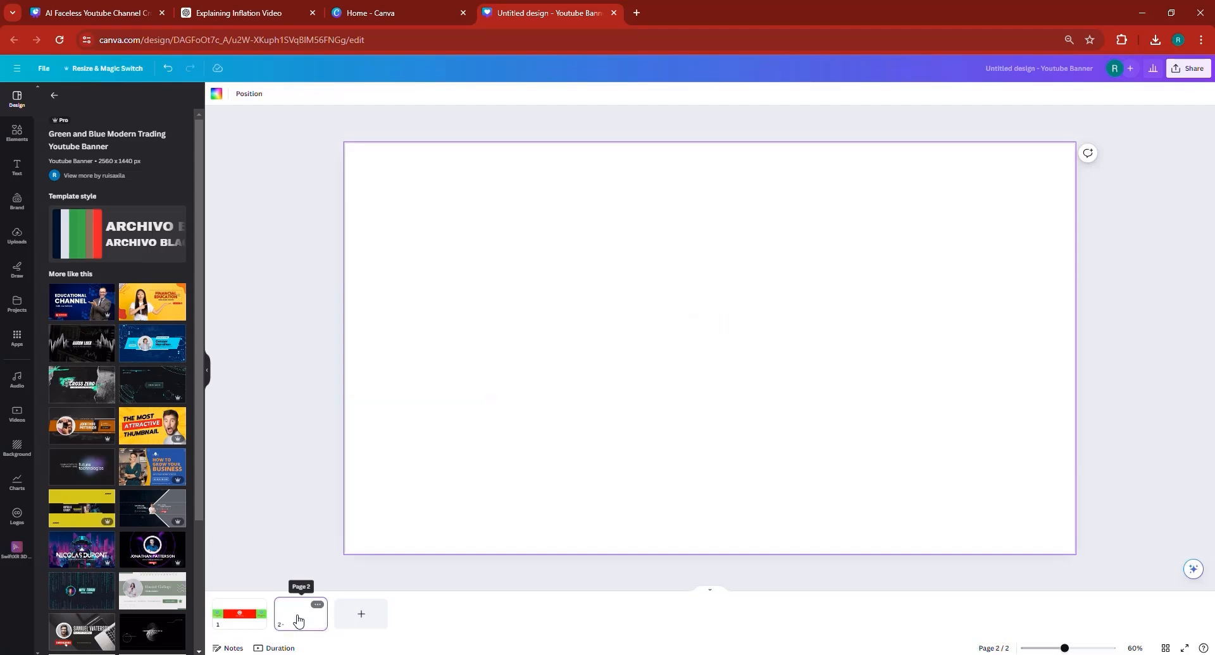
left_click(79, 302)
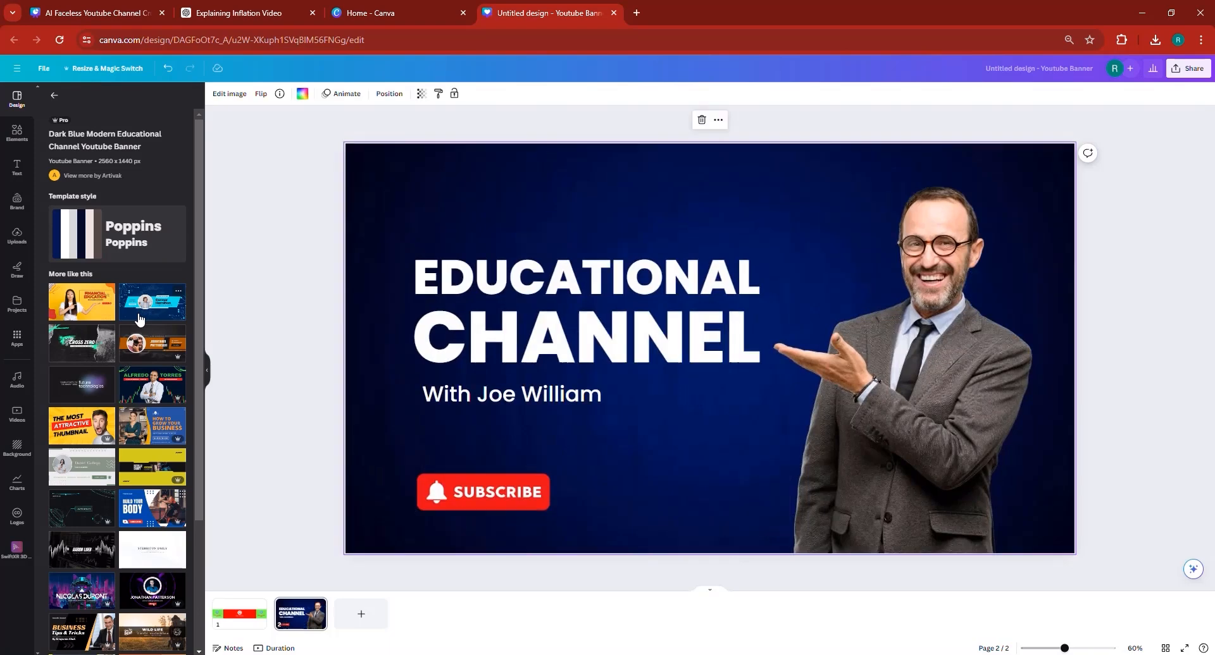
Step: Copy the template's red Subscribe button to page 1 and place it over the right-hand computer safe area
left_click(499, 496)
right_click(500, 495)
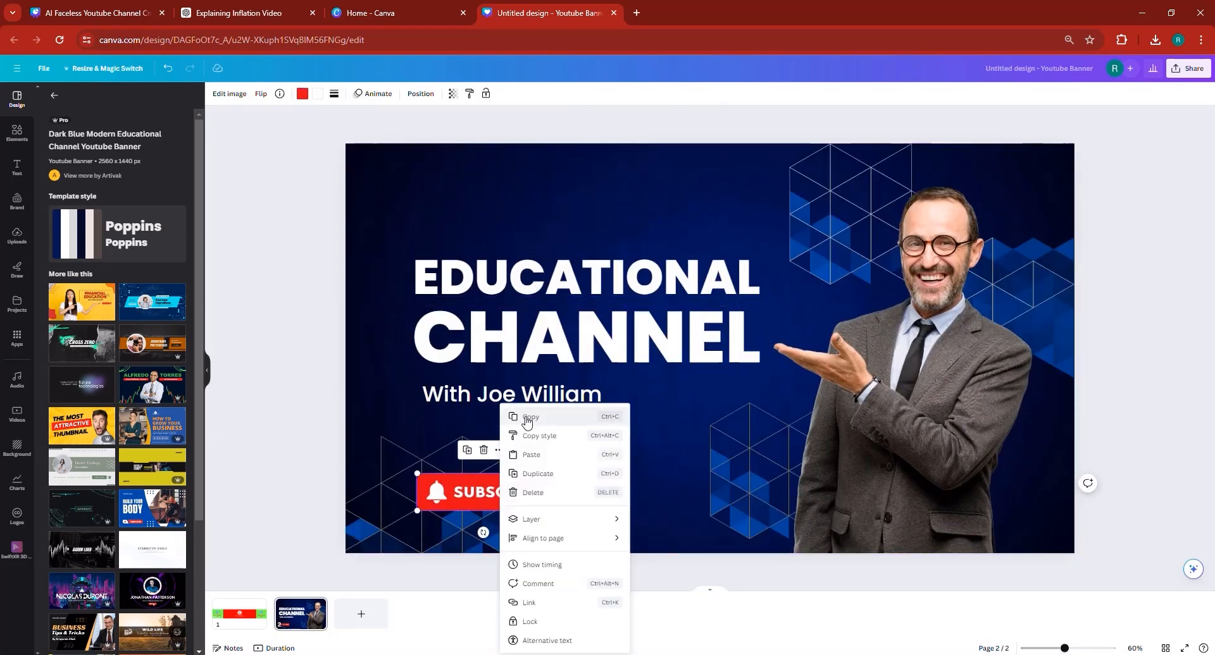
left_click(527, 418)
left_click(239, 612)
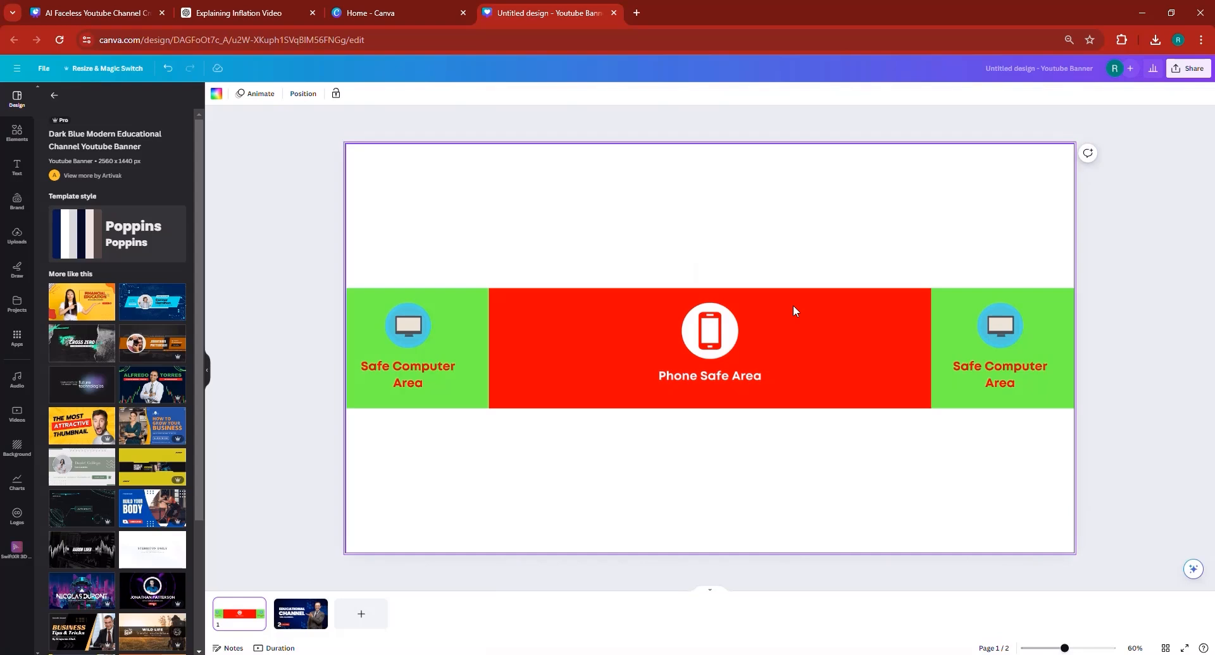
key("ctrl+v")
left_click_drag(514, 506, 1030, 358)
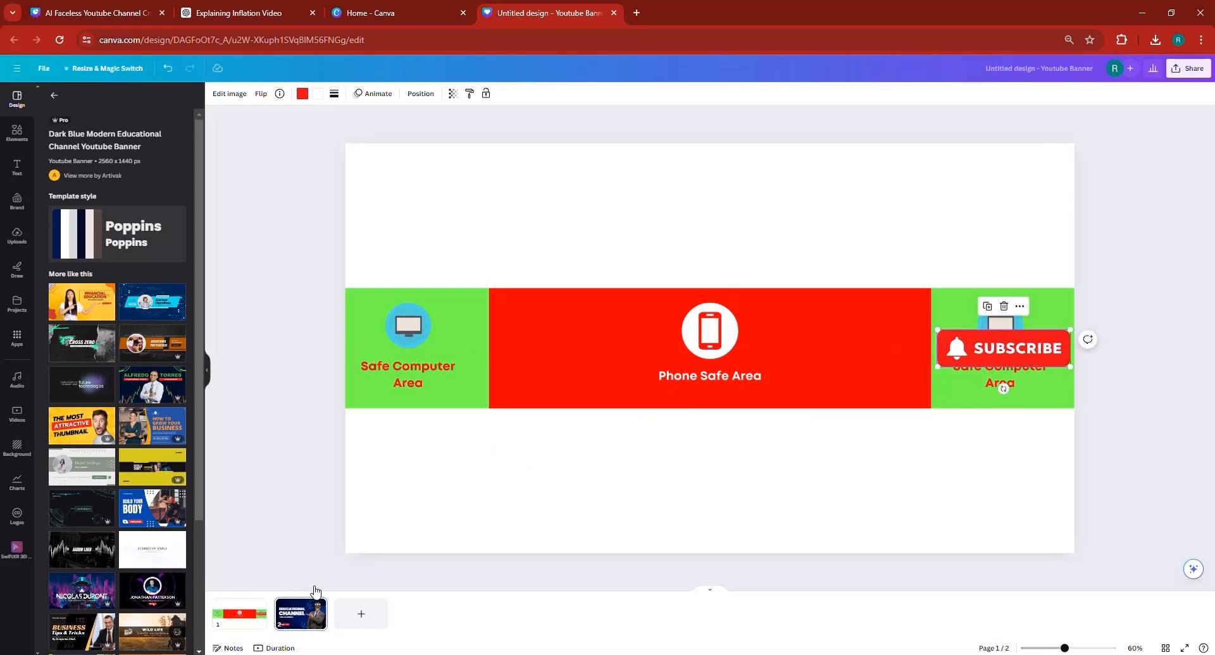
Step: Copy the template's EDUCATIONAL heading to page 1 and move it over the red phone safe area
left_click(304, 610)
right_click(656, 276)
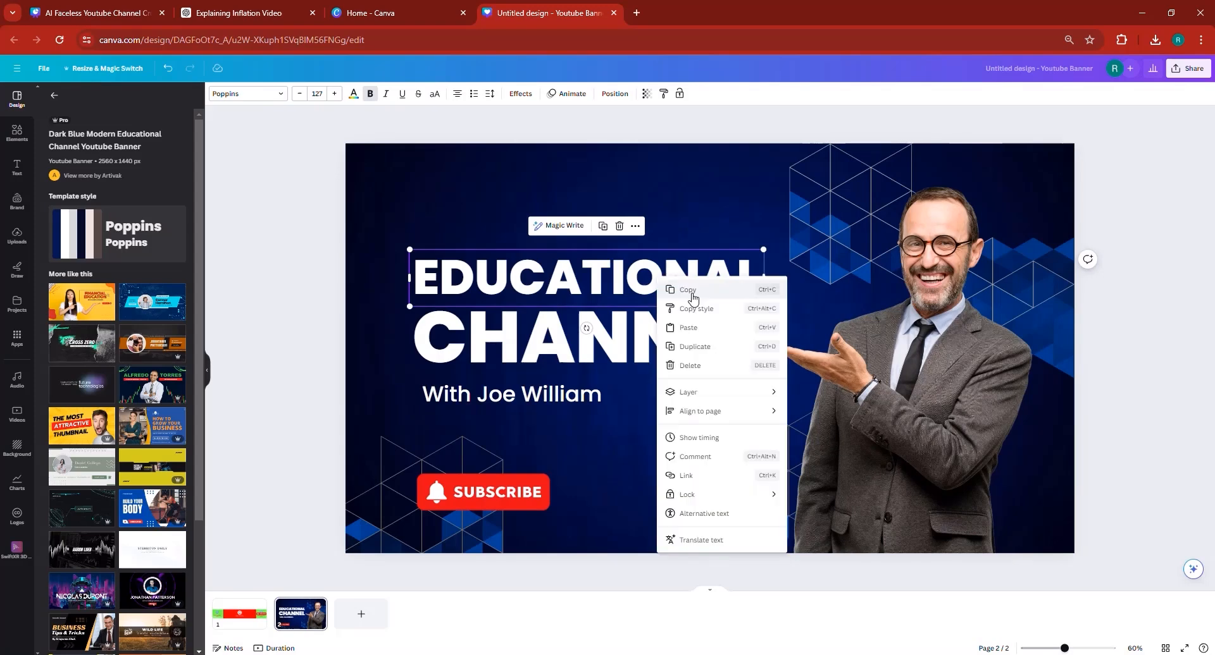
left_click(688, 293)
left_click(239, 611)
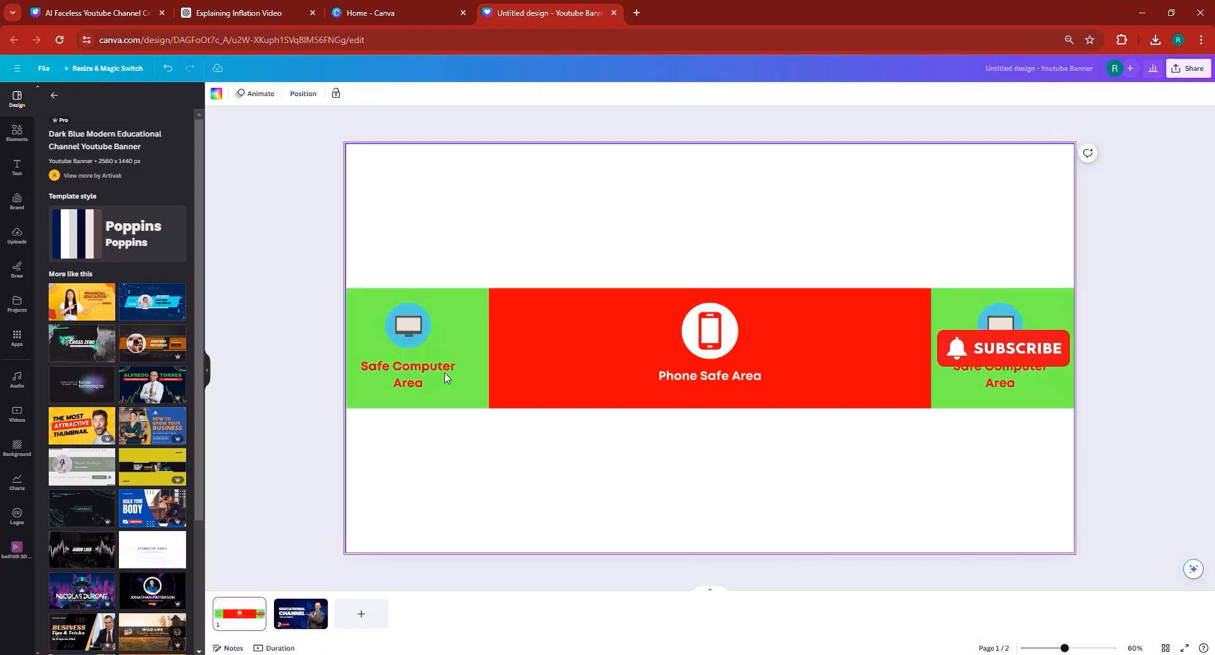
key("ctrl+v")
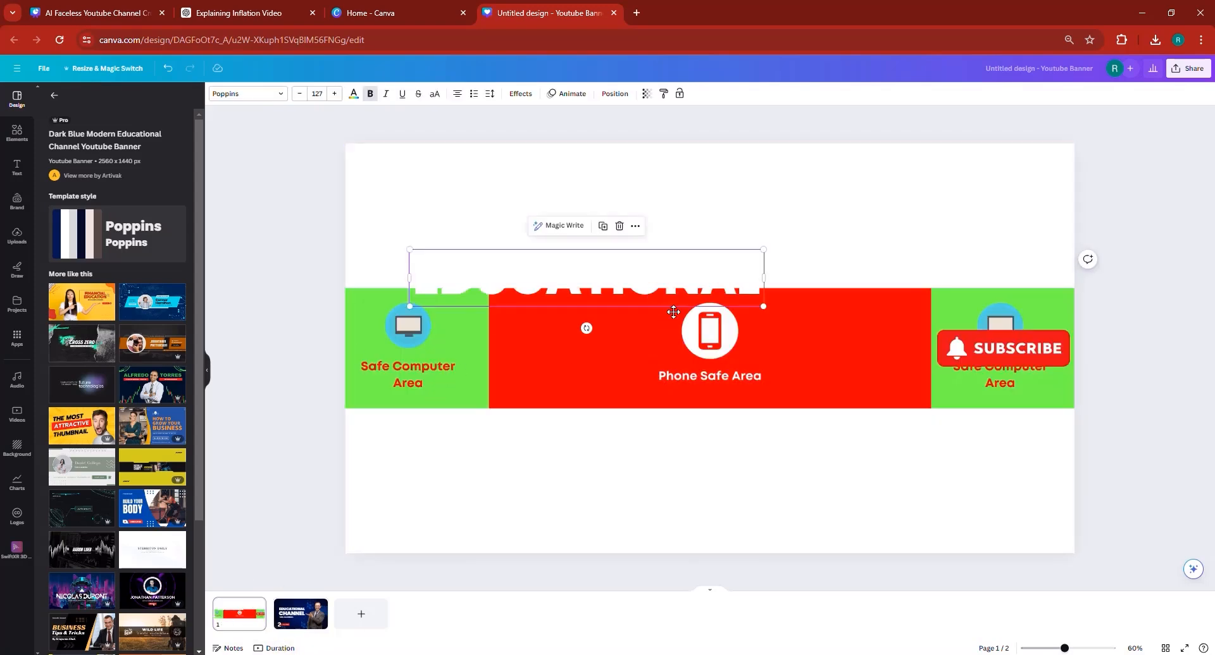
left_click_drag(658, 288, 744, 354)
Step: Change the copied heading's text to MONEY WISE and centre it vertically within the phone safe area
double_click(743, 355)
type("MORE")
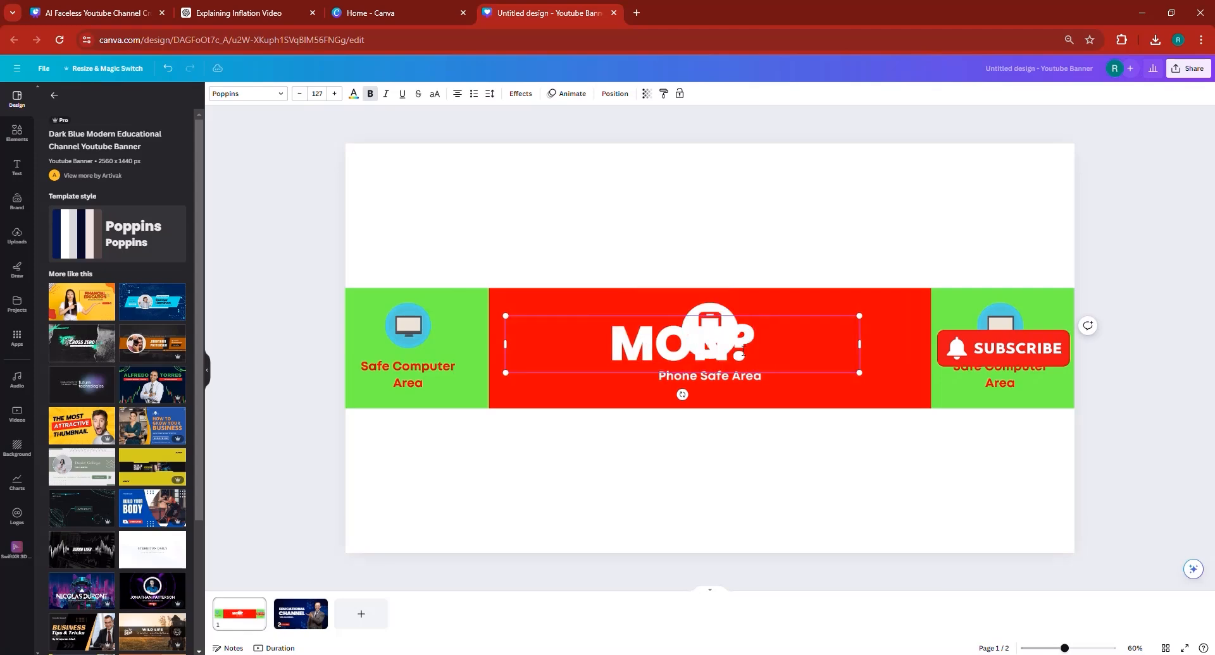
type("YWISZ")
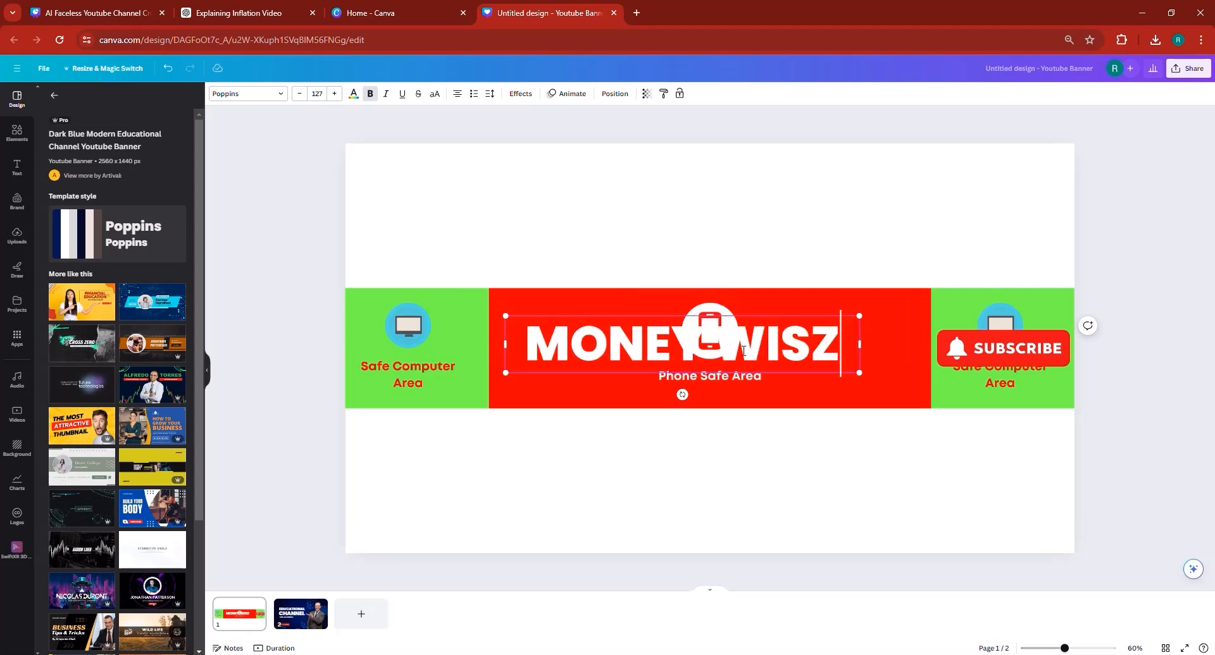
key("BackSpace")
type("E")
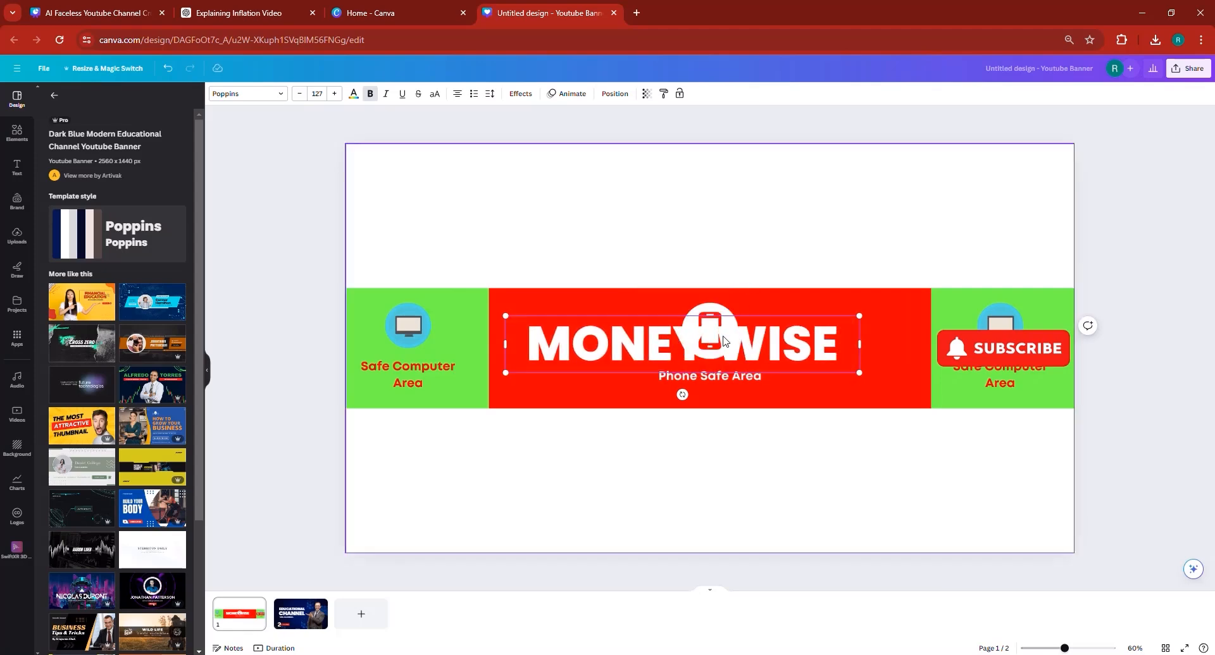
left_click(658, 372)
left_click_drag(631, 358, 665, 363)
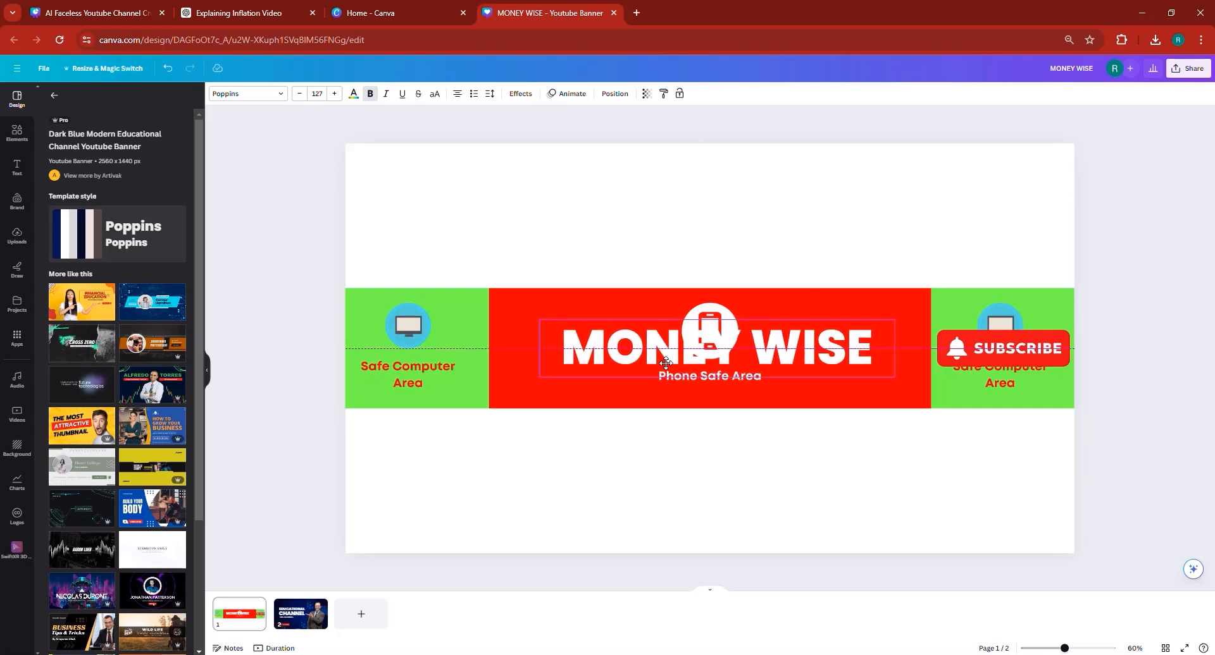
Step: Give the MONEY WISE heading a Neon effect at intensity 100 and colour it orange
left_click(520, 95)
left_click(178, 294)
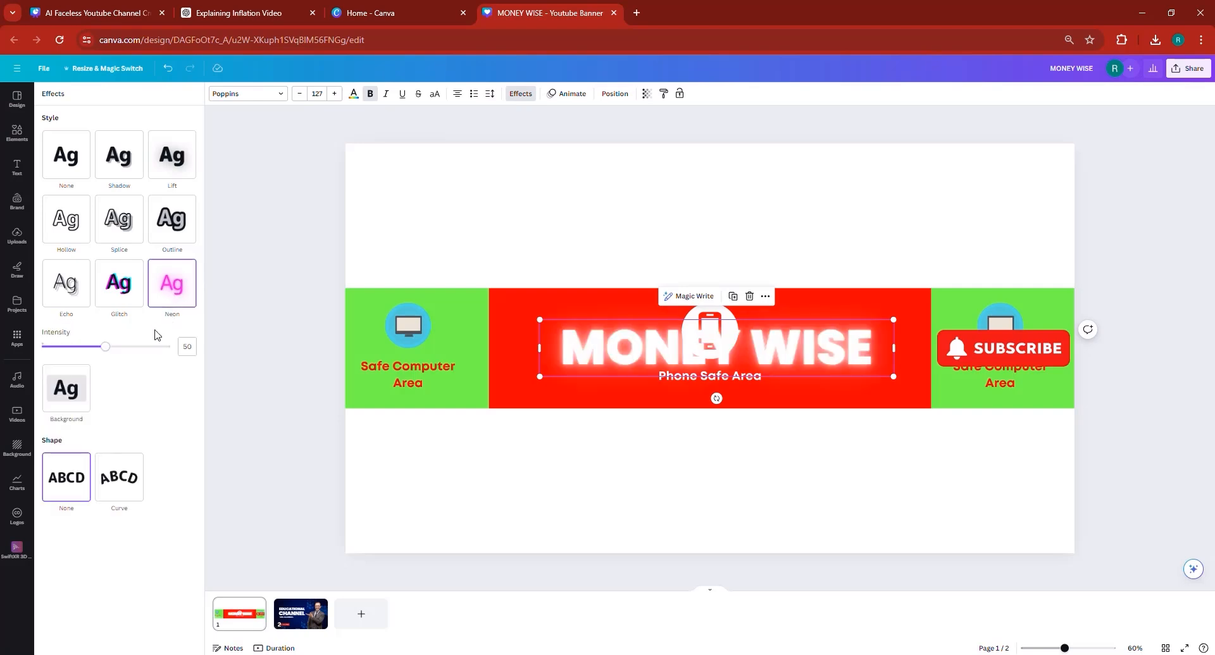
left_click_drag(111, 349, 306, 358)
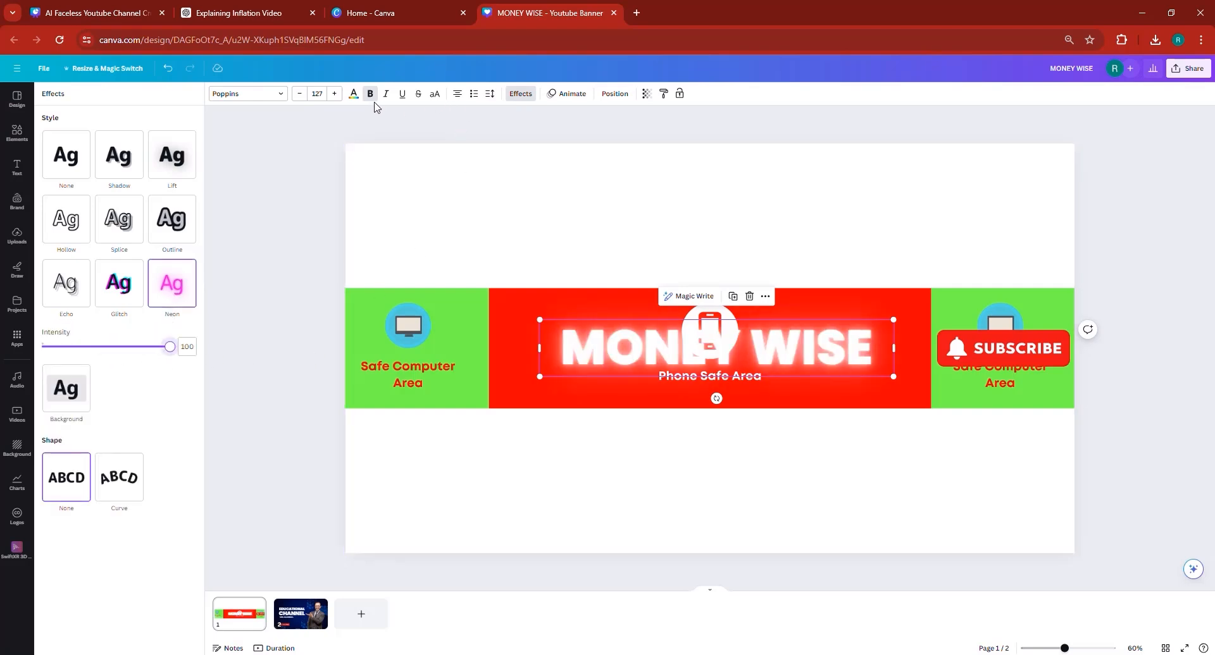
left_click(353, 94)
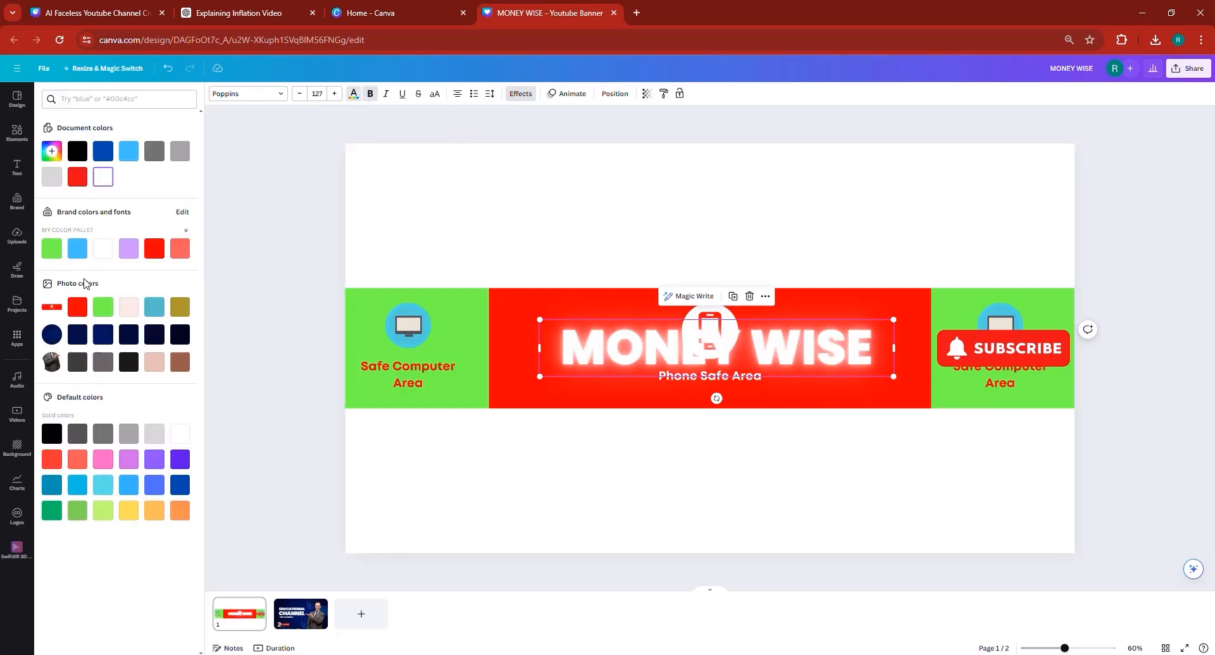
left_click(179, 512)
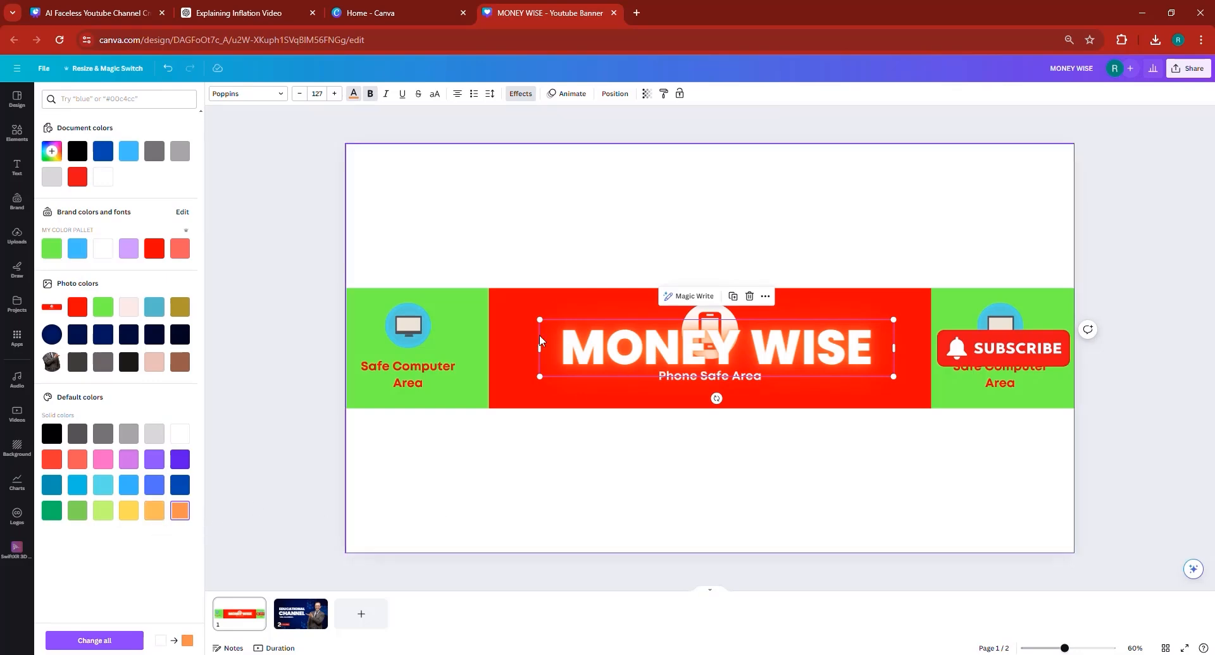
left_click(285, 546)
Step: Return to page 2, search the elements for FINANCE, and look through the photos for a suitable banner image
left_click(304, 612)
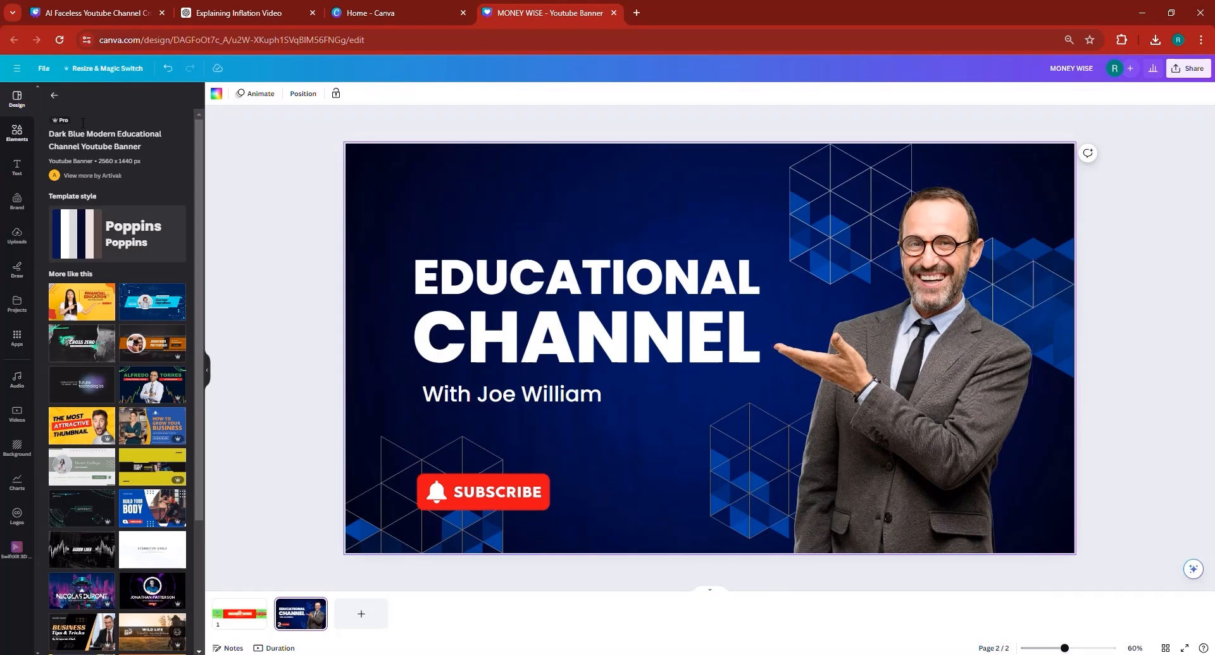
left_click(17, 133)
left_click(125, 98)
type("F")
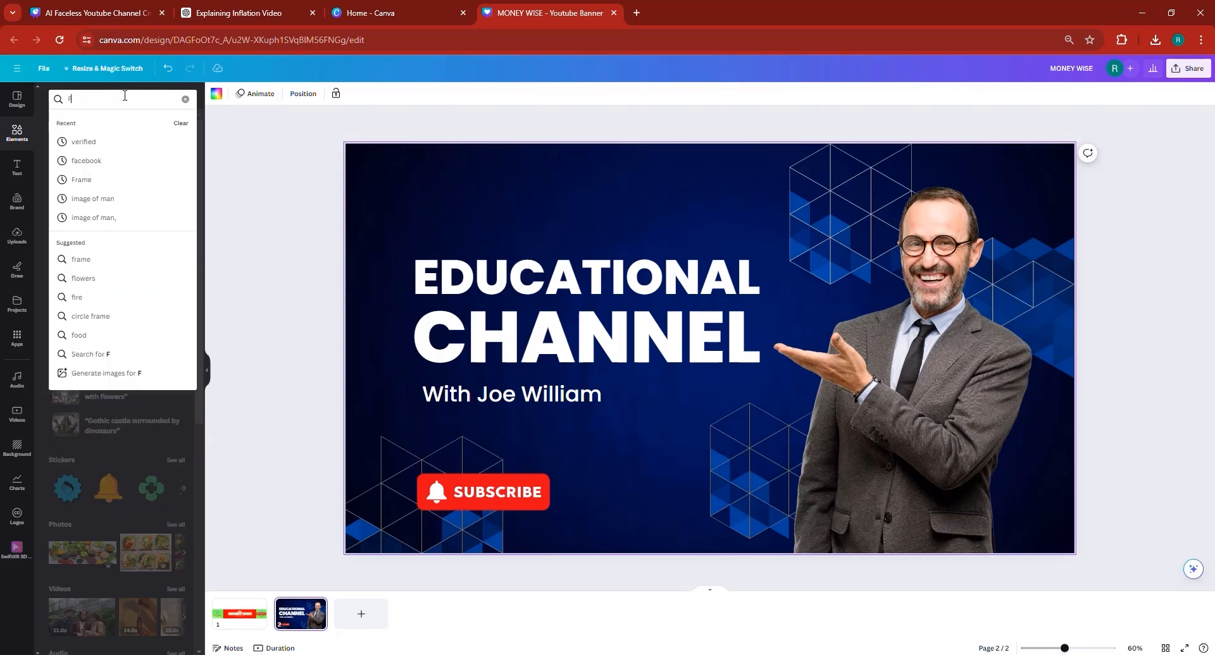
type("INANCE")
key("Return")
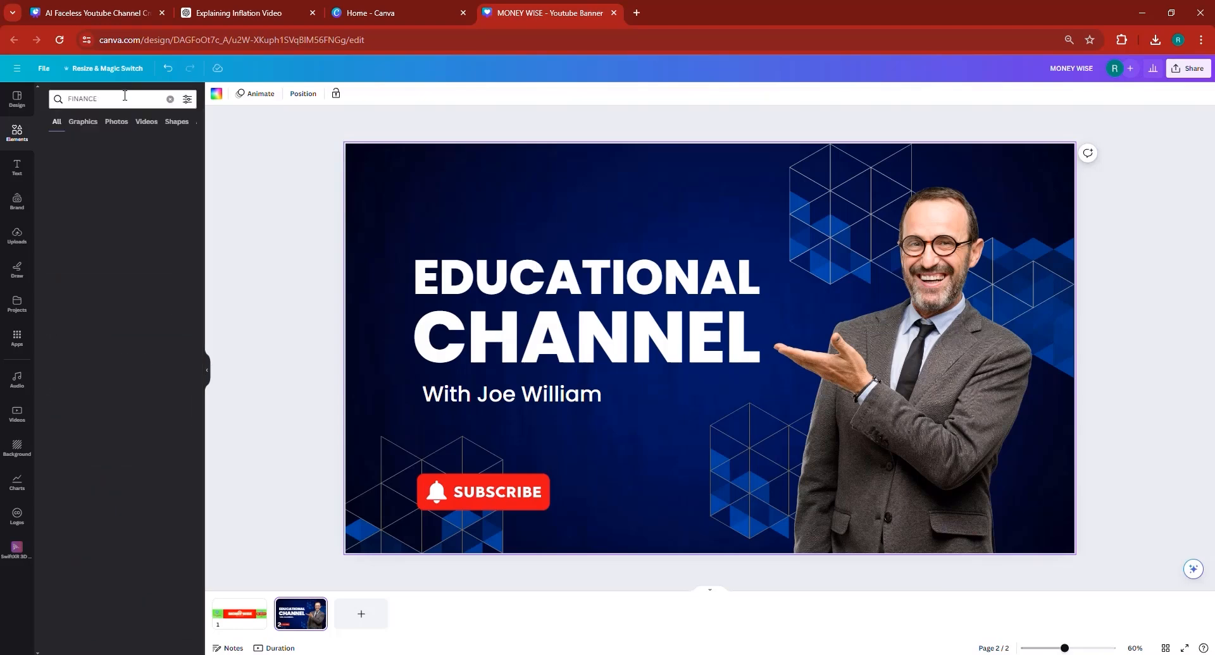
left_click(116, 121)
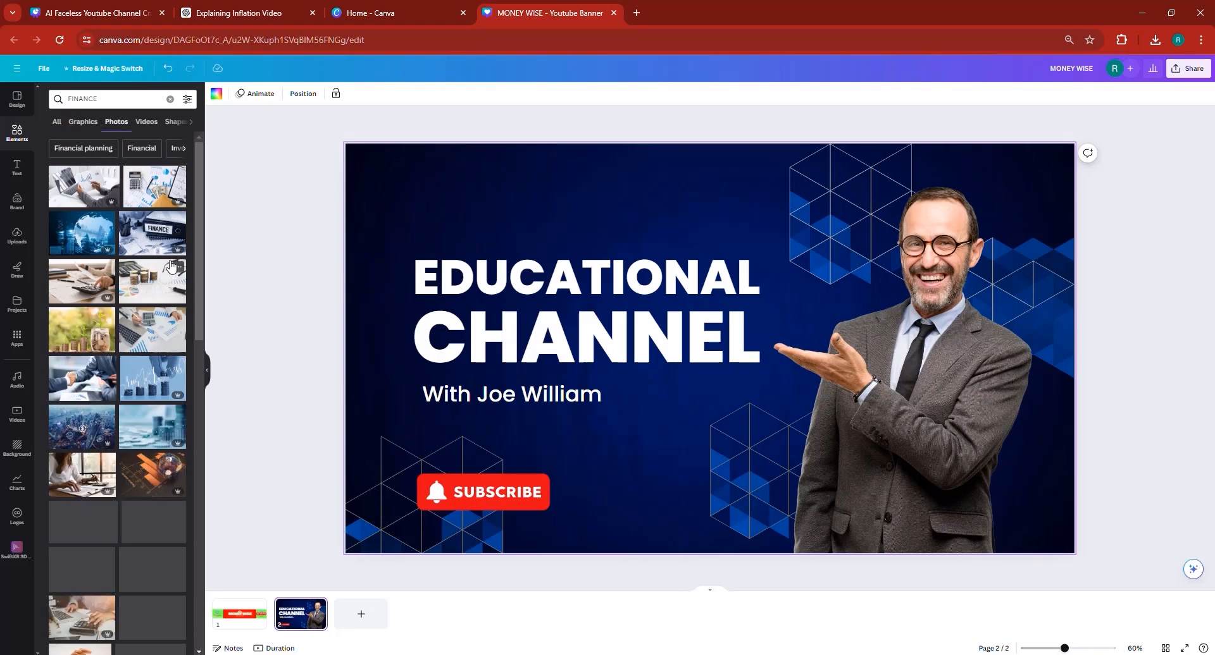
scroll(170, 266, "down", 5)
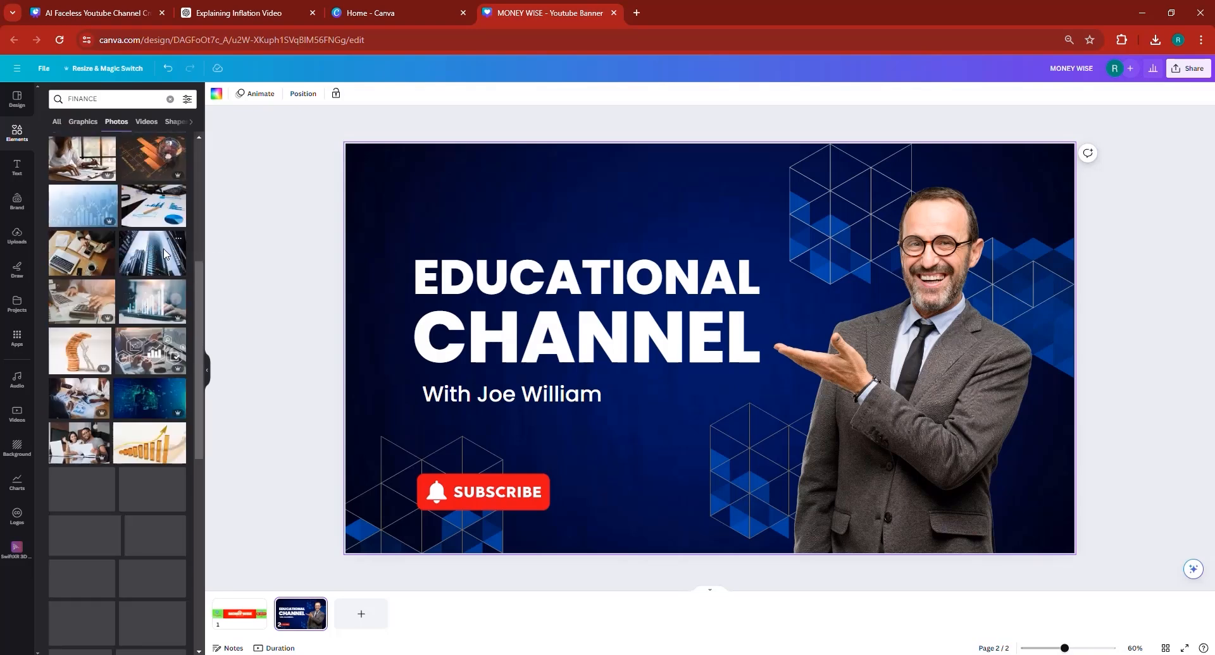
scroll(164, 253, "down", 2)
Step: Search the photos for PRICE INCREASE and look through them for a suitable banner image
left_click(107, 98)
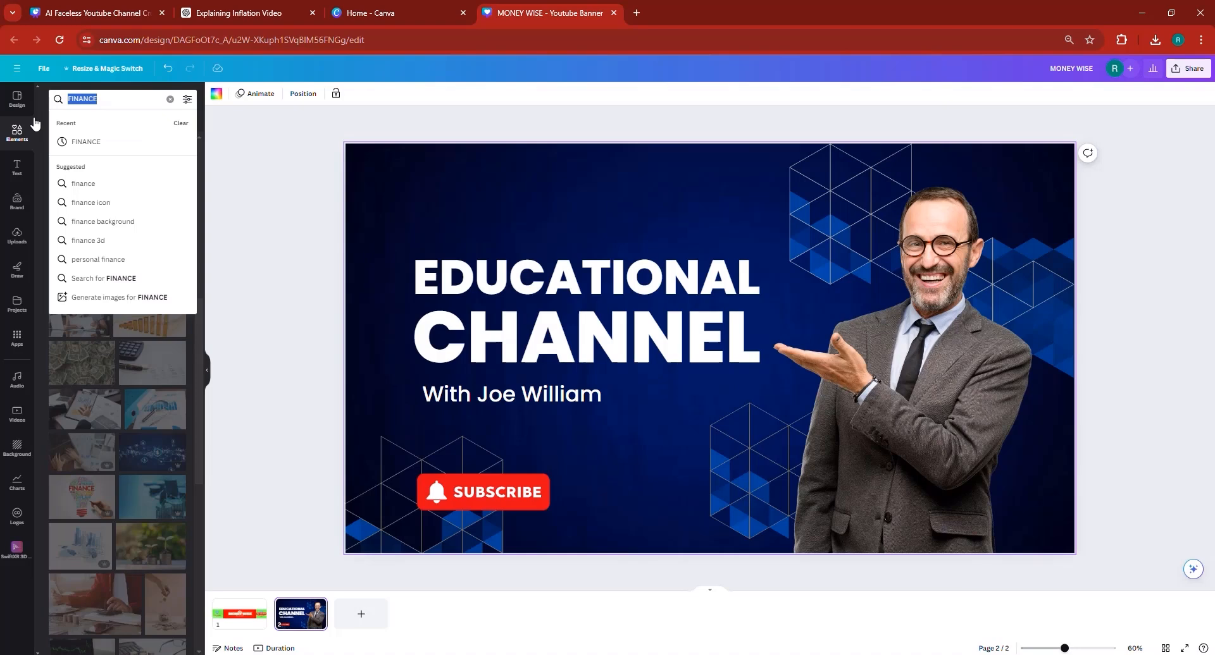
type("PRICE INCREASE")
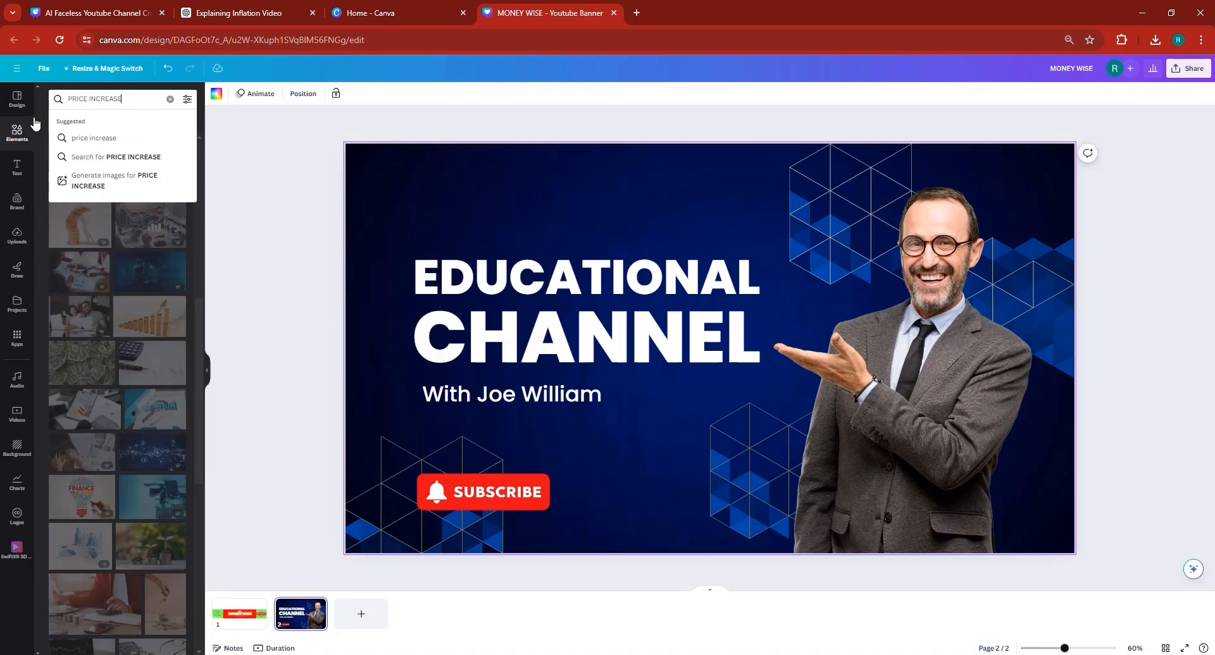
key("Return")
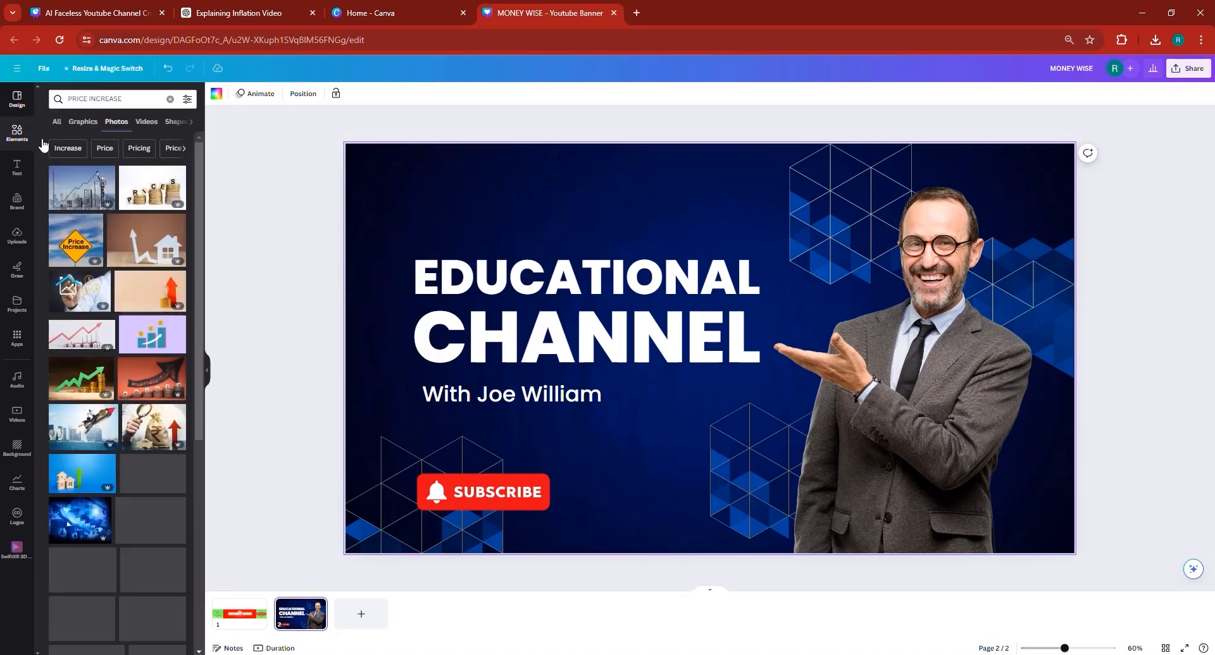
scroll(164, 360, "down", 5)
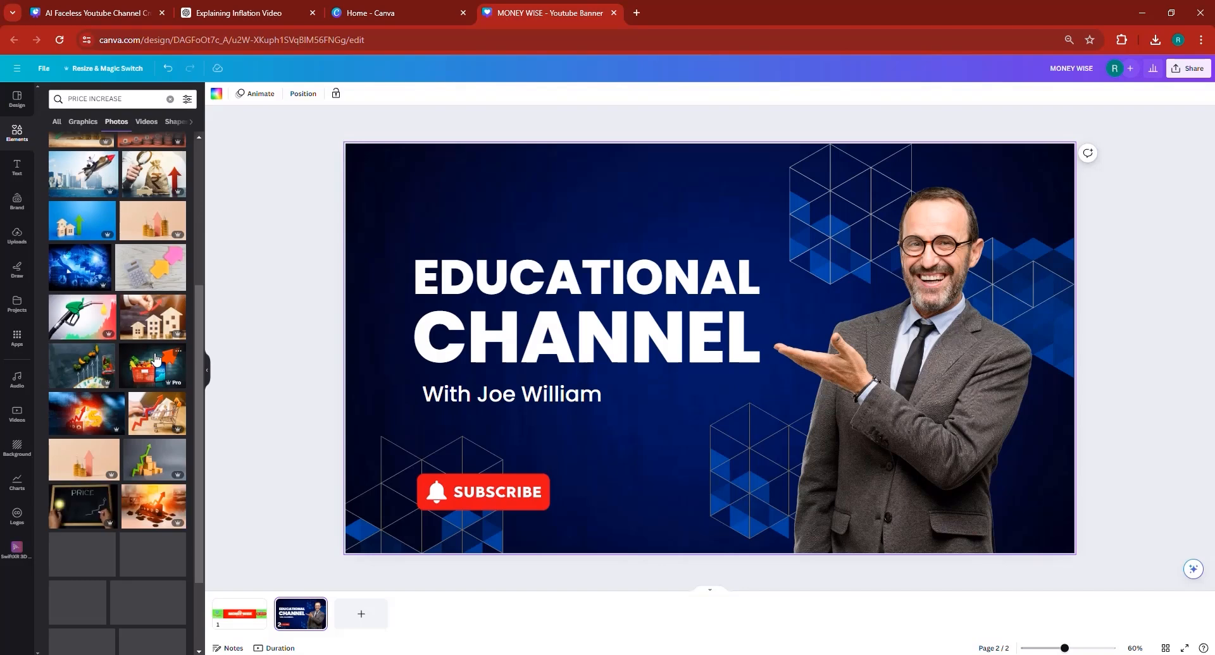
scroll(158, 360, "down", 4)
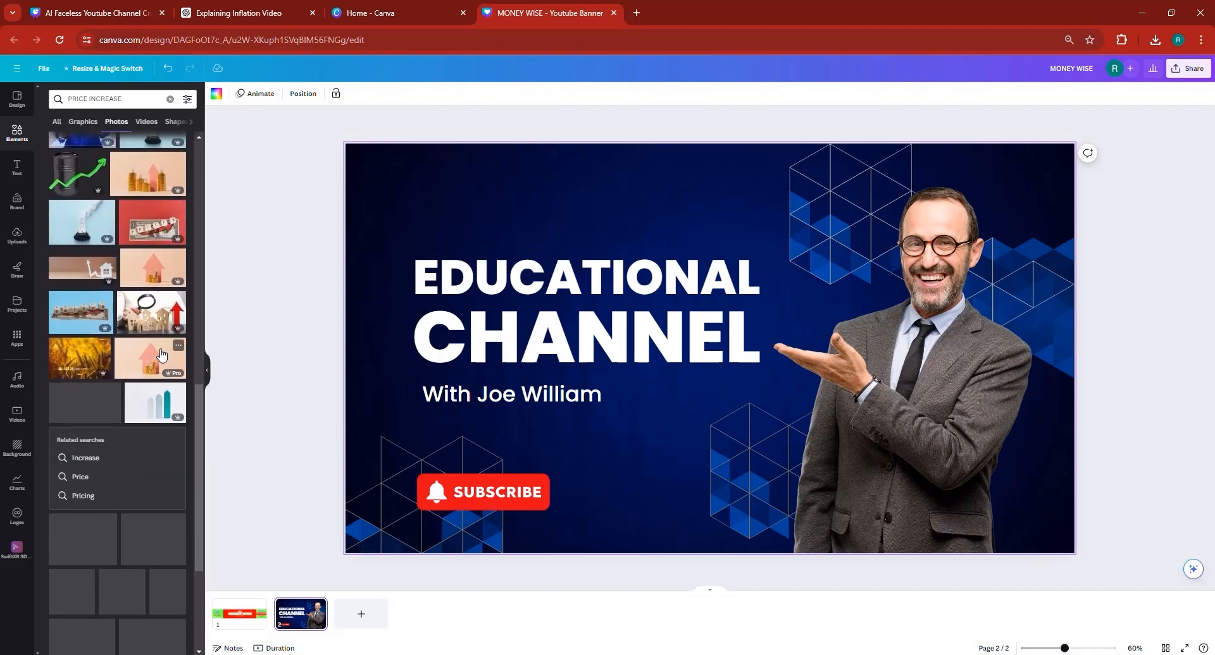
scroll(159, 354, "down", 2)
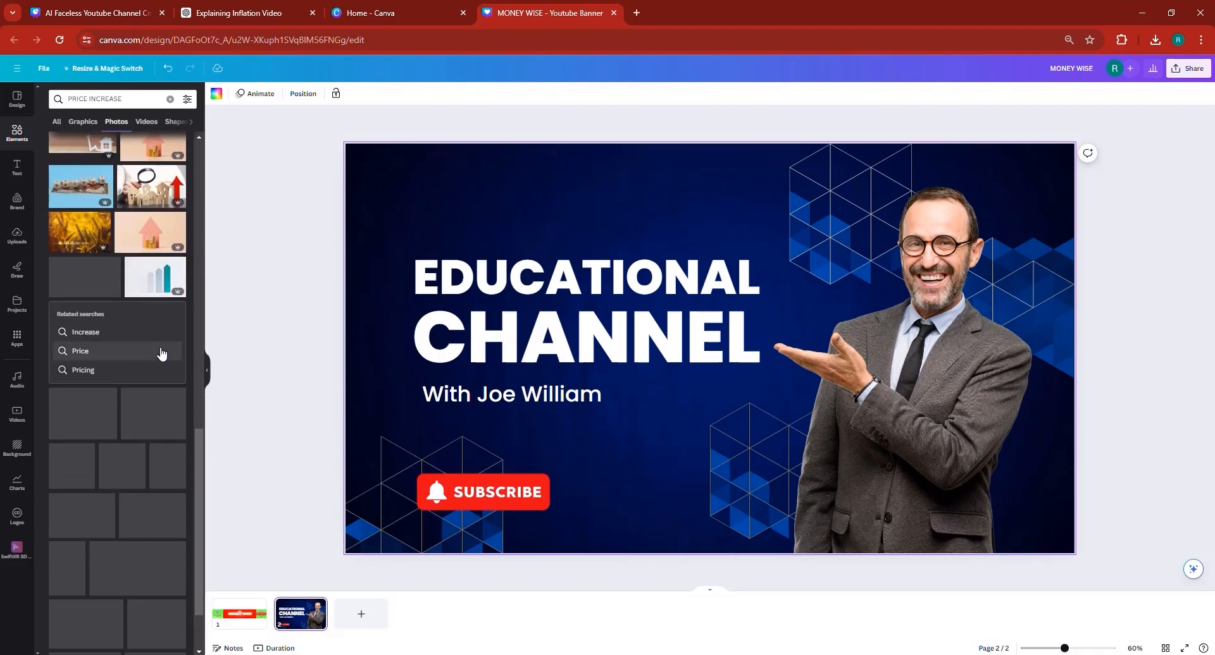
Step: Search the photos for Price and look through them for a suitable banner image
left_click(111, 353)
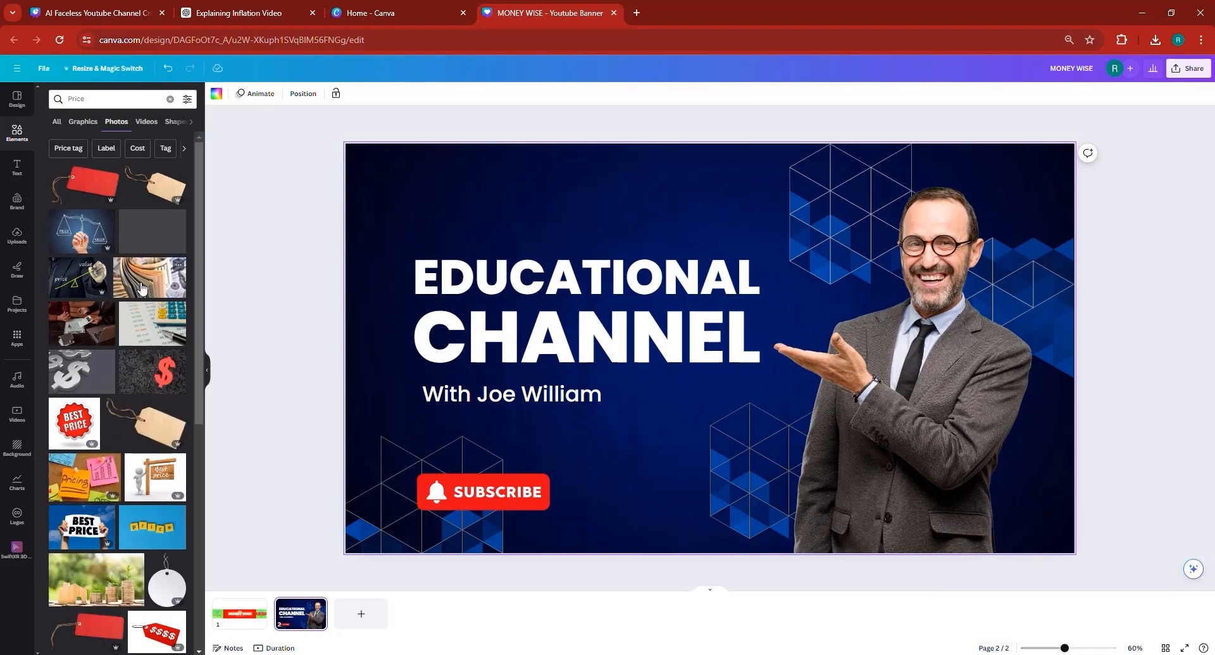
scroll(142, 289, "down", 4)
scroll(143, 290, "down", 3)
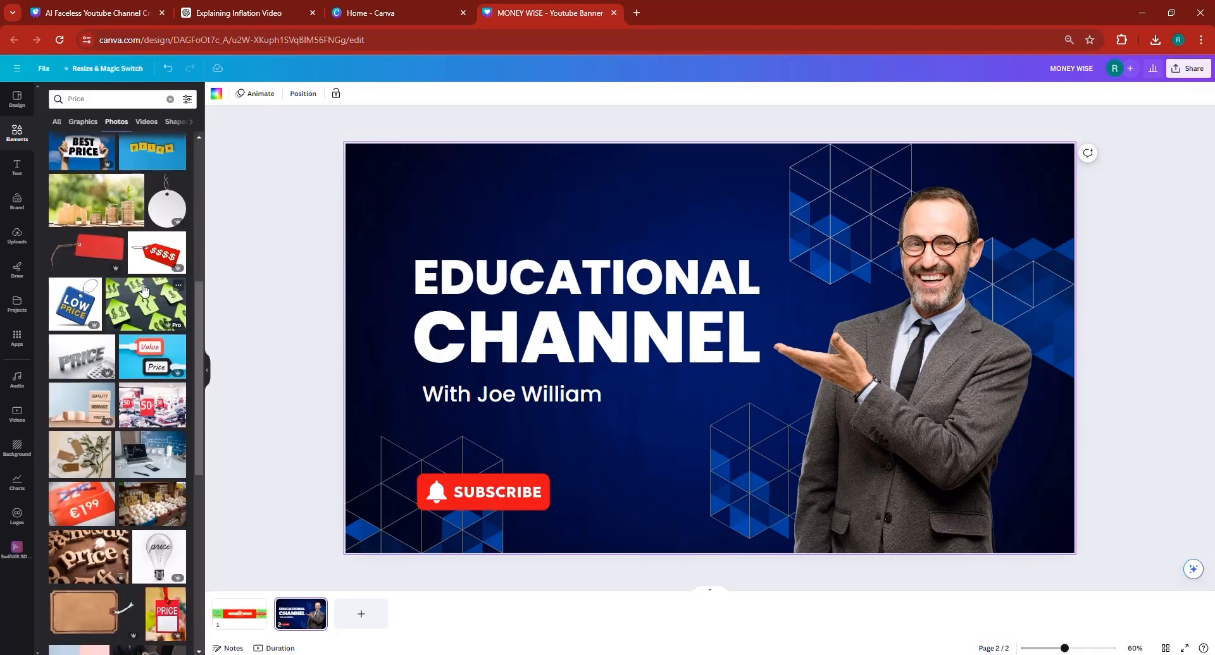
scroll(144, 293, "down", 4)
scroll(145, 293, "down", 3)
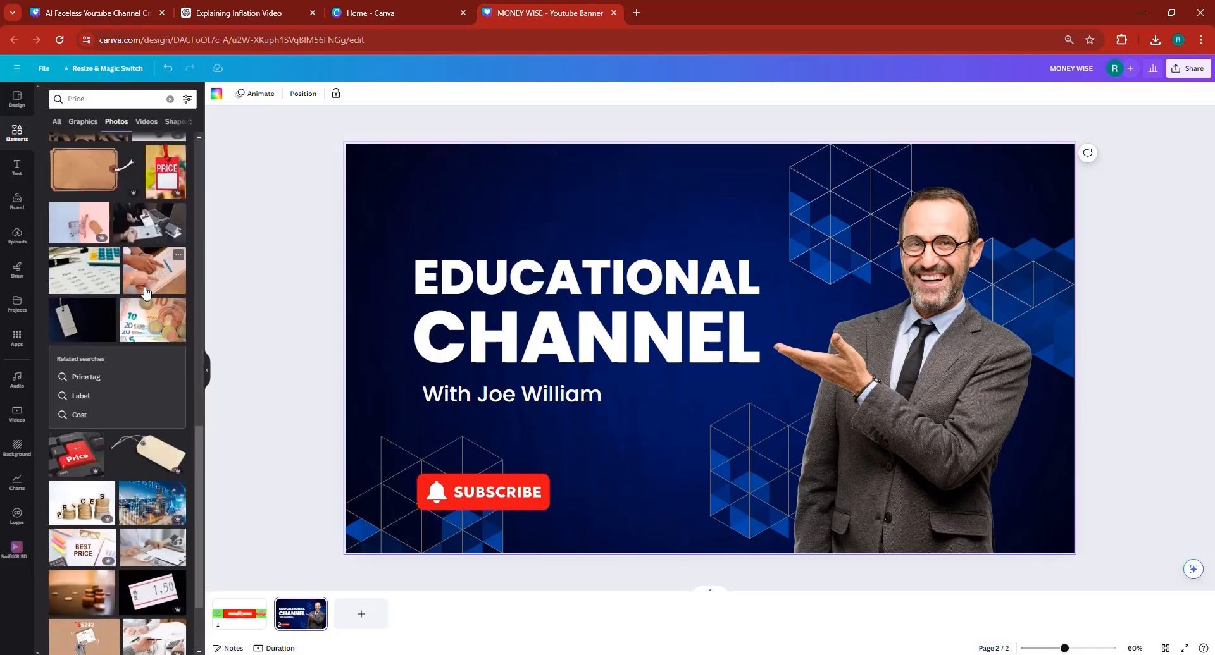
scroll(144, 292, "down", 2)
Step: Search the photos for trading and add the dark photo with the red and green candlestick chart to page 1
left_click_drag(105, 100, 23, 116)
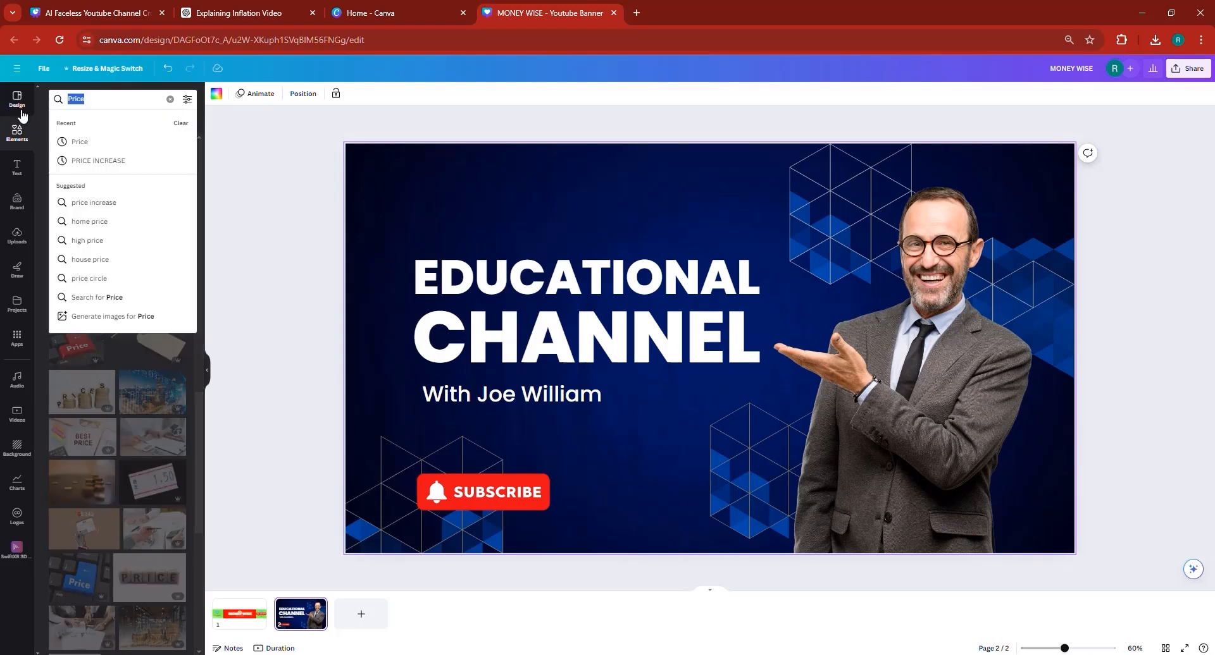
type("T")
key("BackSpace")
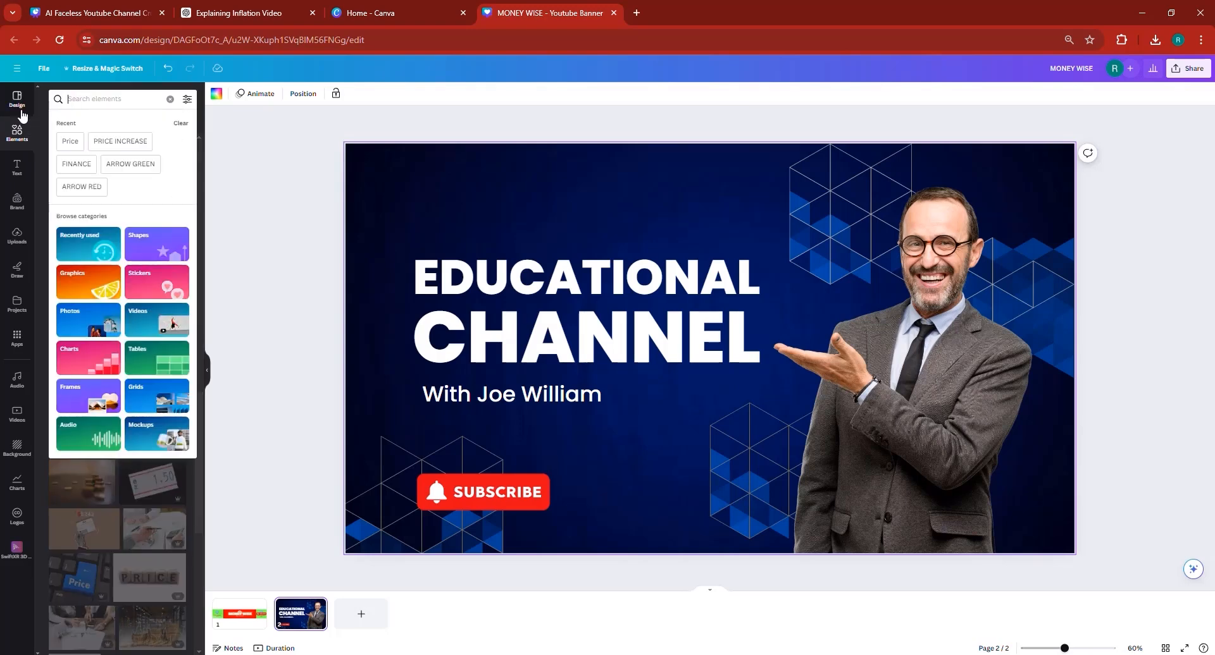
type("trading")
key("Return")
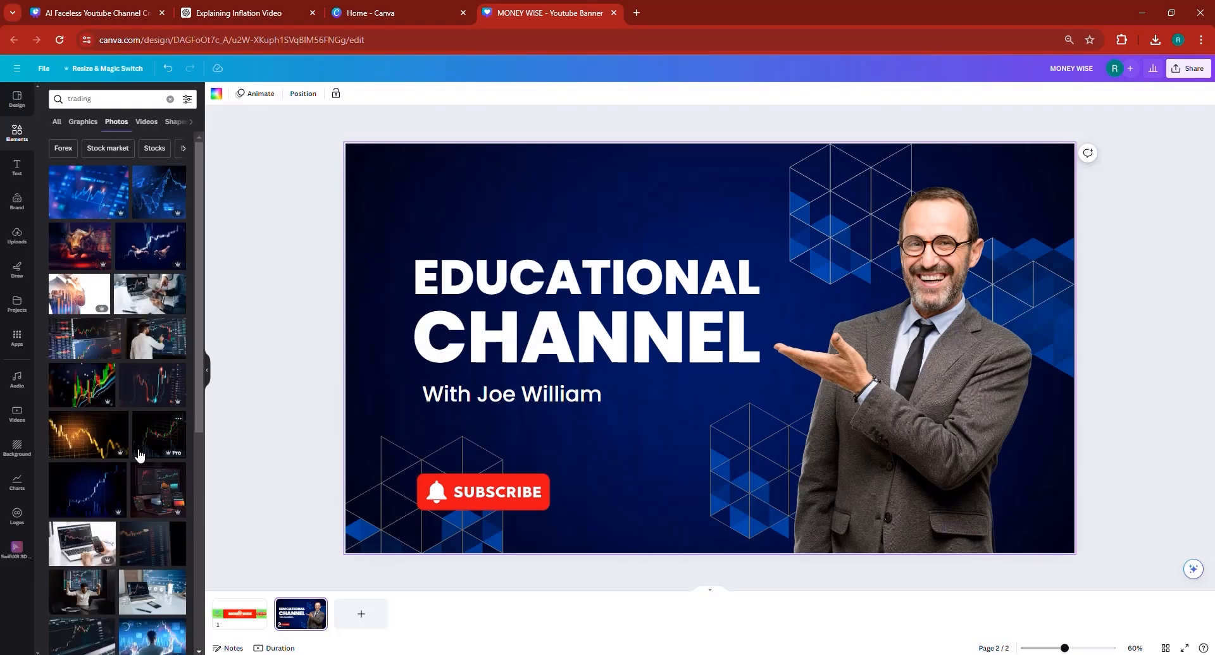
scroll(152, 437, "down", 4)
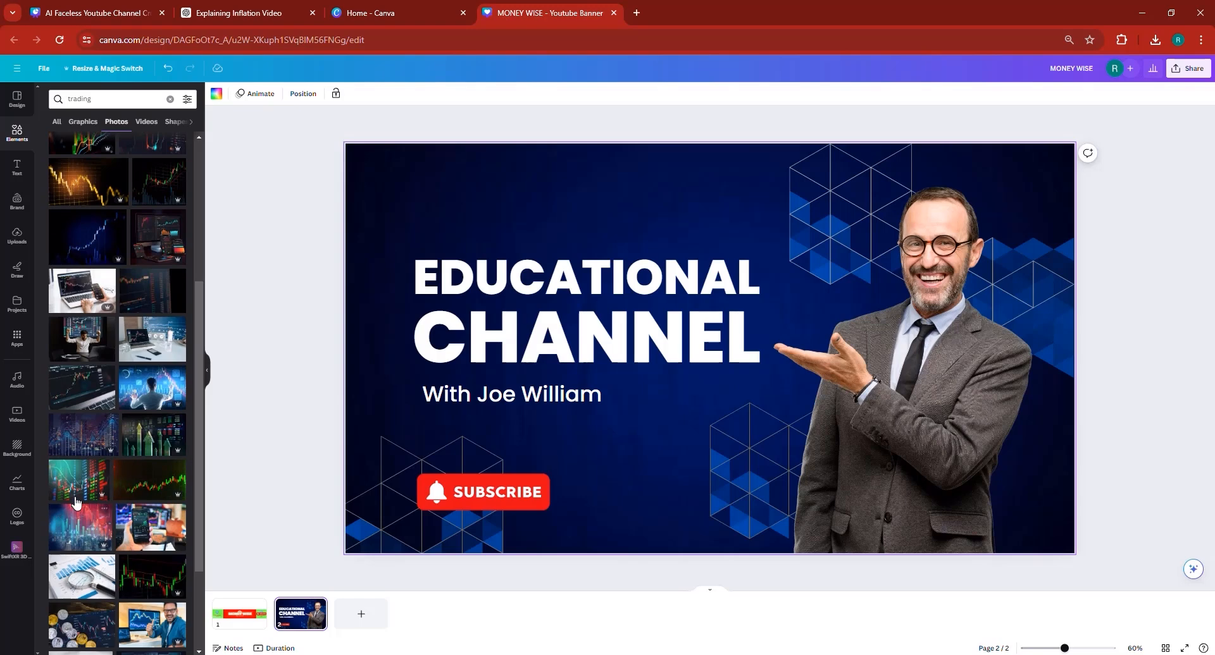
left_click(241, 617)
left_click(149, 489)
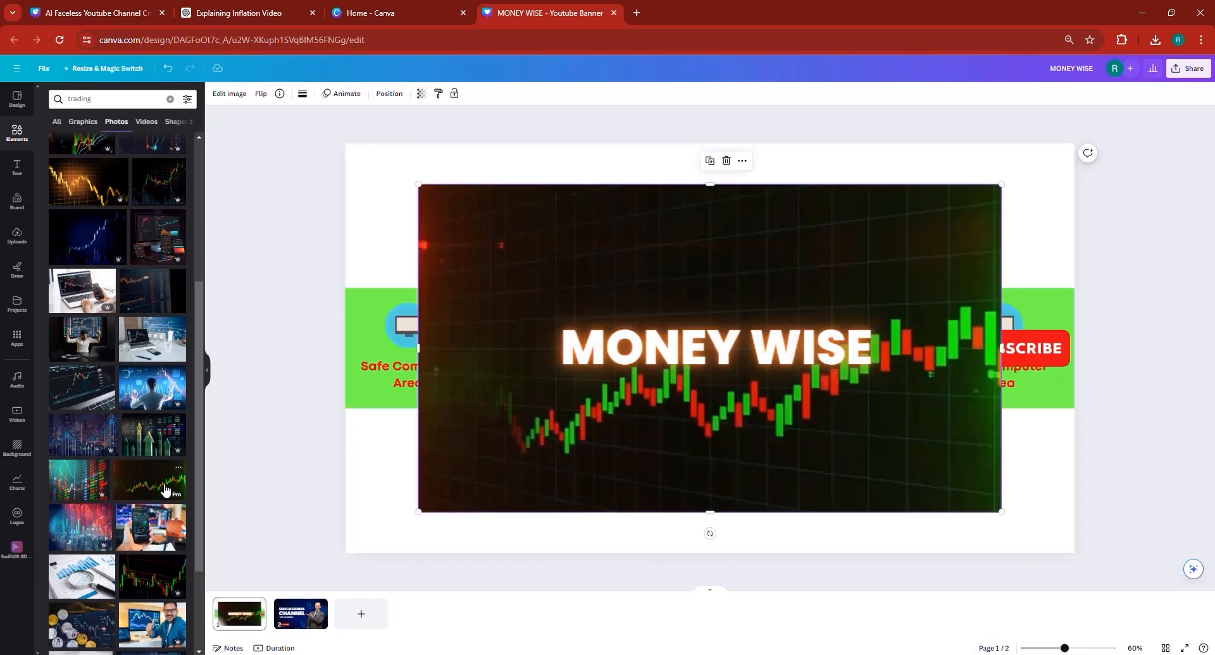
left_click_drag(551, 445, 520, 415)
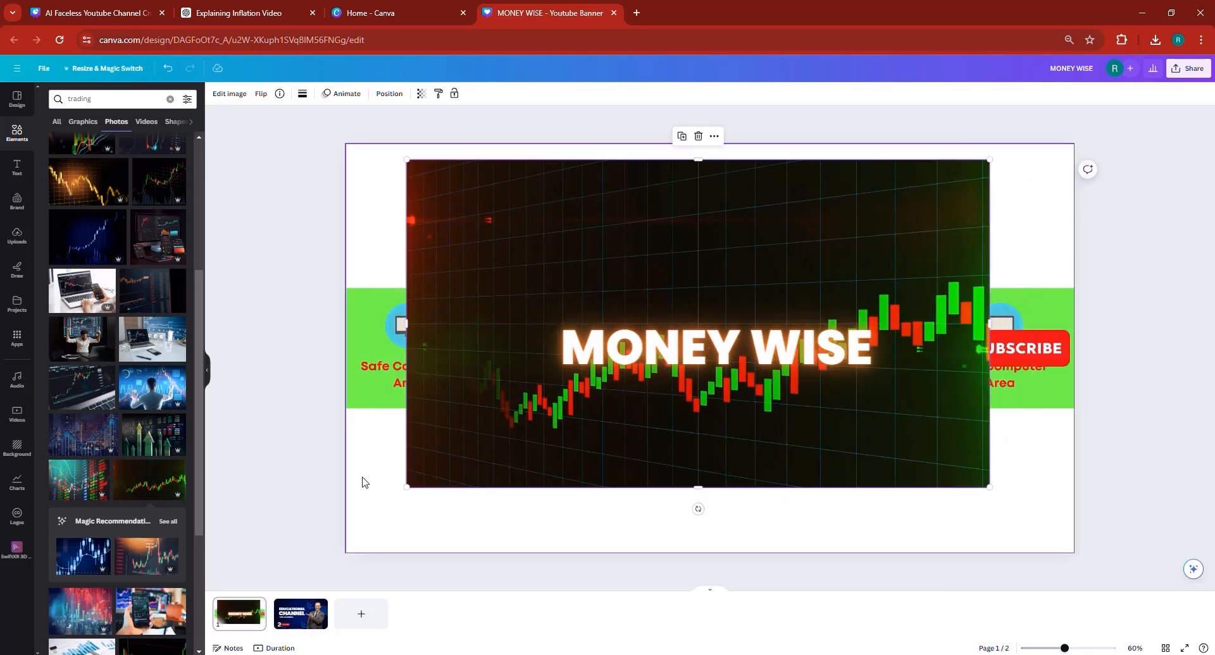
Step: Unlock the safe-area template, shorten it from its lower edge to expose the page, and set the page background to black (#000000)
left_click(365, 445)
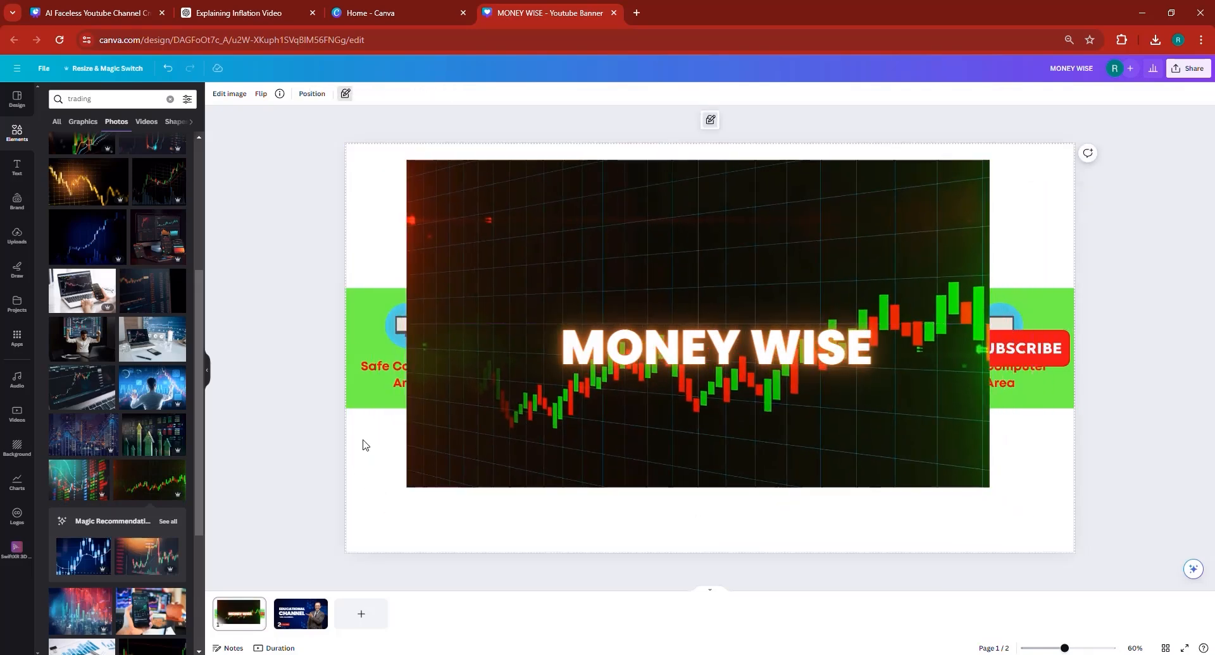
left_click(345, 96)
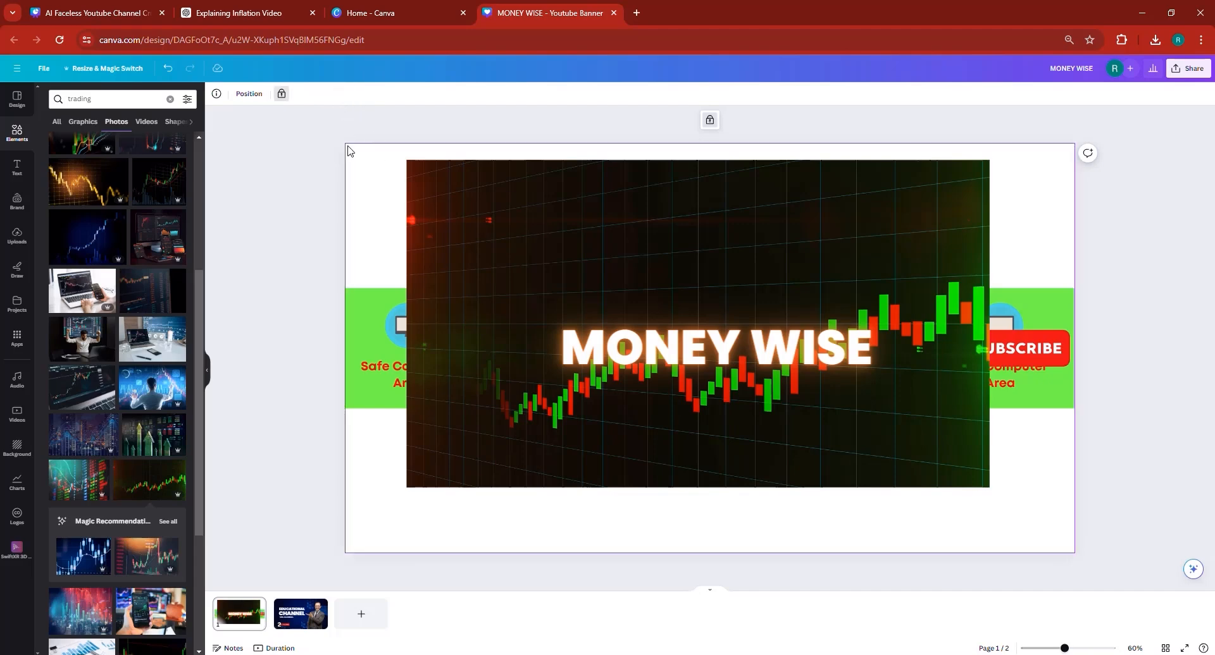
left_click(282, 95)
left_click_drag(707, 552, 708, 502)
left_click(439, 535)
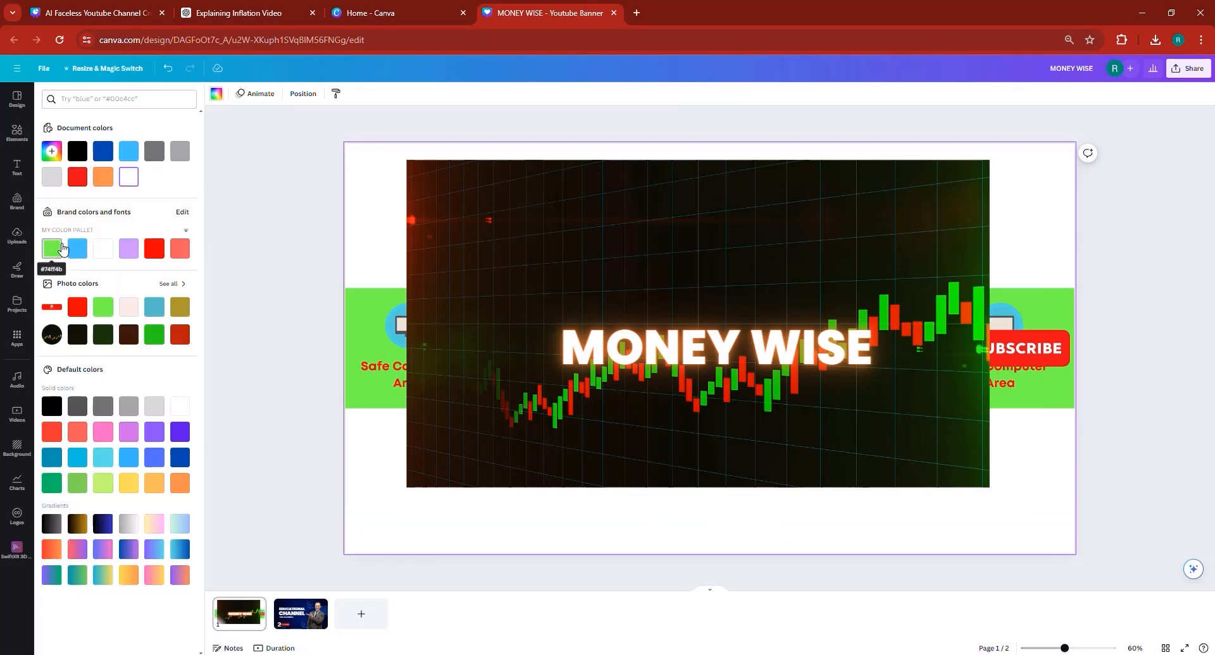
left_click(55, 155)
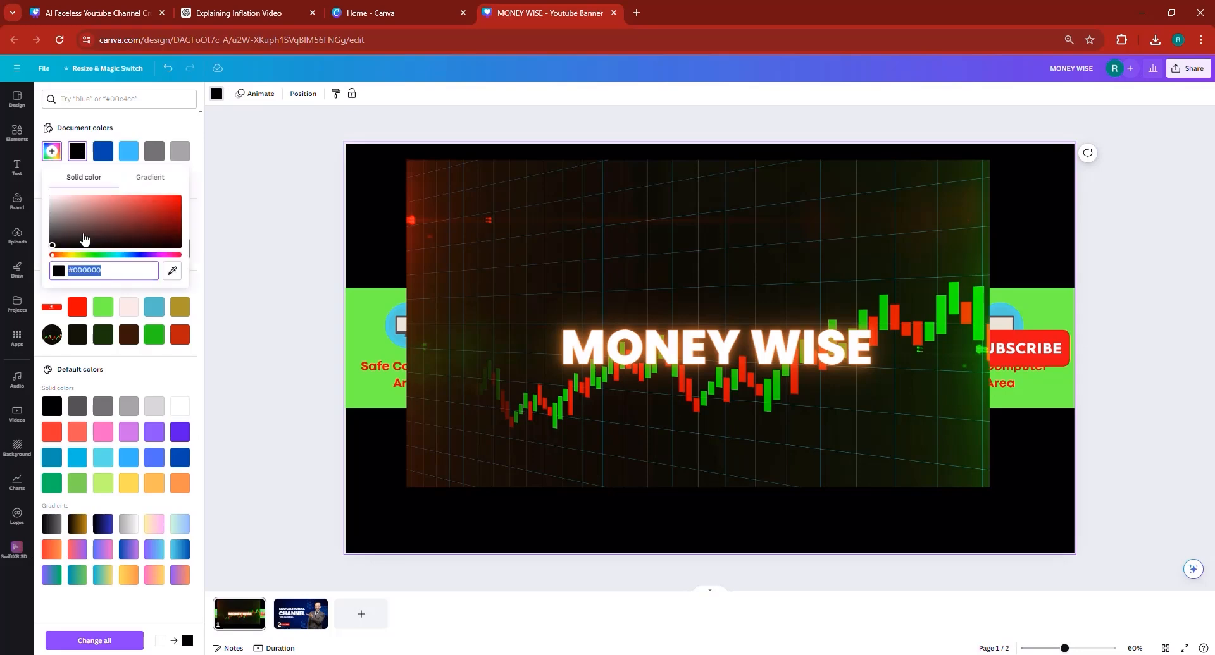
Step: Set the candlestick chart photo's transparency to 65
left_click(556, 234)
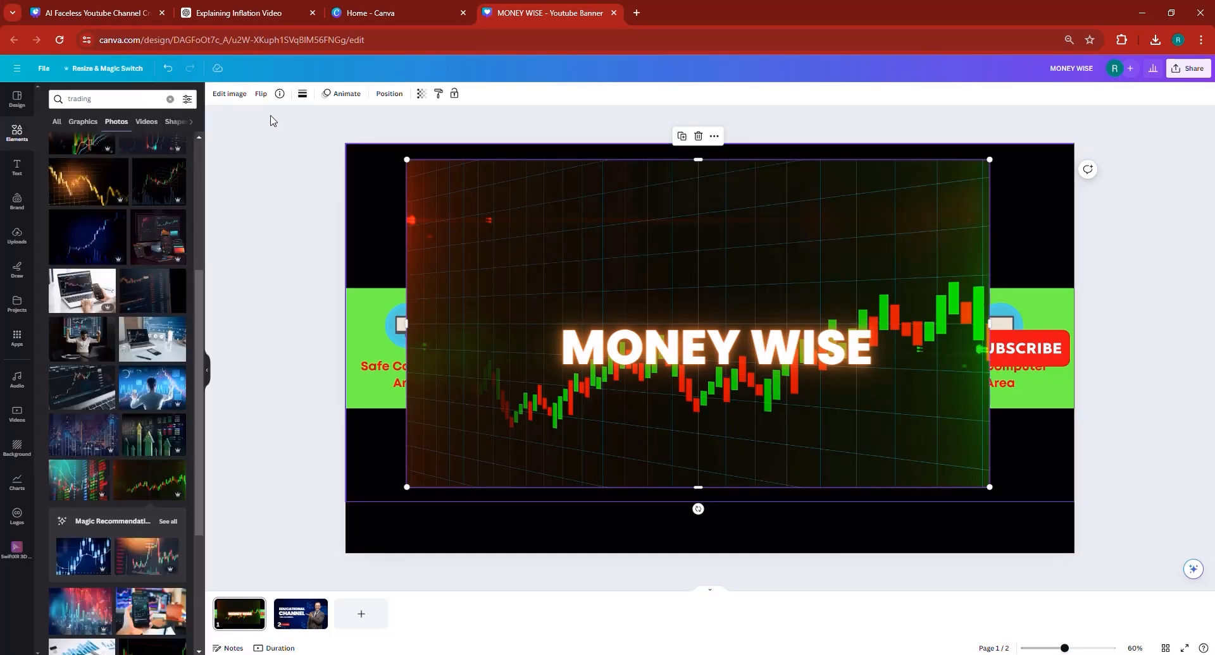
left_click(420, 94)
left_click_drag(396, 134, 374, 139)
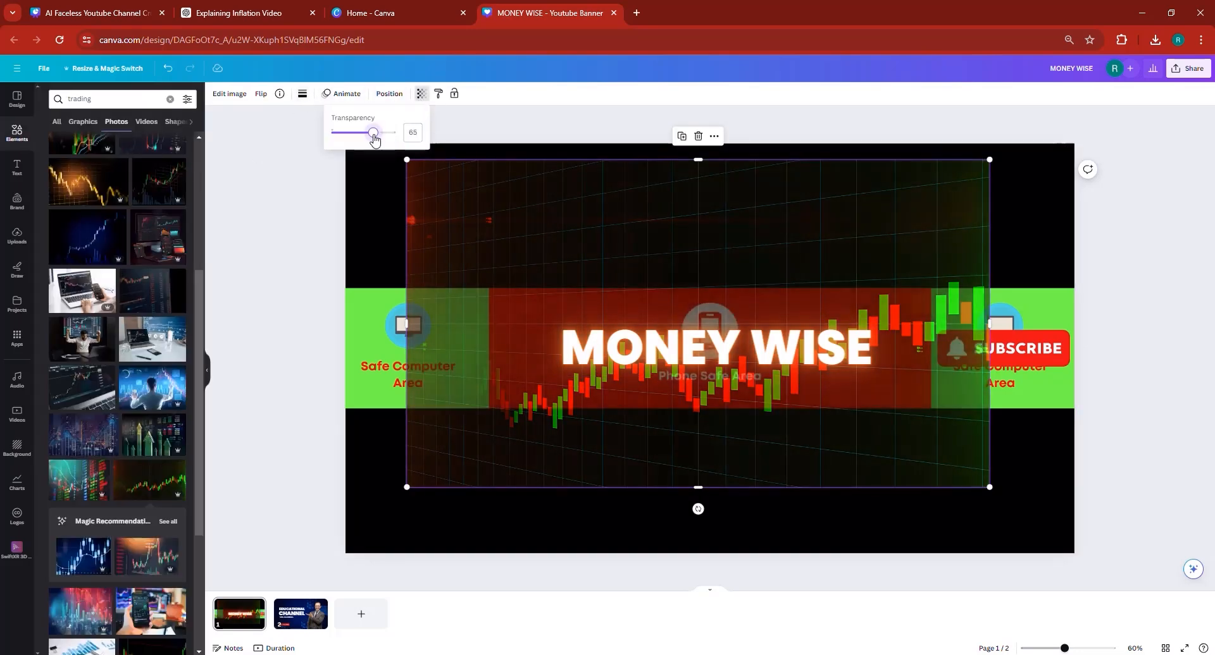
Step: Align the candlestick chart photo with the page's upper-left corner and enlarge it to cover the whole page
left_click_drag(512, 228, 471, 211)
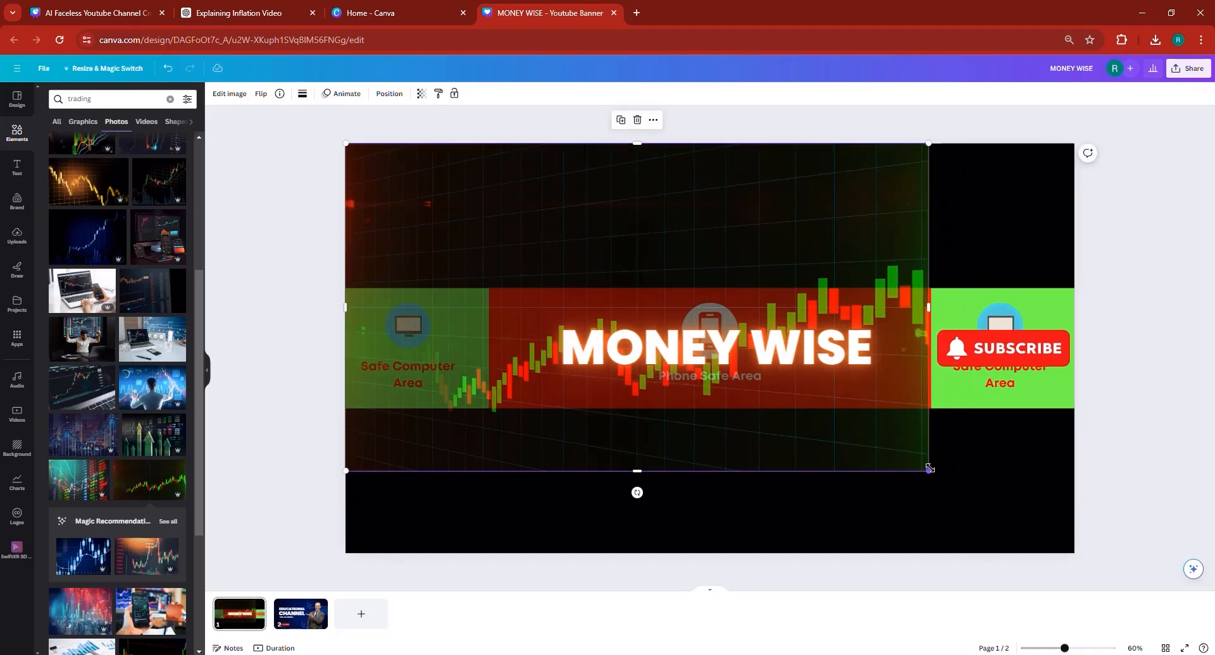
left_click_drag(928, 470, 1078, 555)
left_click_drag(972, 521, 967, 512)
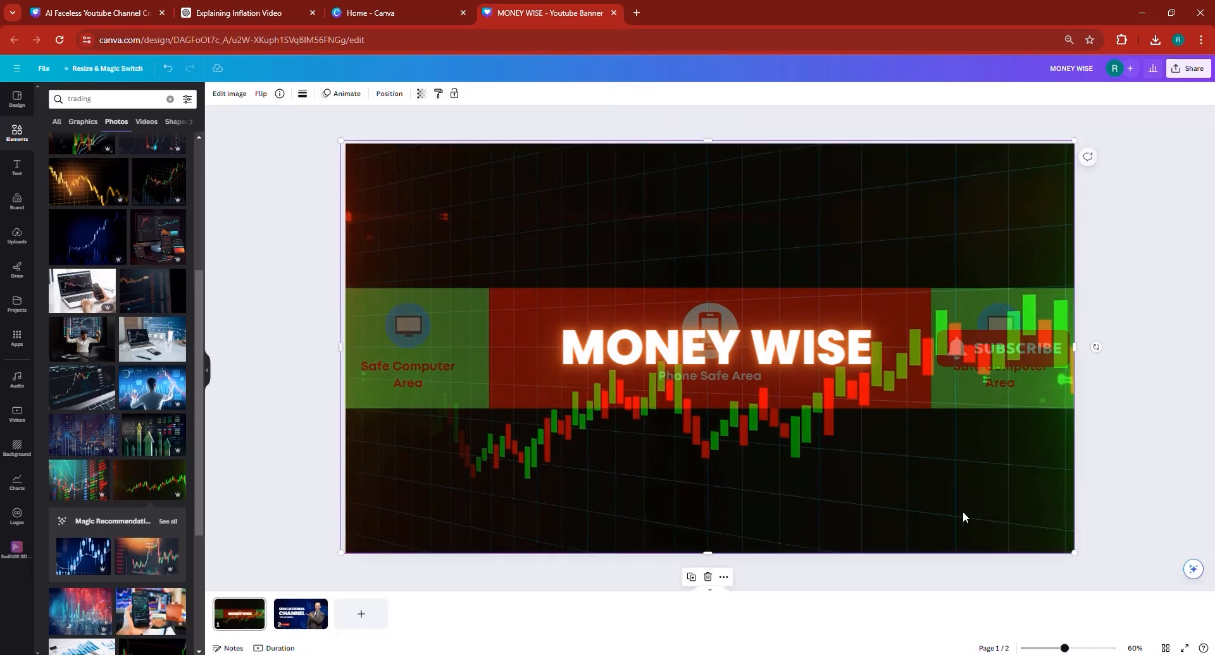
Step: Send the chart photo behind the safe-area template and Subscribe button, and stretch the template back to the full 2560 × 1440 px page
left_click(388, 93)
left_click(138, 121)
left_click(138, 121)
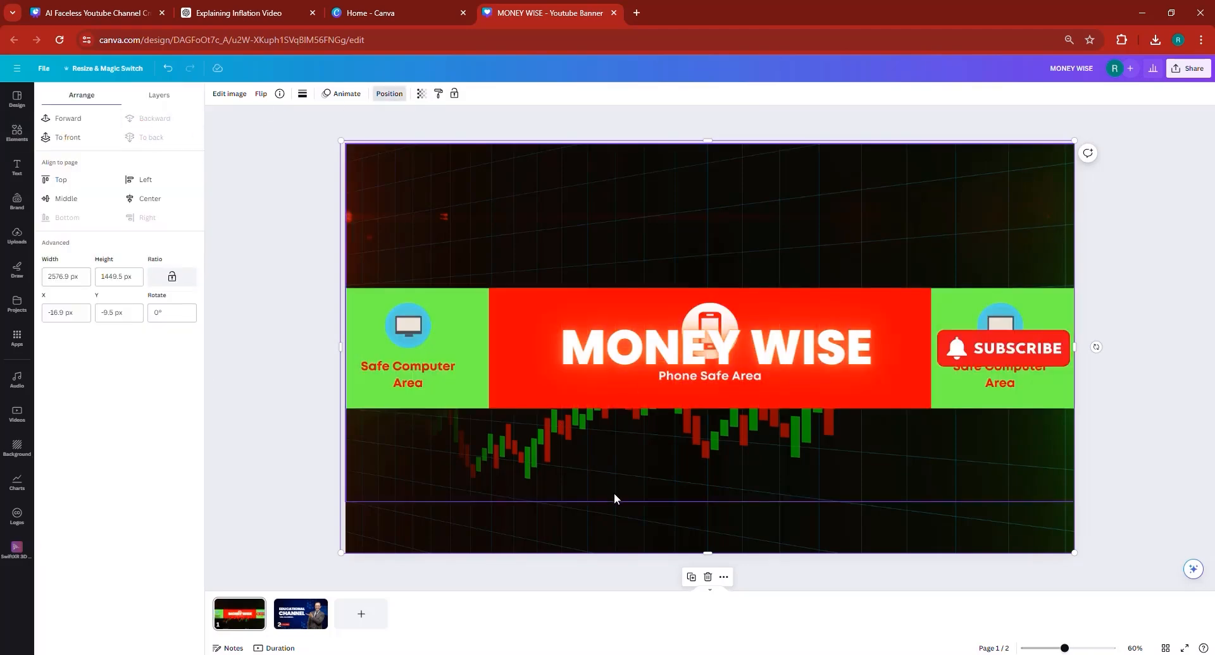
left_click(699, 501)
left_click_drag(710, 504, 720, 554)
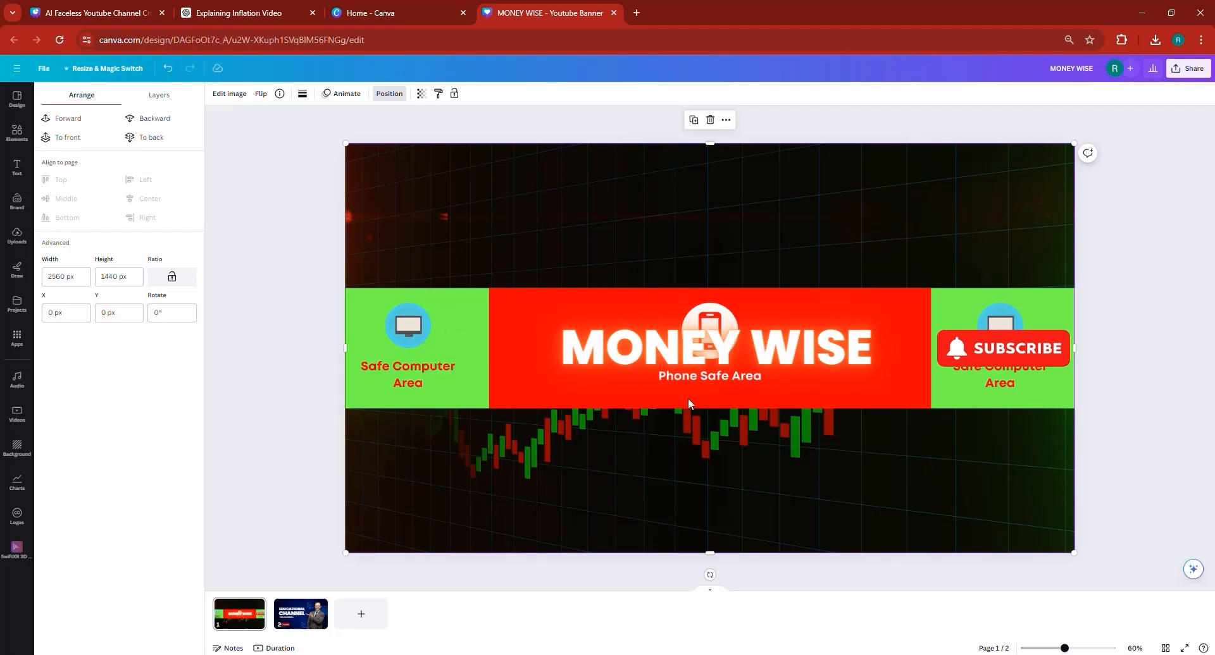
Step: Copy the subtitle below the EDUCATIONAL CHANNEL heading on page 2 and paste it onto page 1
left_click(295, 621)
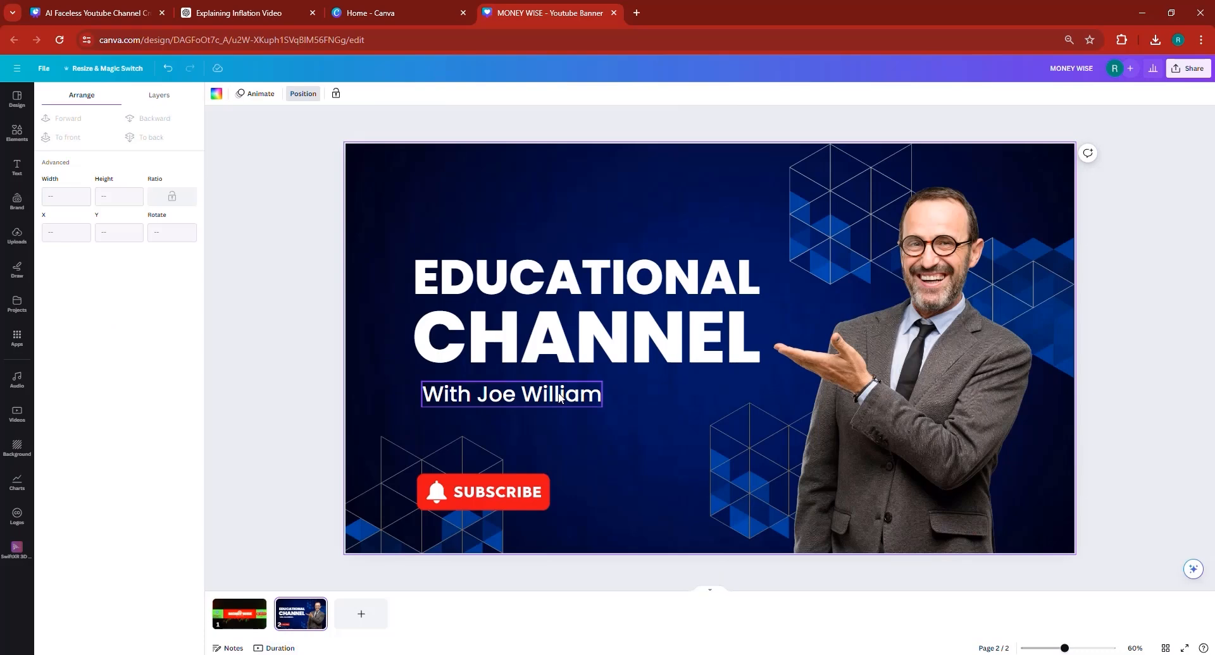
right_click(558, 394)
left_click(581, 391)
left_click(228, 620)
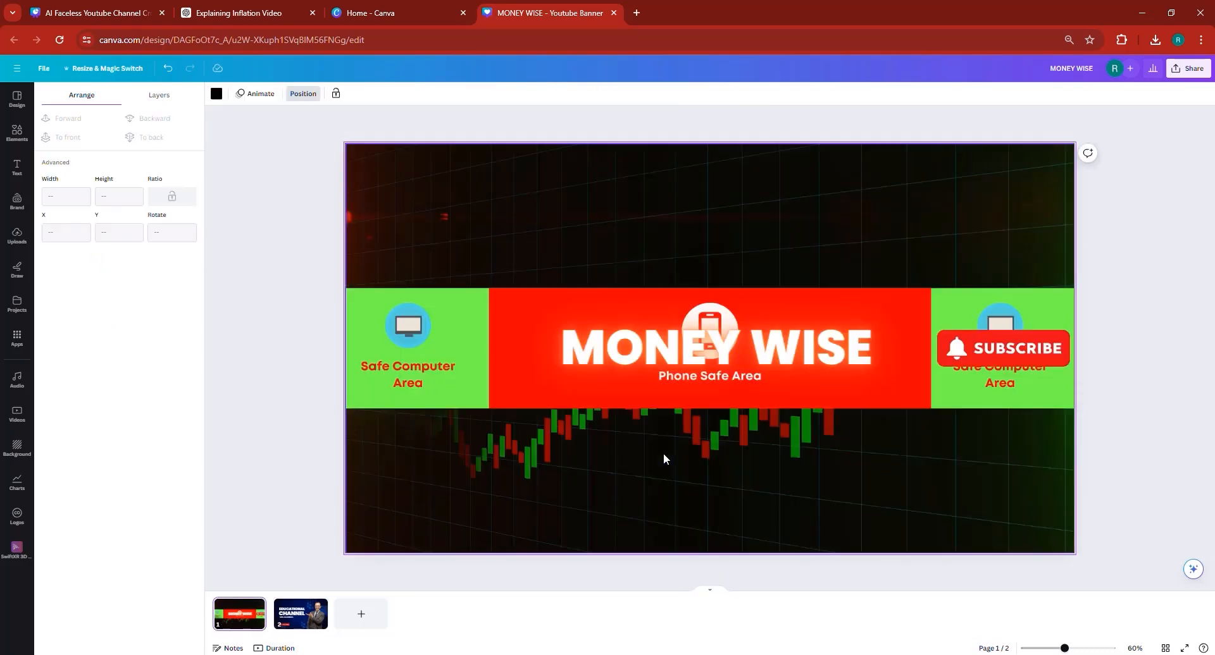
key("ctrl+v")
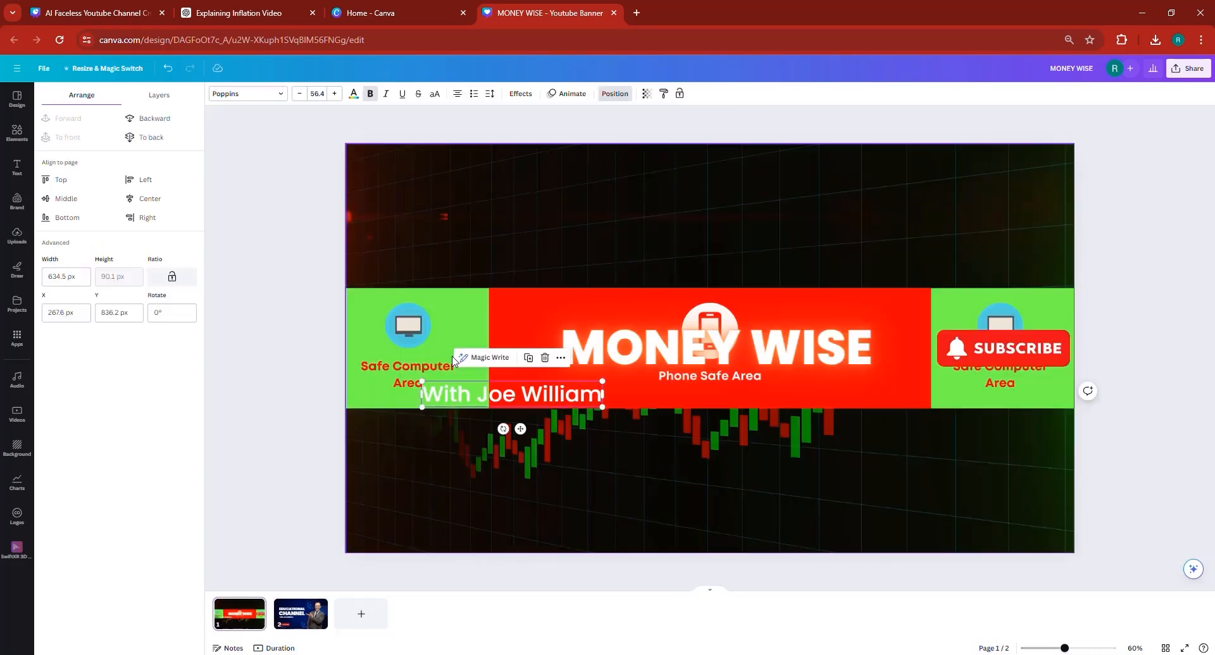
Step: Change the pasted subtitle's text to Videos Every Day and place it beneath the MONEY WISE heading
double_click(480, 393)
left_click(481, 393, "shift")
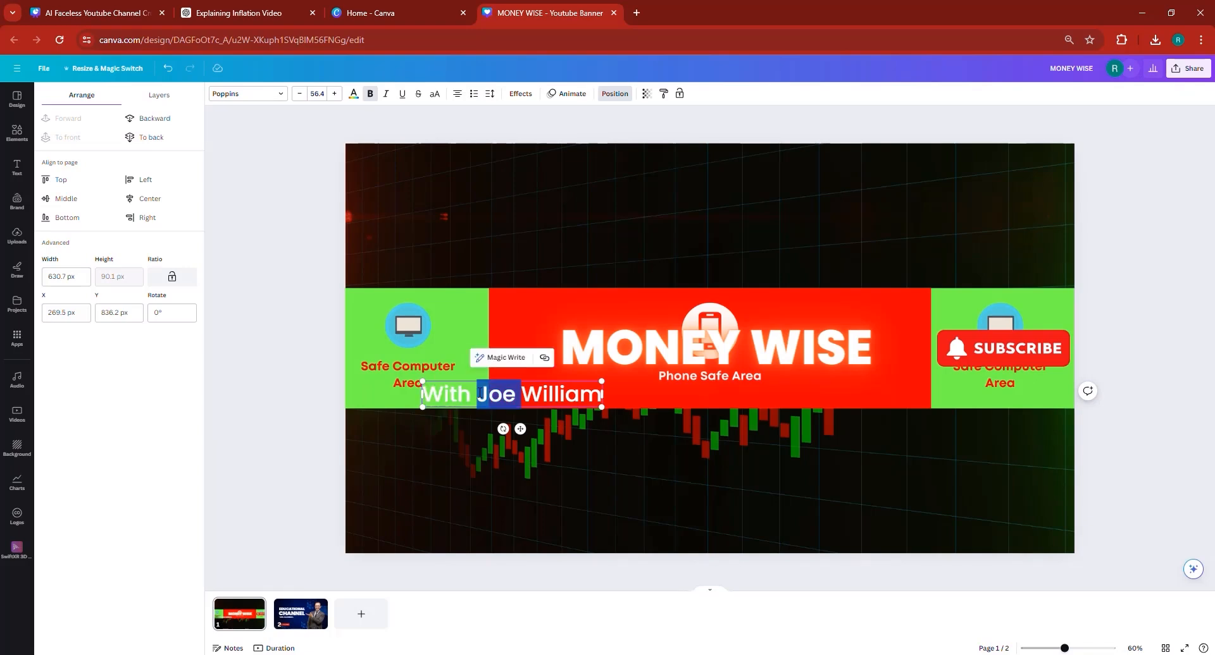
triple_click(479, 393)
type("Videos")
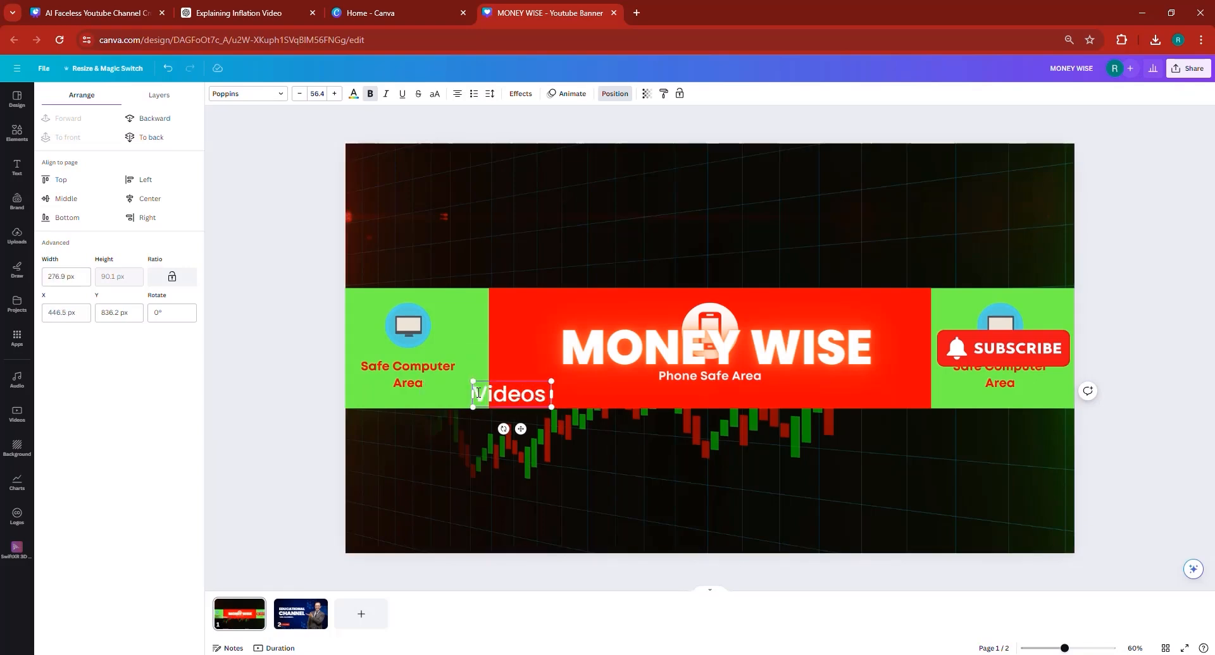
type(" Every Day")
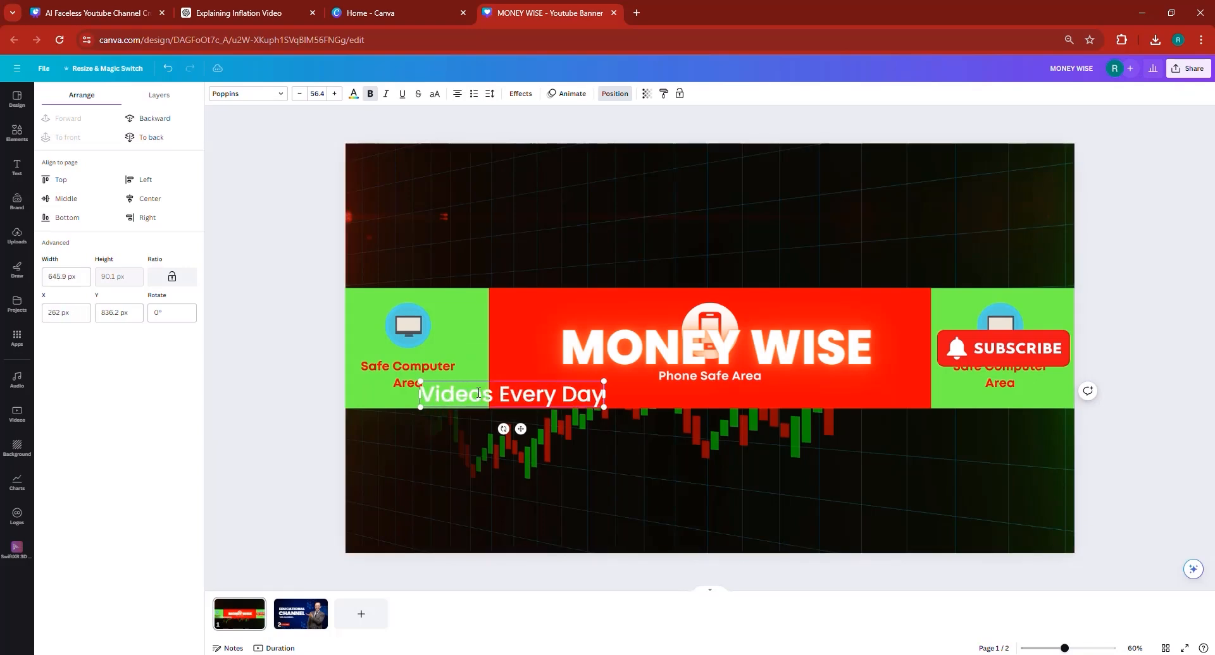
left_click(612, 433)
left_click_drag(555, 399, 732, 391)
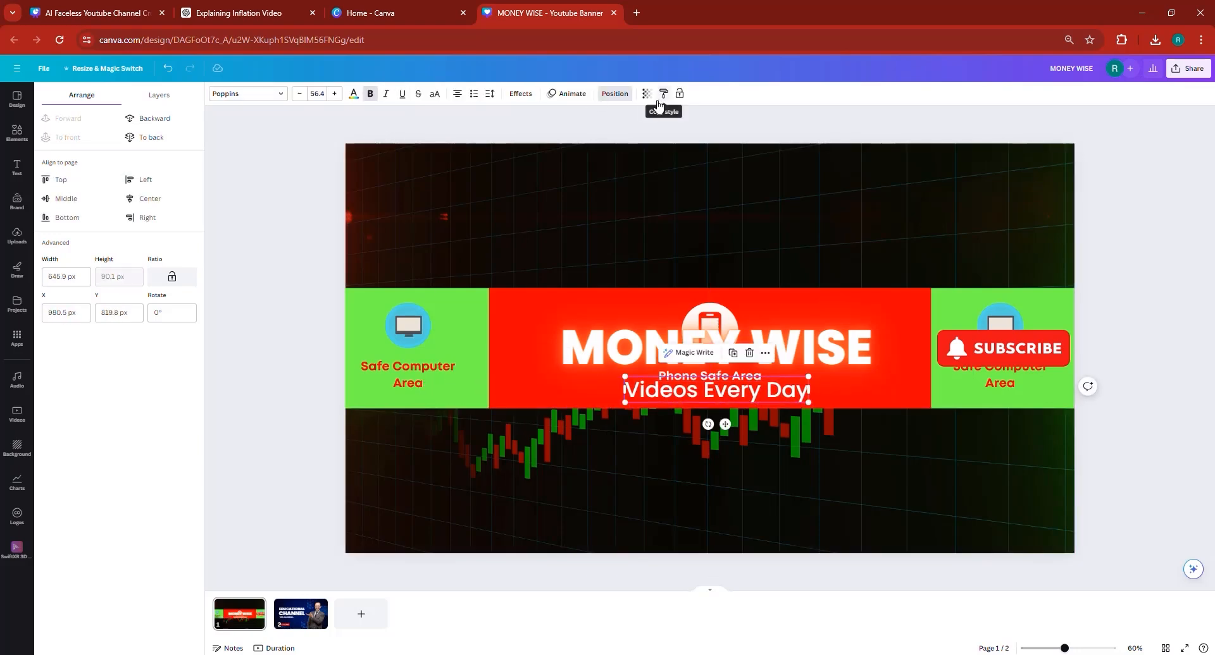
Step: Give the Videos Every Day subtitle a Neon effect and colour it black (#000000)
left_click(520, 94)
left_click(171, 282)
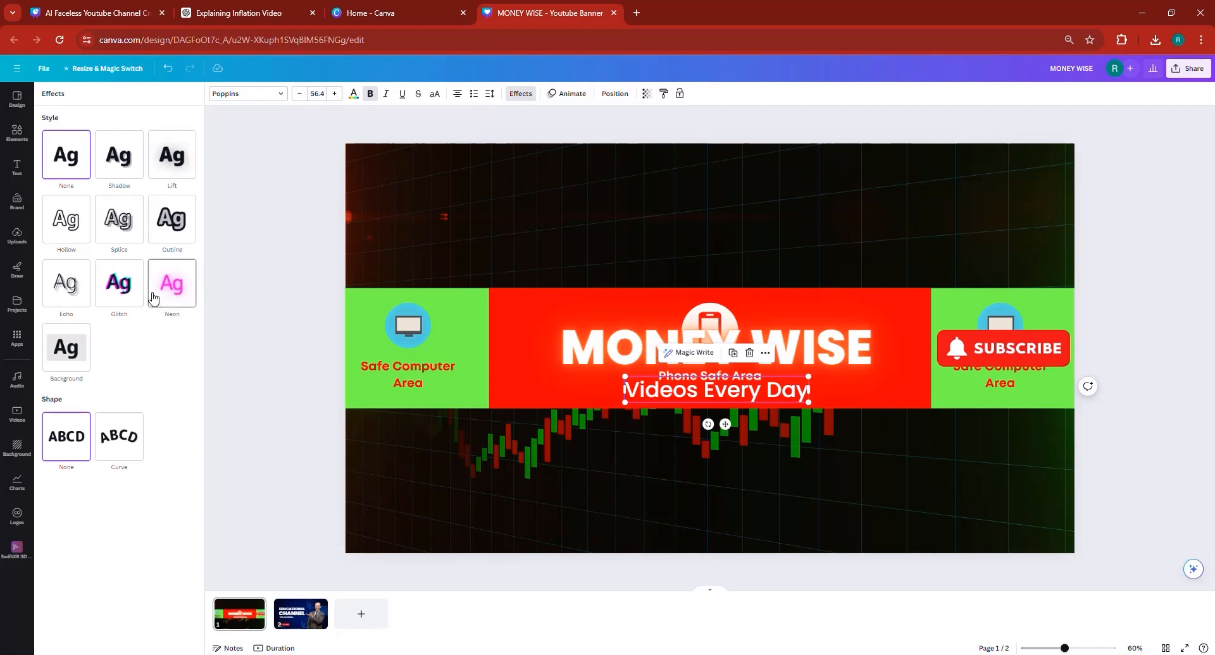
left_click(353, 95)
left_click(77, 151)
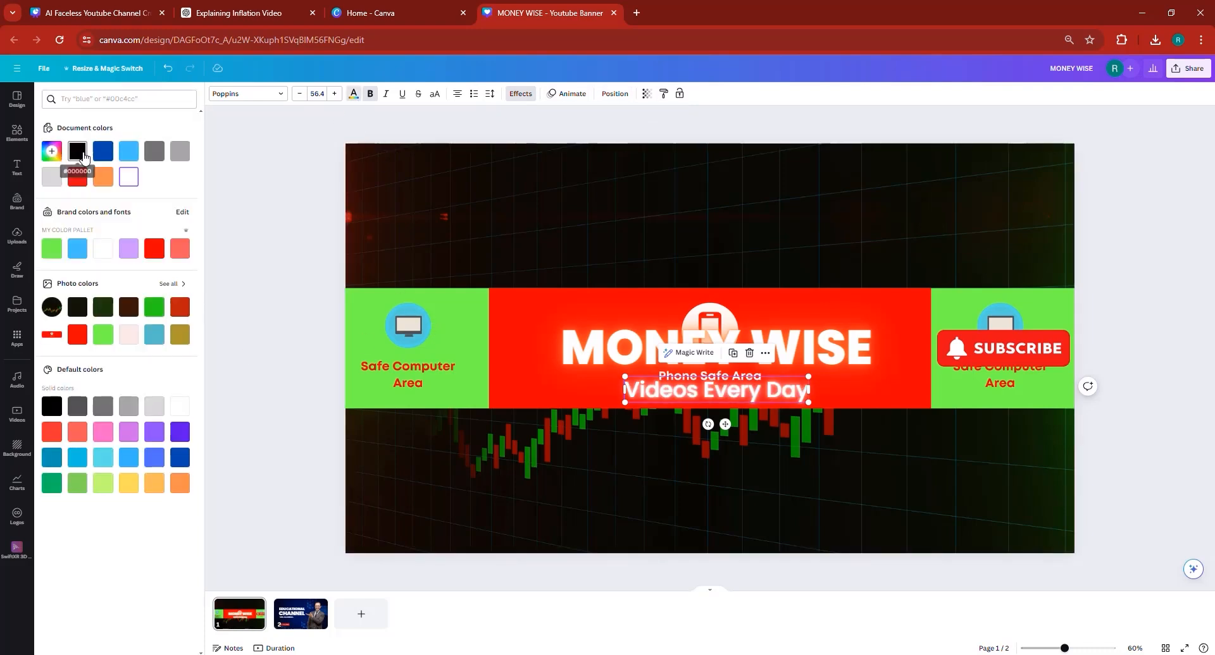
left_click(304, 403)
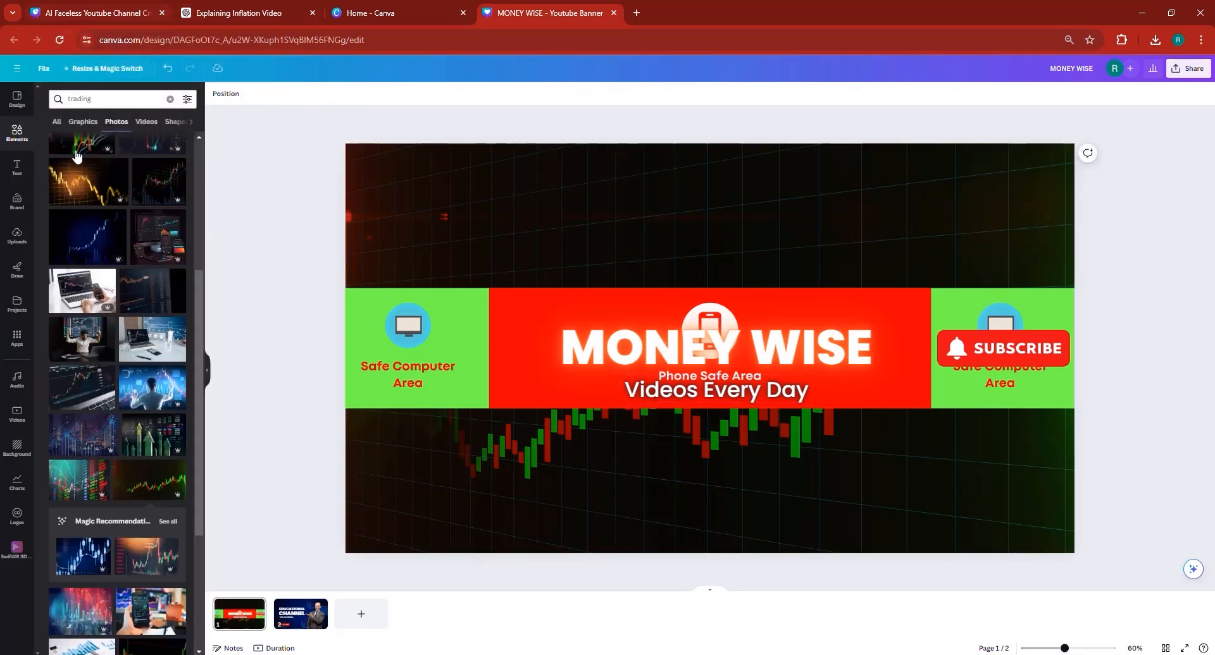
Step: Clear the trading search and search the elements for green light
left_click(171, 99)
left_click(111, 95)
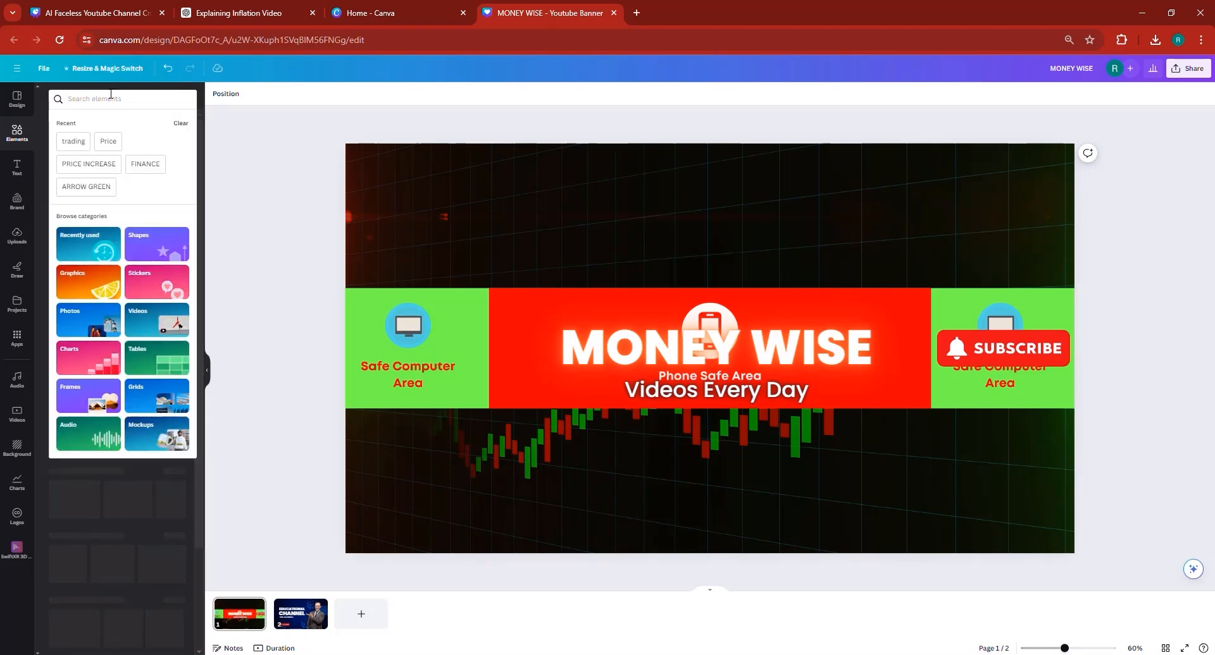
type("green ligh")
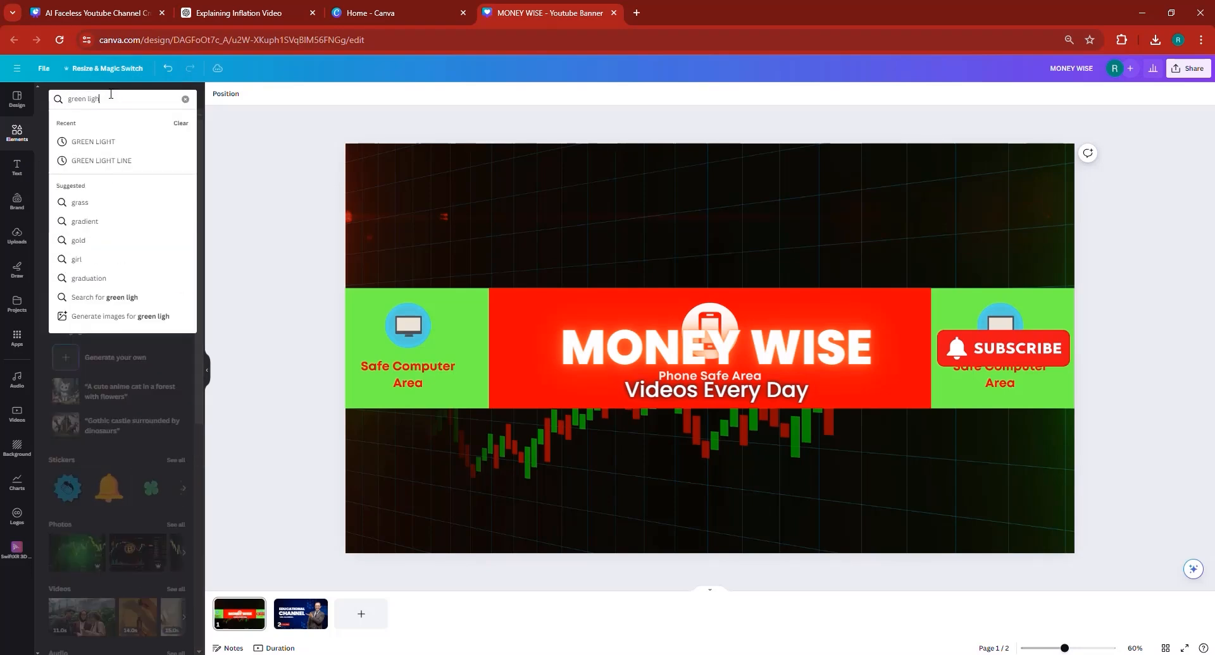
type("t")
key("Return")
left_click(140, 95)
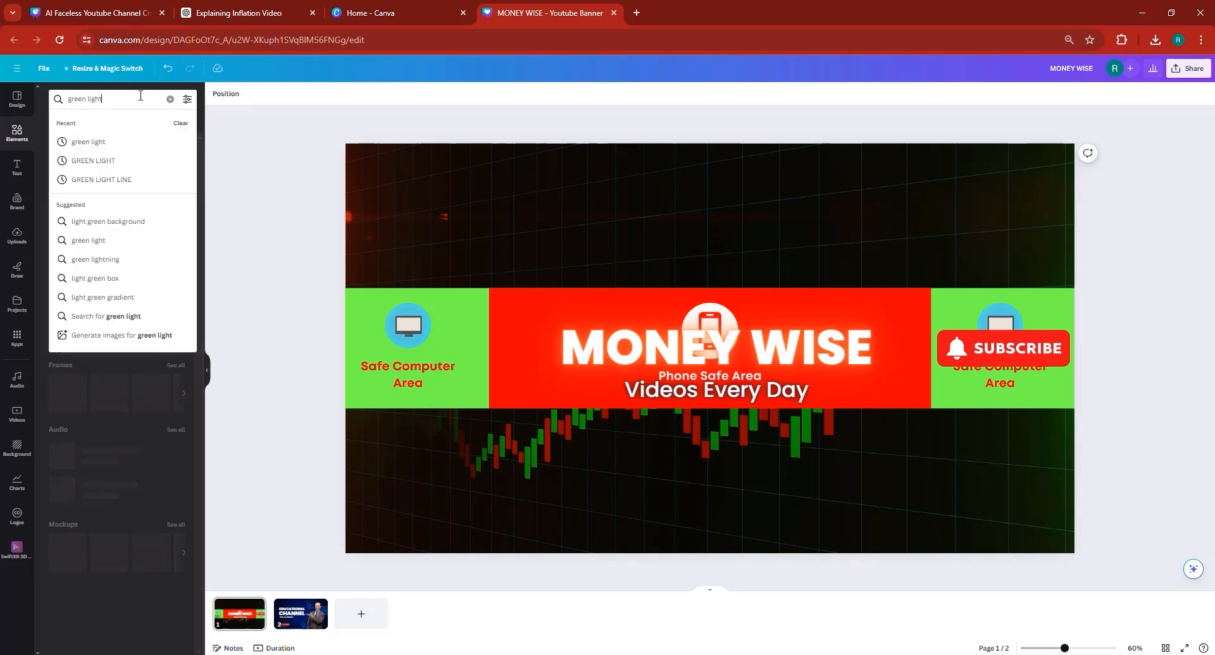
left_click(152, 141)
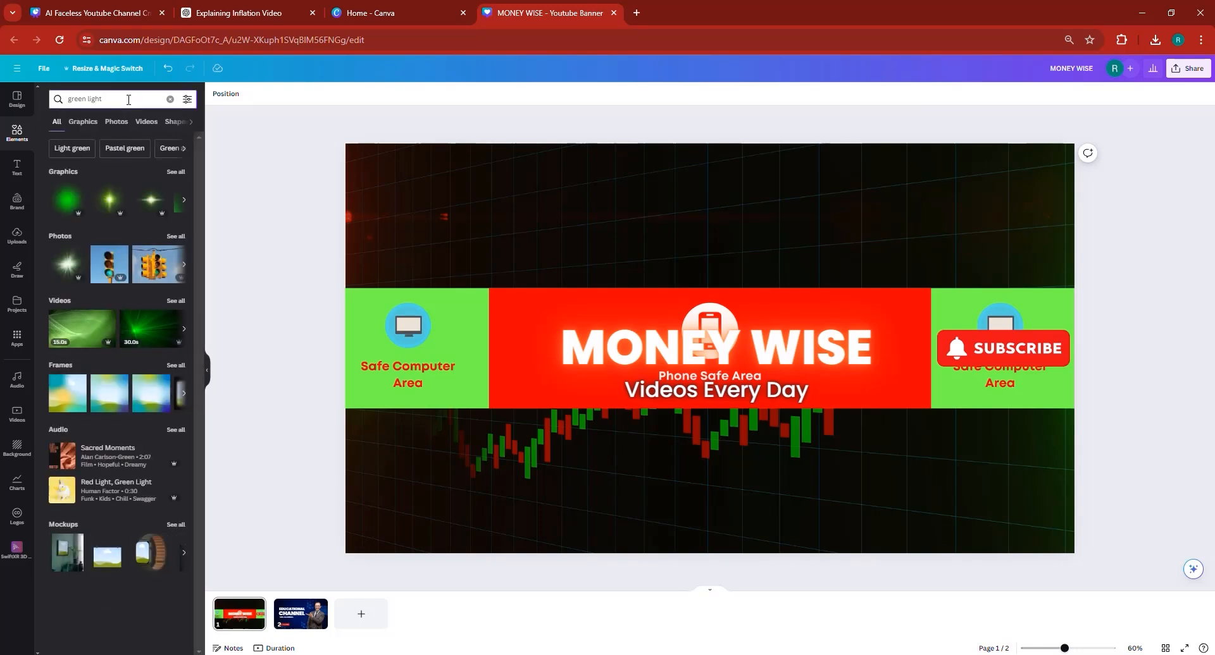
Step: Refine the elements search to green light line
left_click(128, 99)
type("lin")
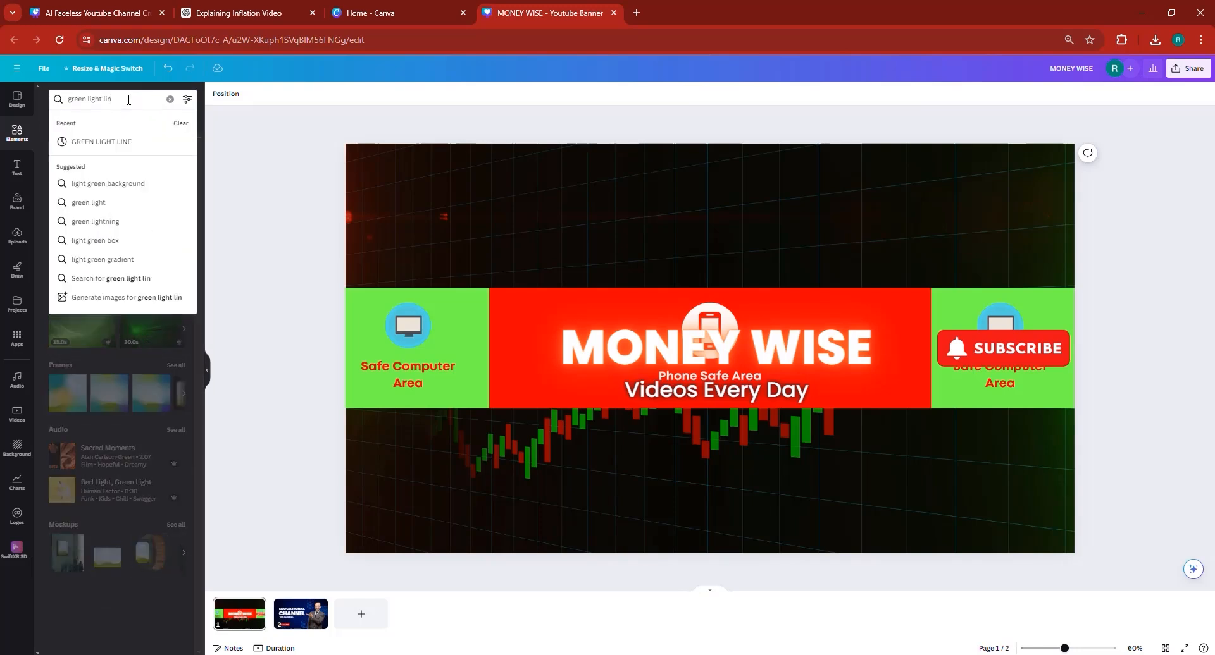
type("e")
key("Return")
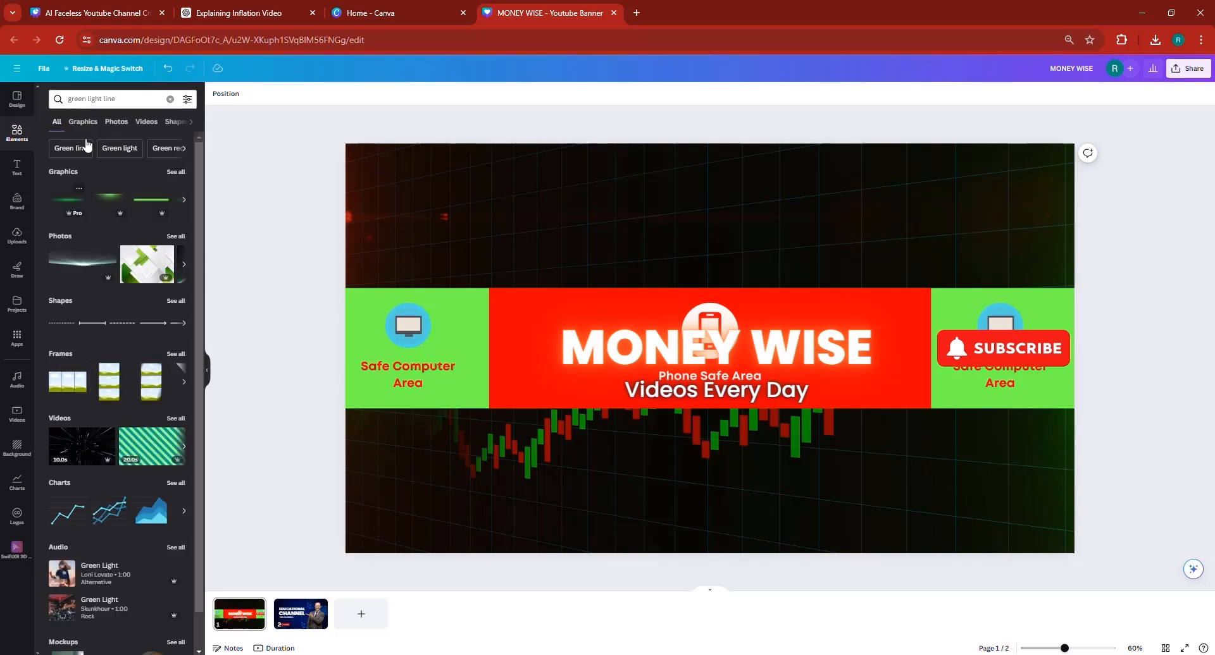
Step: Add green glowing light-line graphics to the banner and align them with the upper and lower edges of the safe-area band
left_click(83, 123)
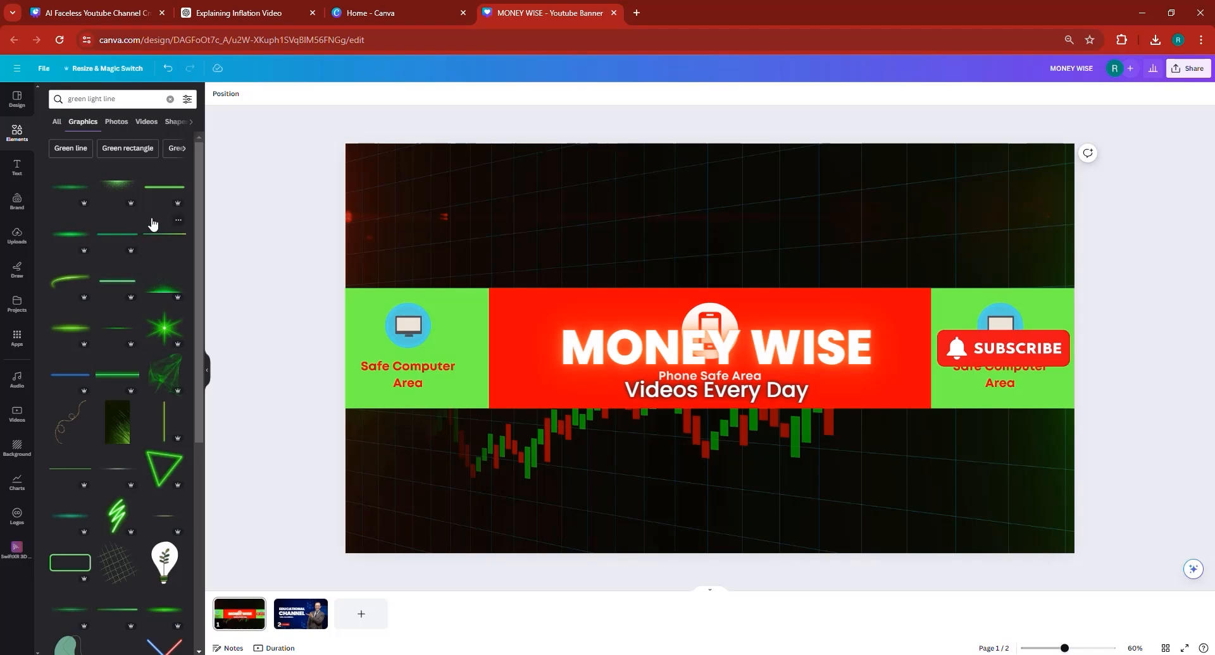
left_click(69, 190)
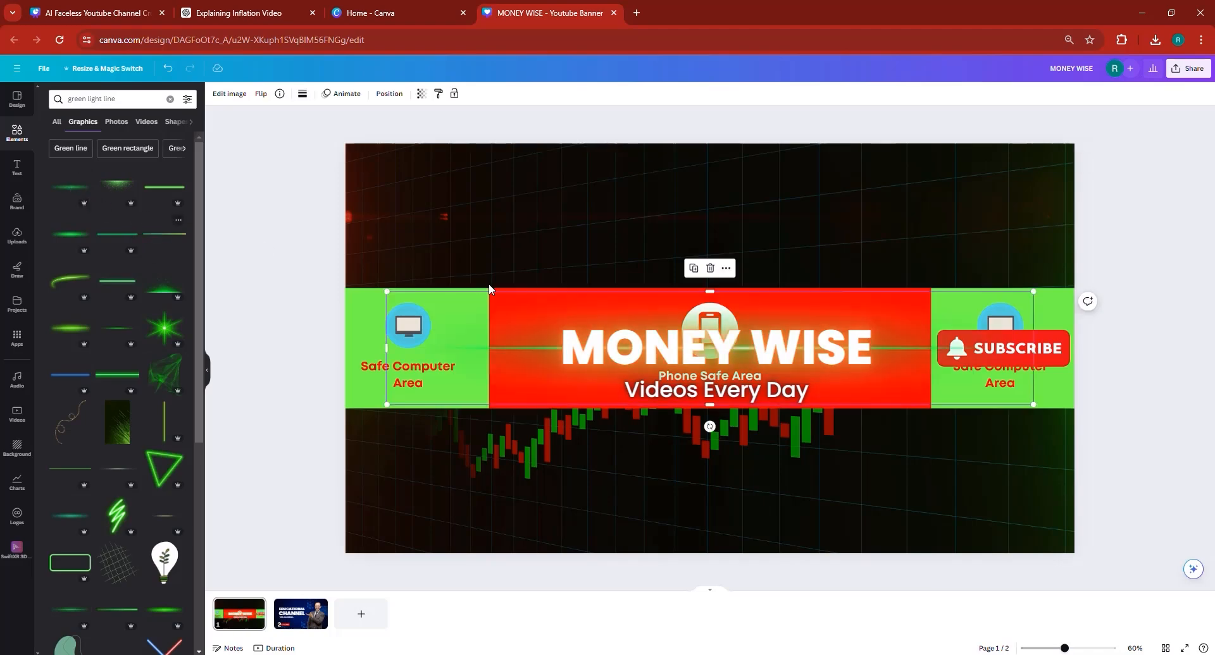
left_click_drag(503, 330, 503, 293)
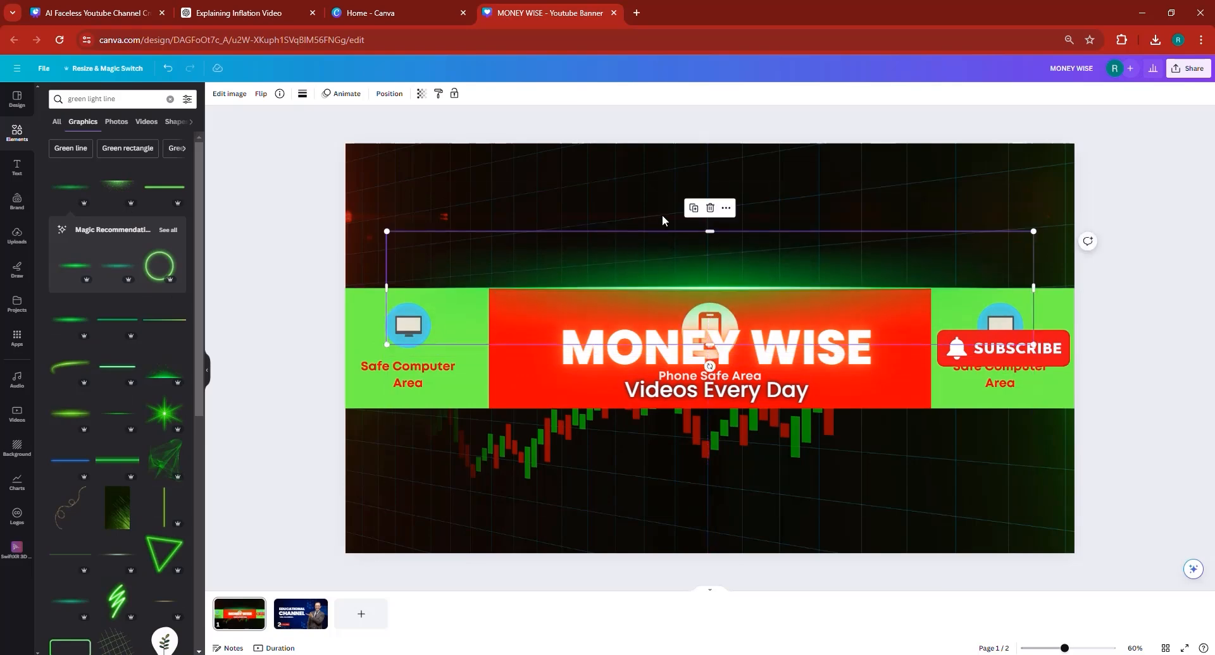
left_click_drag(728, 339, 726, 411)
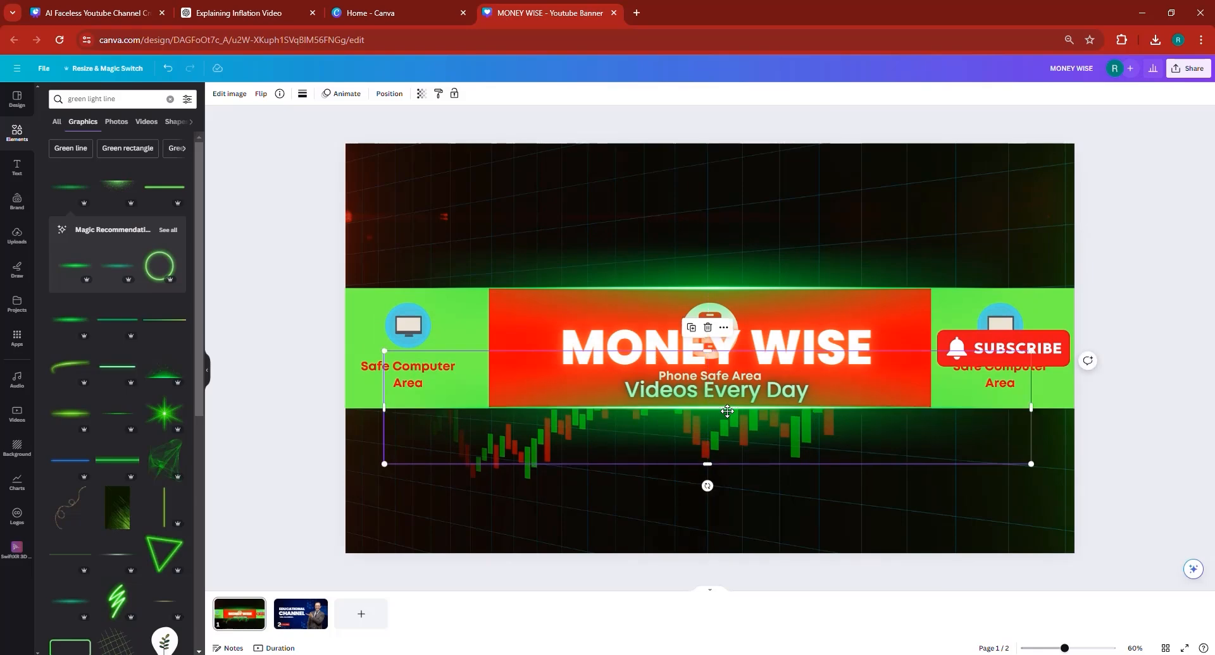
left_click(1146, 427)
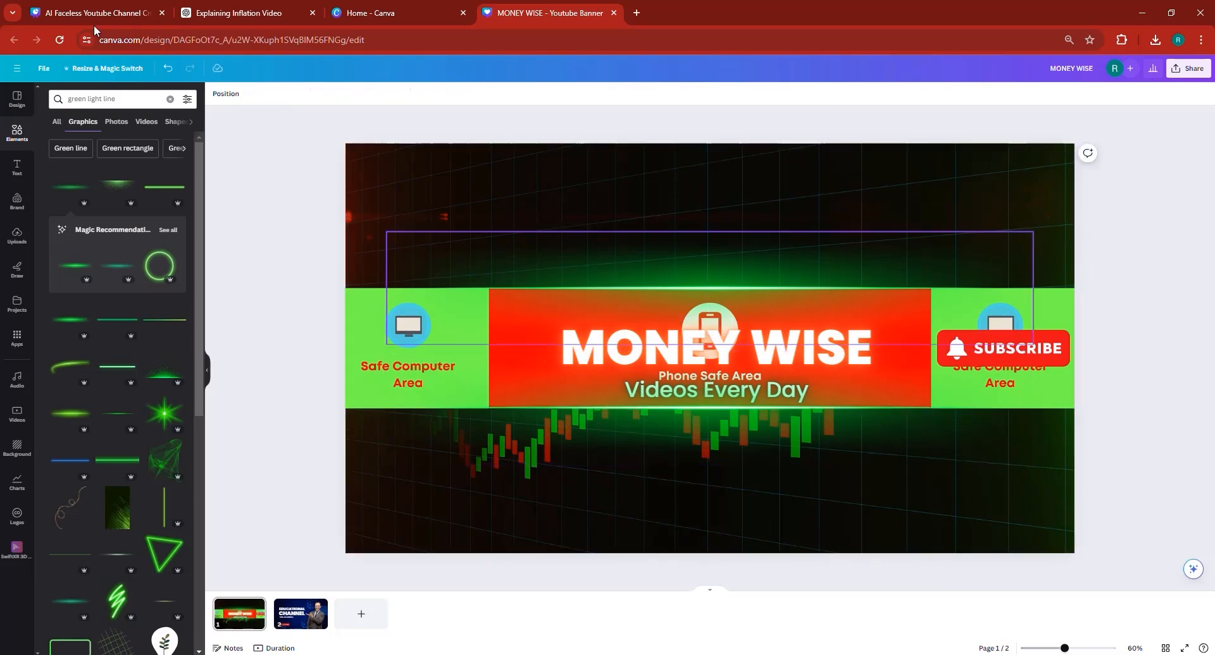
Step: Switch to ChatGPT, open the generated logo for editing and mark the misspelled MONIEEY lettering as the edit area
left_click(221, 13)
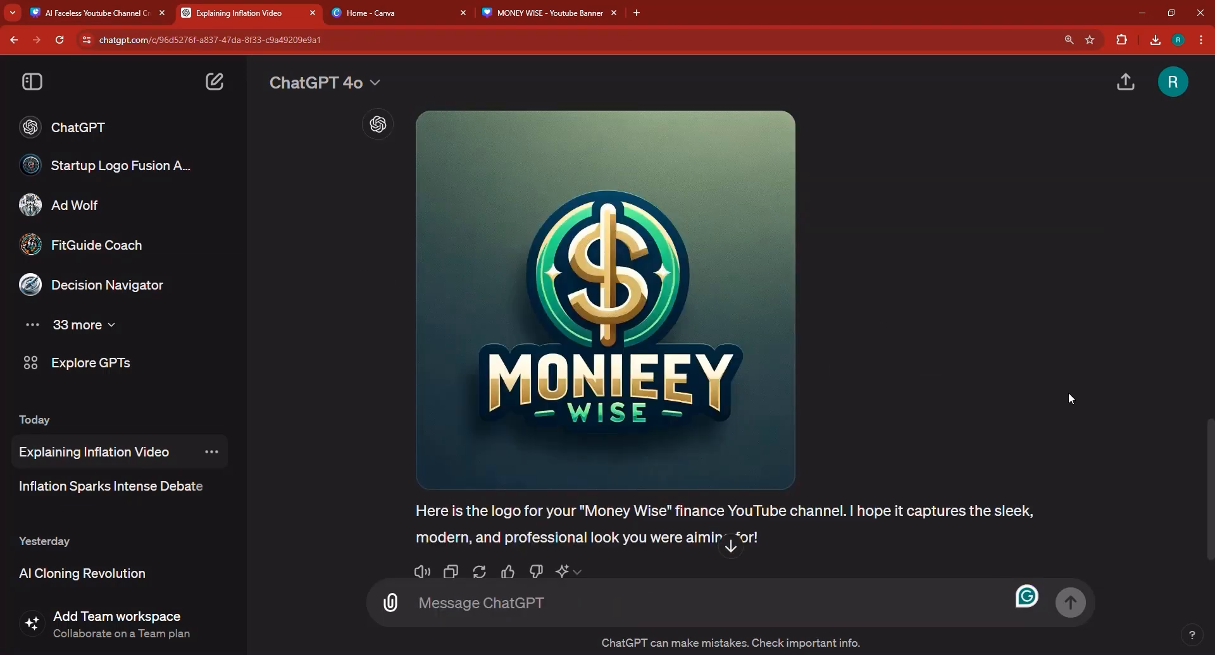
mouse_move(655, 381)
left_click(633, 361)
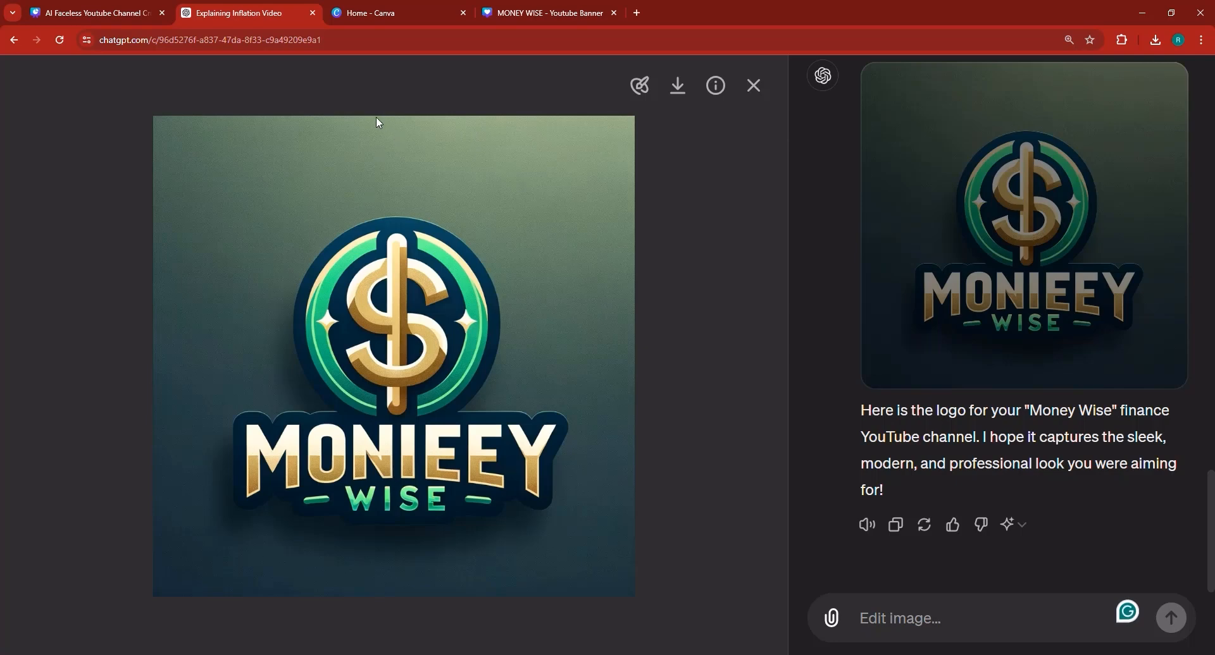
left_click(640, 85)
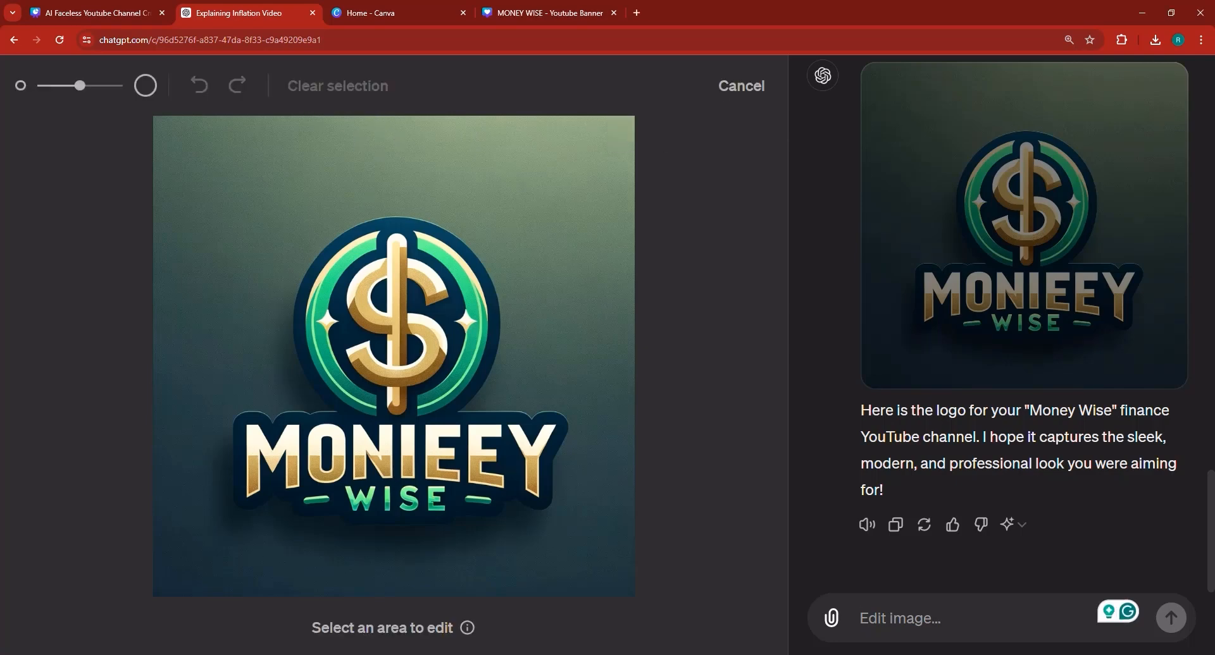
mouse_move(263, 448)
left_mouse_down()
mouse_move(303, 440)
mouse_move(324, 456)
mouse_move(301, 443)
mouse_move(373, 457)
mouse_move(513, 454)
mouse_move(549, 476)
mouse_move(555, 448)
mouse_move(551, 462)
mouse_move(502, 435)
left_mouse_up()
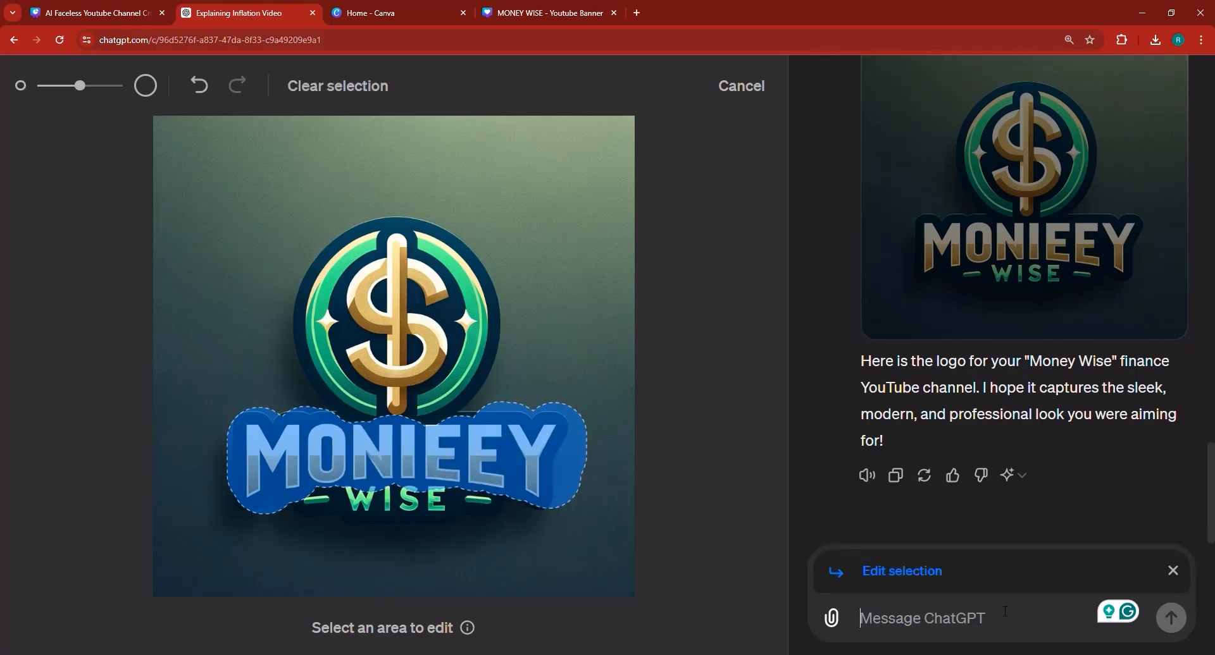
Step: Ask ChatGPT to correct the mistake in the selected area by removing an extra E so it reads "Money"
type("make sure to")
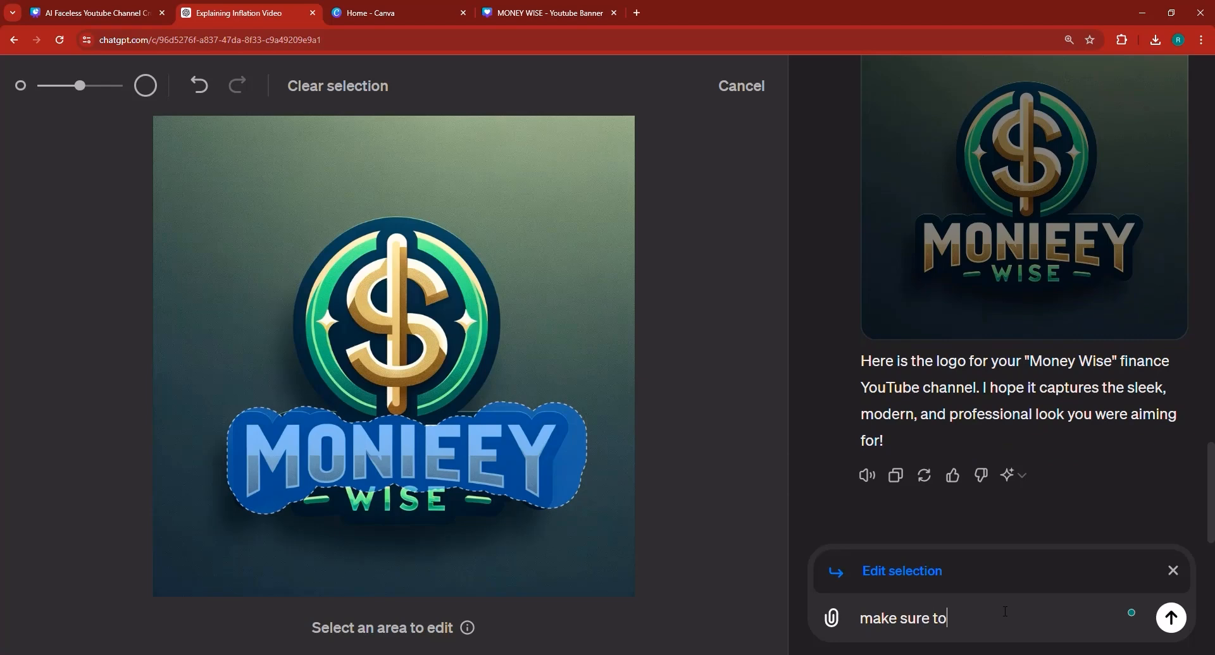
type("rect the mistake,")
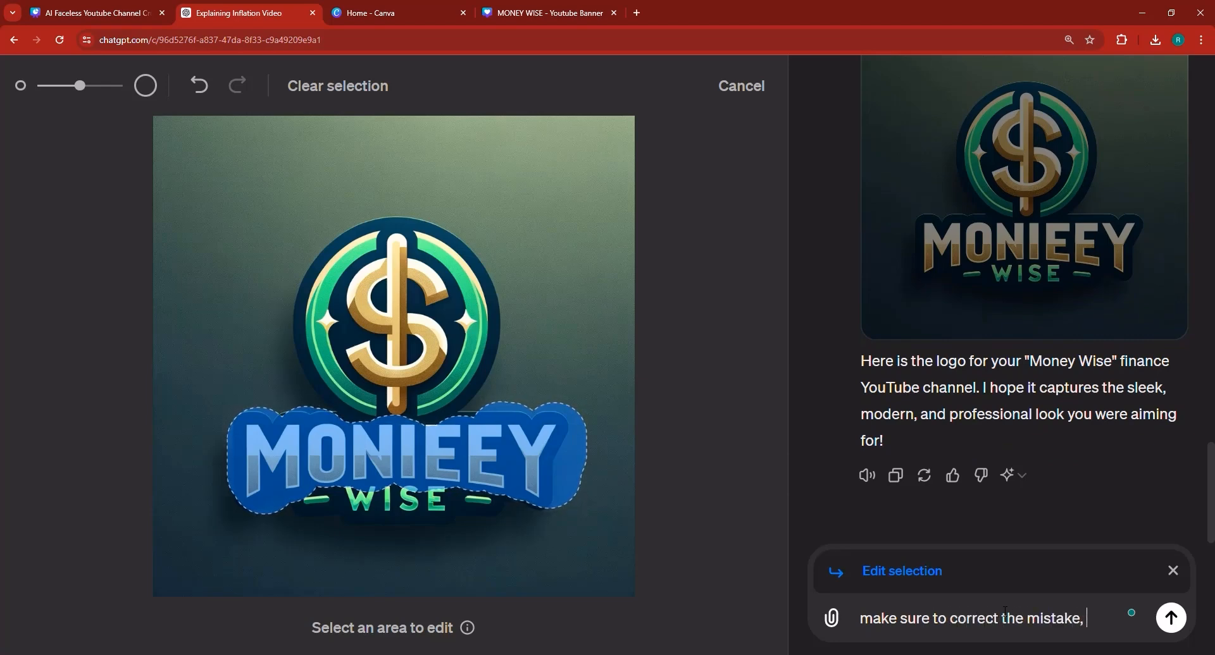
type(" rmov")
type("ove an")
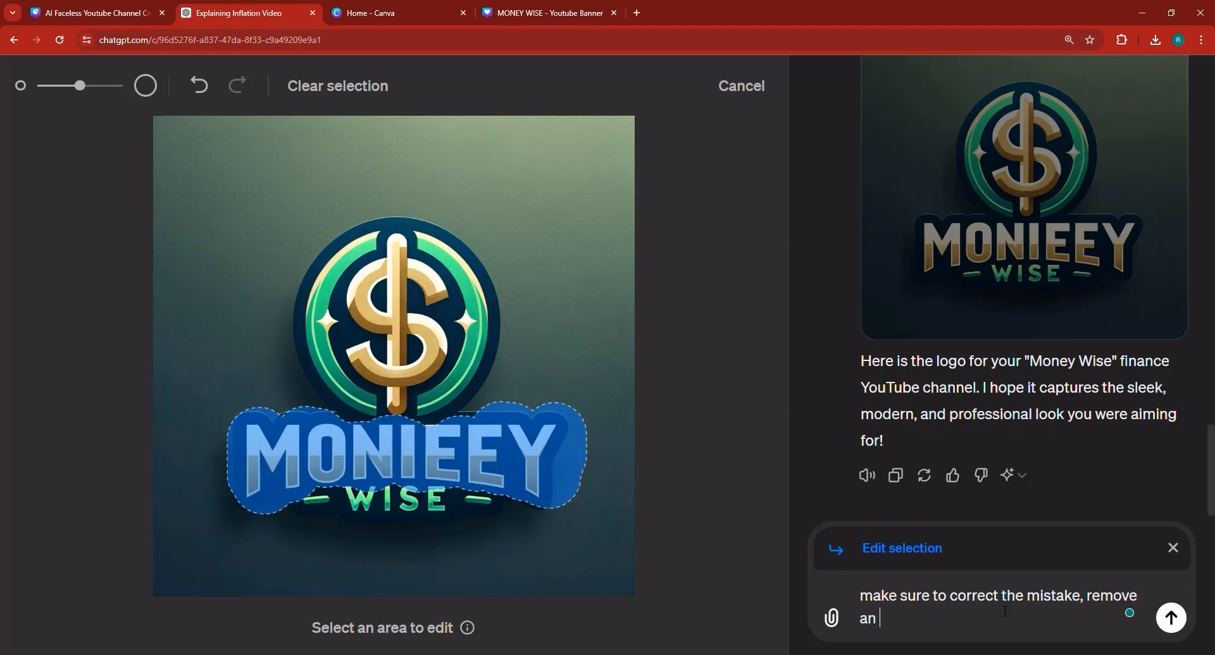
type(" extra ")
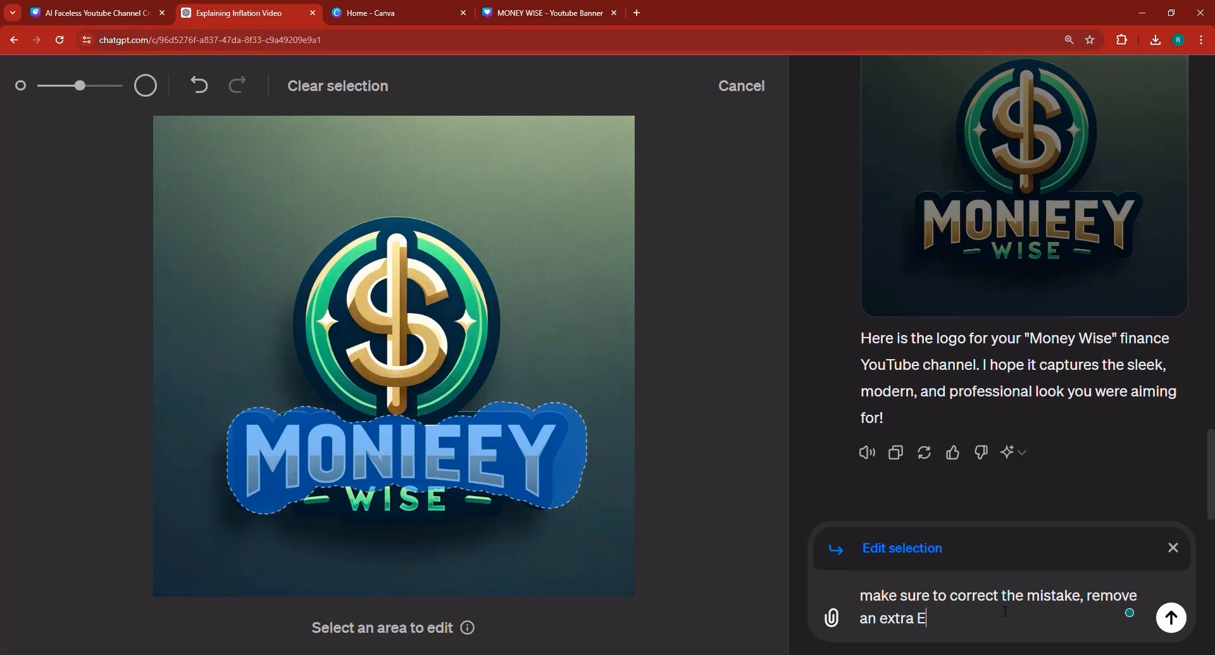
type("E, and make it is")
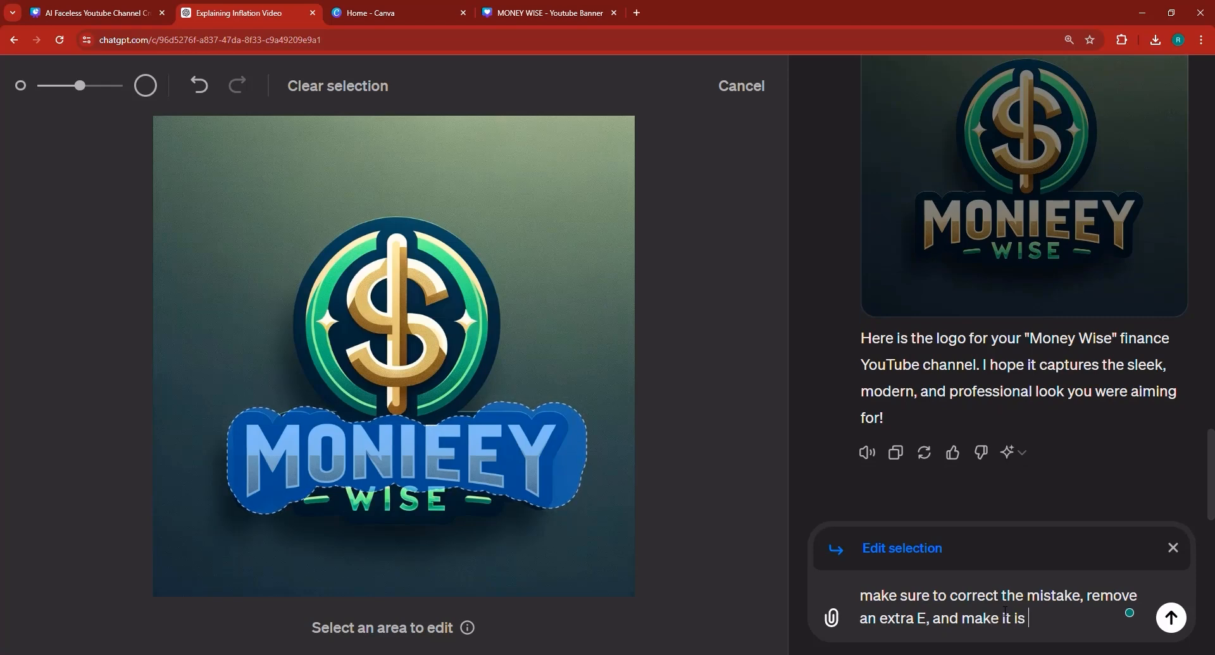
type(" \"Money\" not Monee")
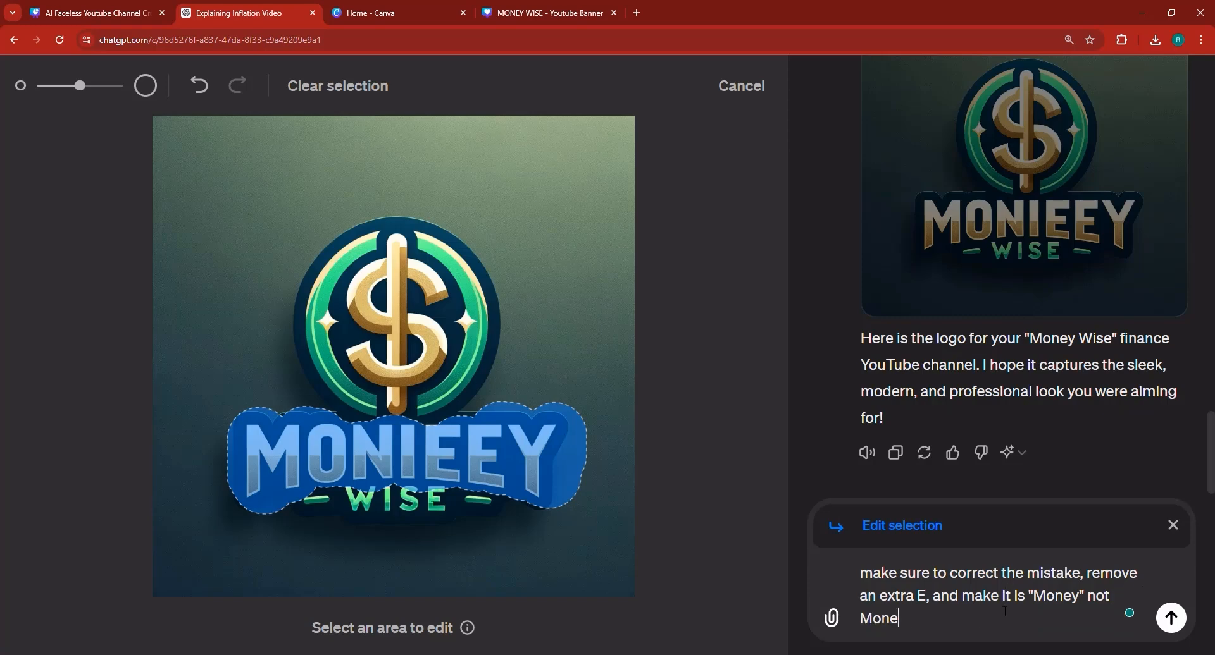
type("y")
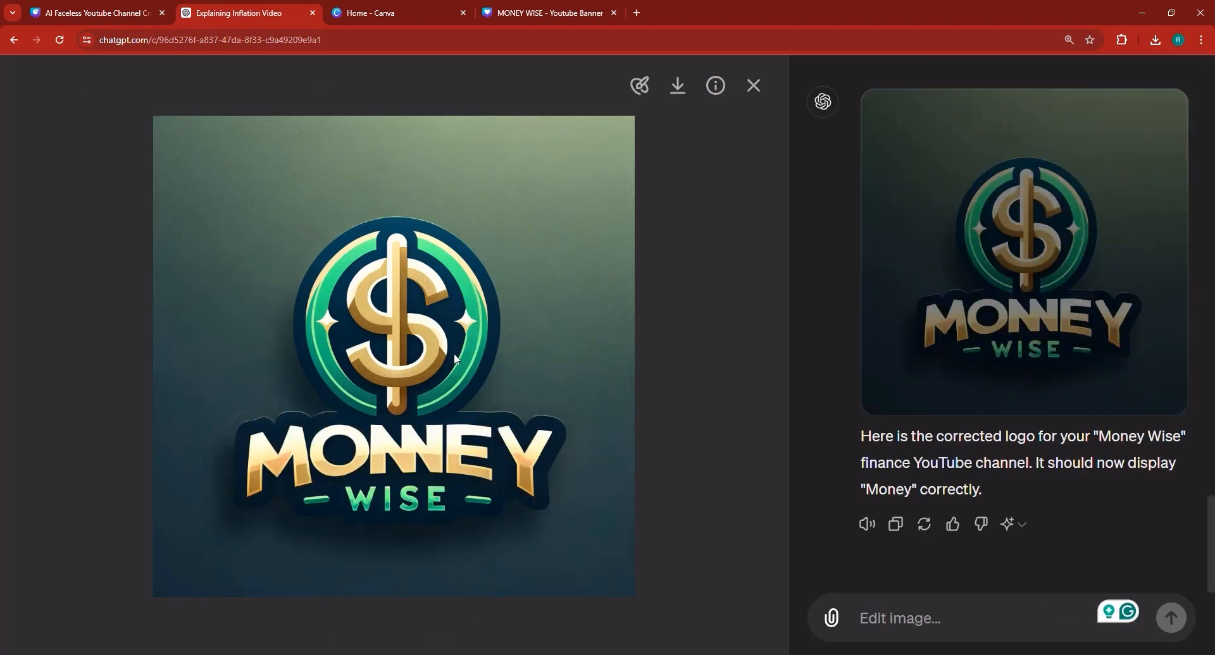
Step: Copy the revised logo image from ChatGPT and paste it into the Canva banner
right_click(487, 391)
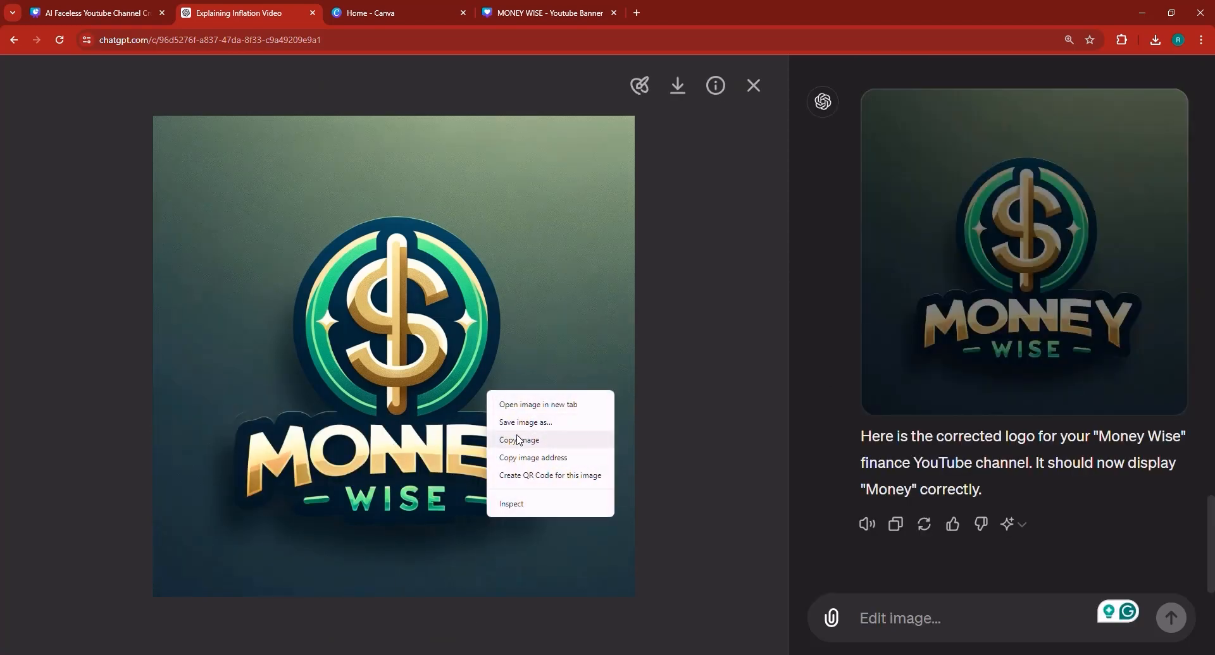
left_click(521, 441)
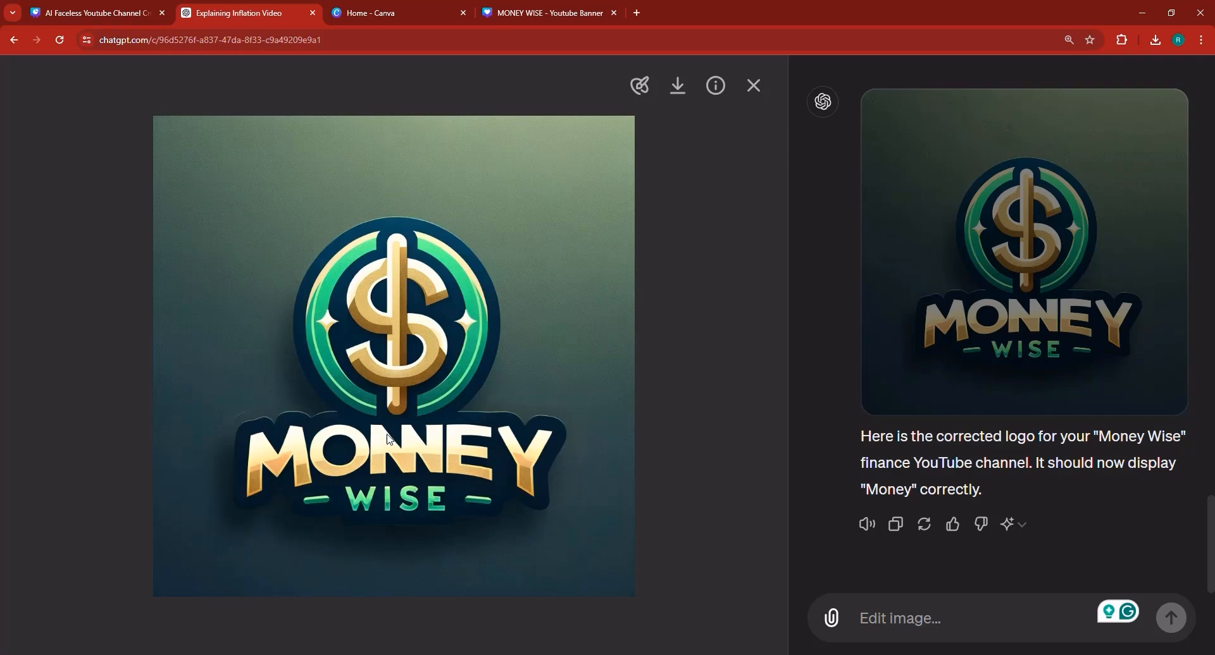
left_click(531, 7)
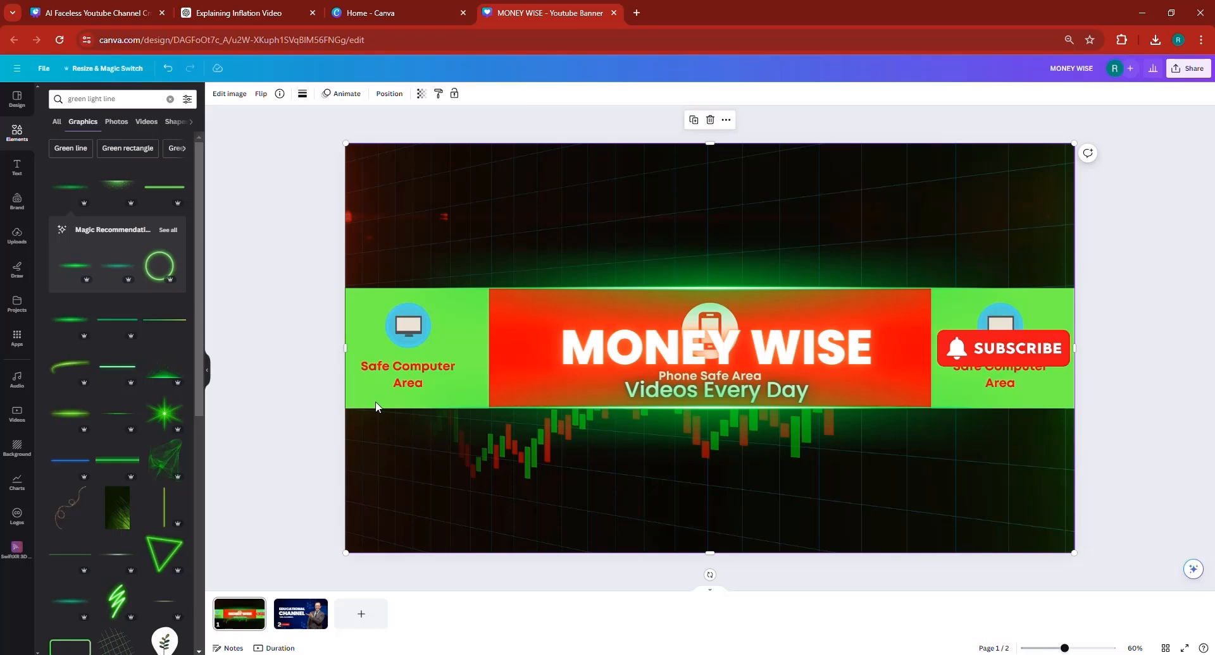
key("ctrl+v")
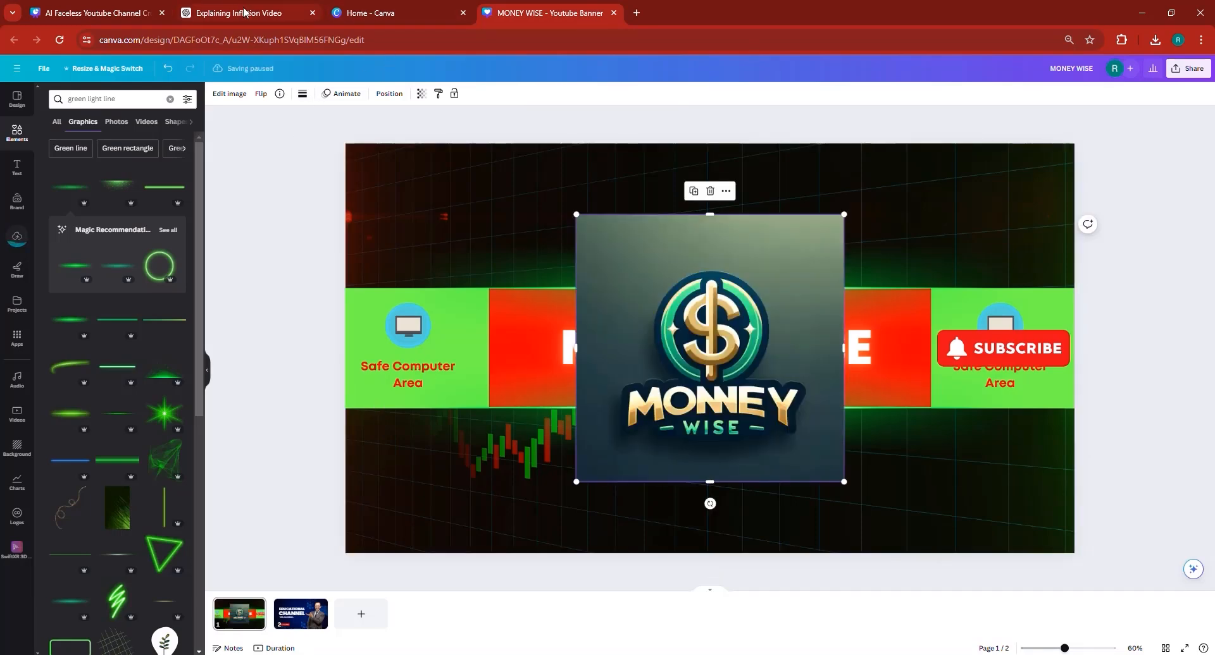
left_click(232, 8)
right_click(387, 285)
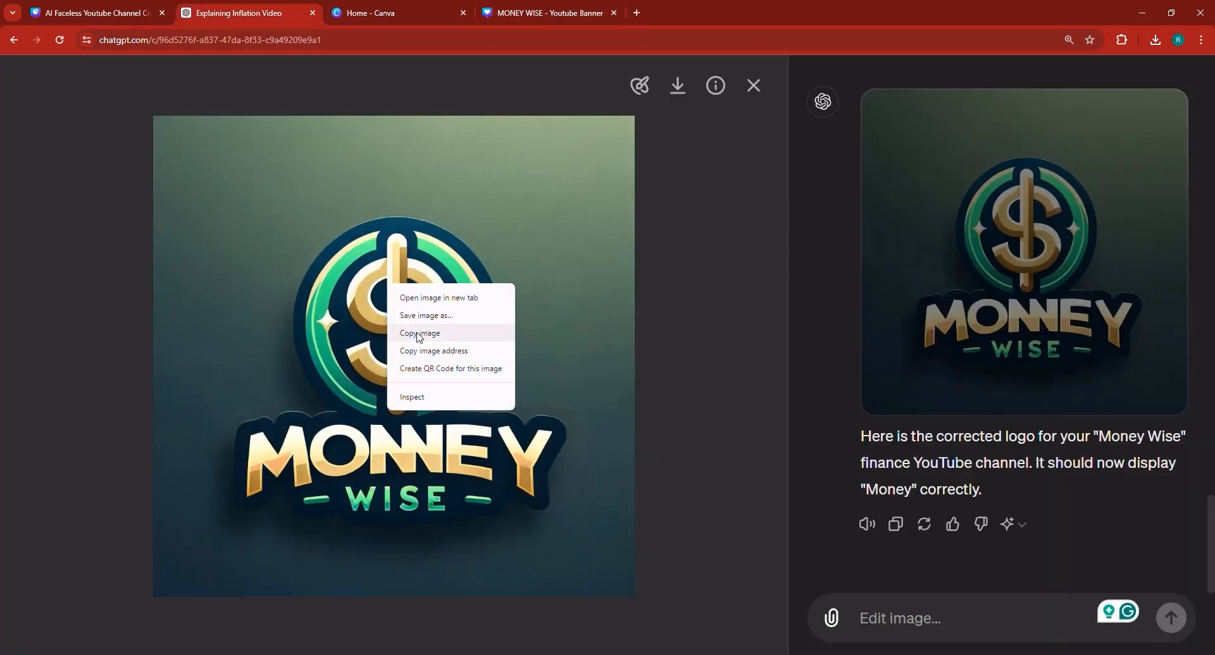
left_click(499, 3)
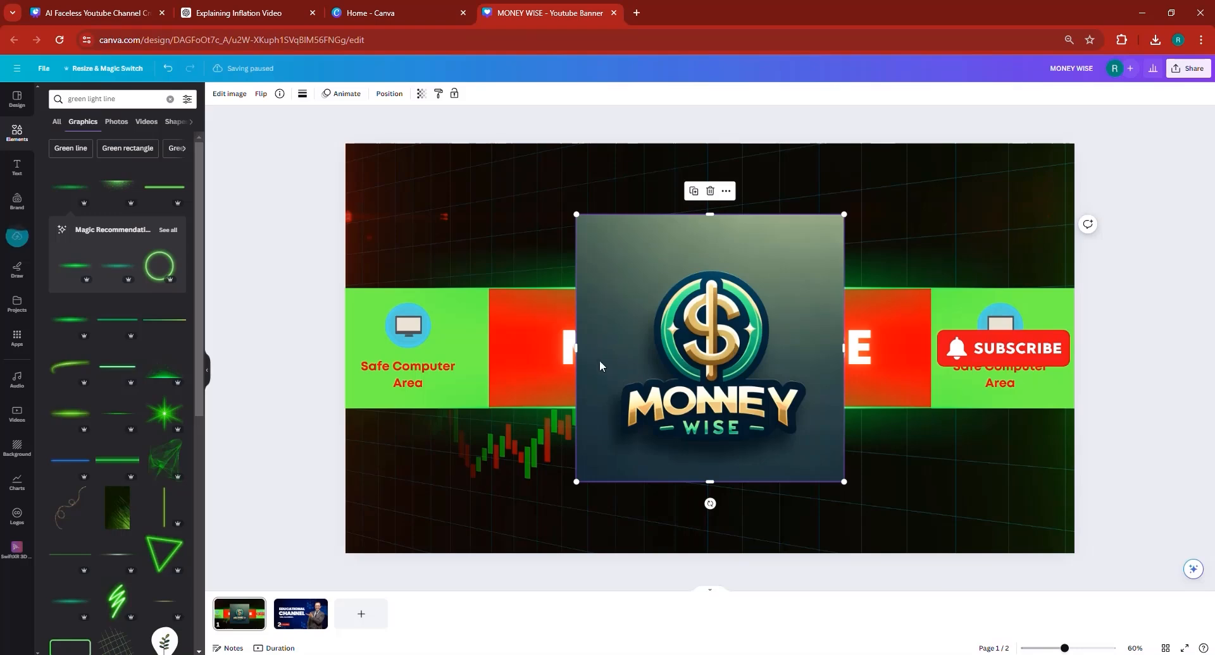
Step: Shrink the pasted logo and fit it over the left Safe Computer Area of the banner, matching the area's height
left_click_drag(733, 352, 575, 439)
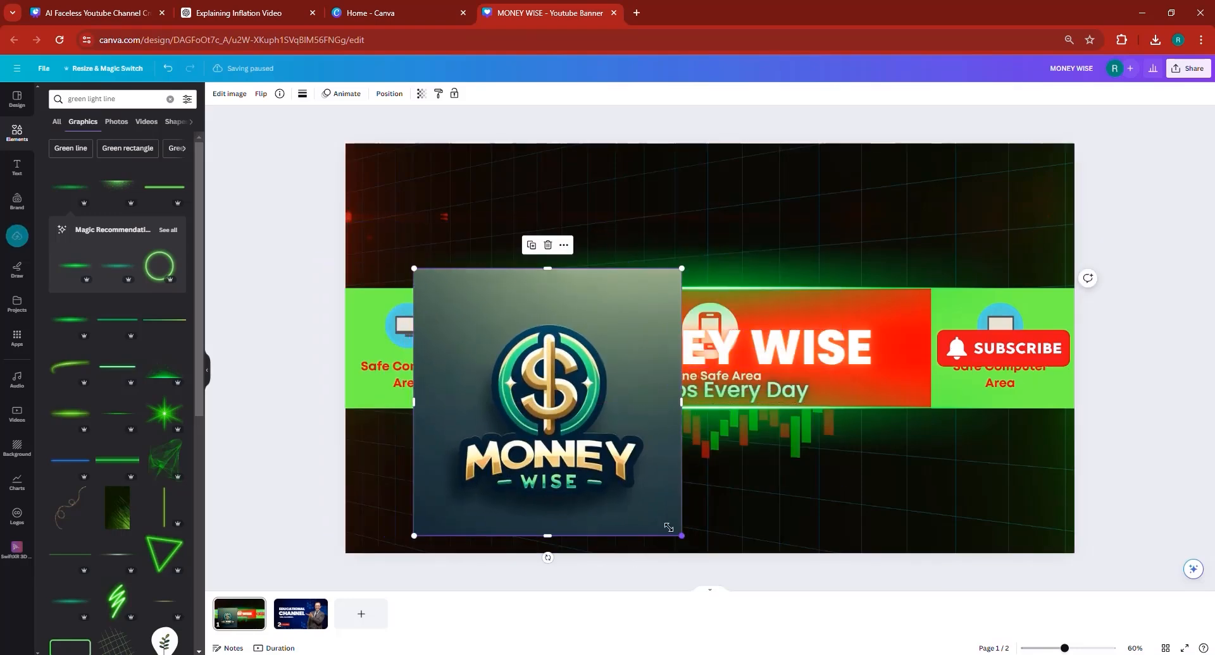
left_click_drag(681, 535, 522, 387)
mouse_move(474, 356)
left_mouse_down()
mouse_move(419, 378)
mouse_move(490, 342)
left_mouse_up()
left_click_drag(364, 329, 346, 329)
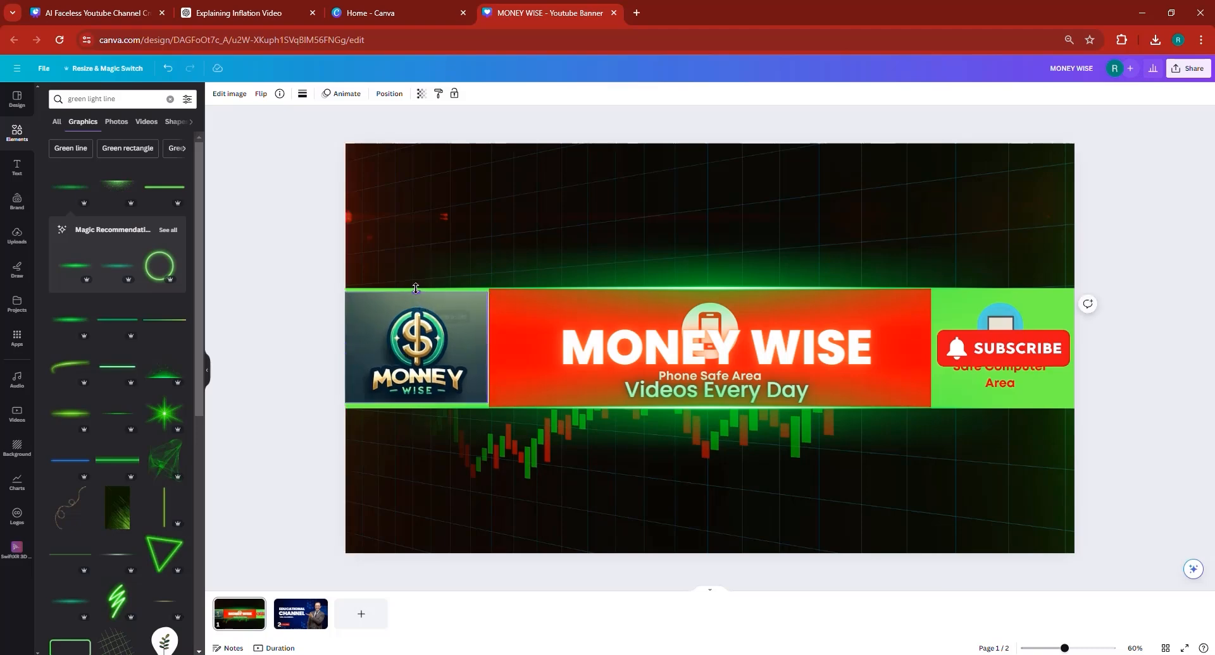
left_click_drag(415, 289, 416, 285)
left_click_drag(420, 401, 422, 379)
left_click(282, 384)
Step: Round the logo image's corners with a corner rounding of 51
left_click(422, 379)
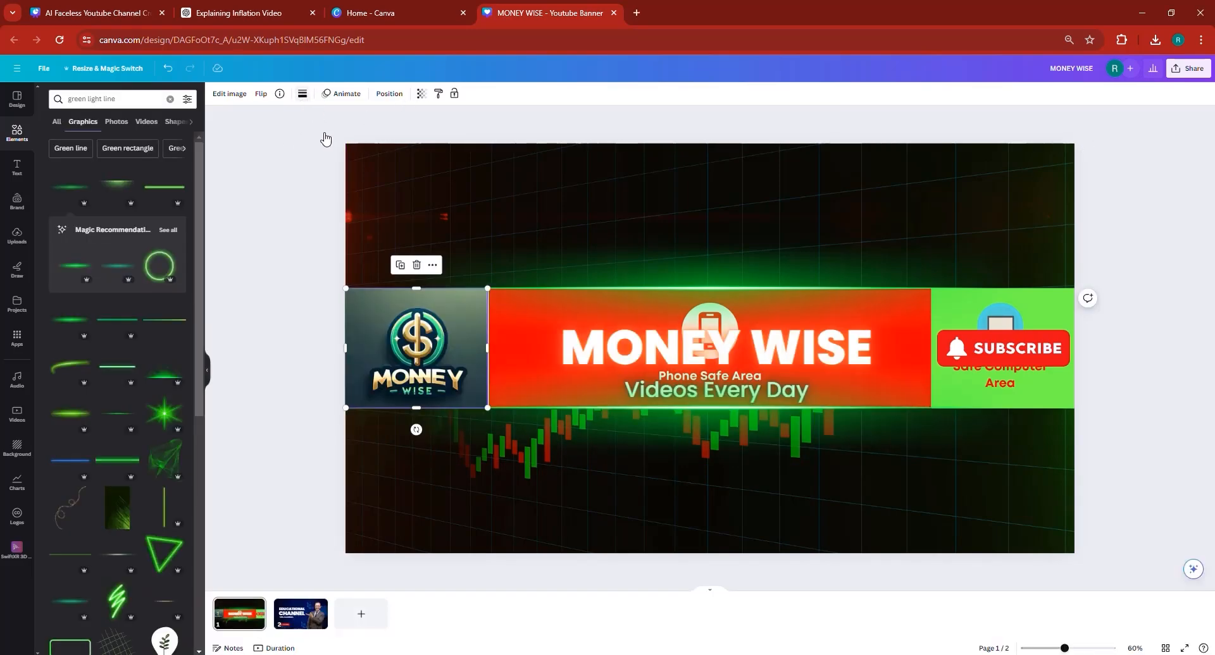
left_click(303, 93)
left_click_drag(303, 188, 366, 199)
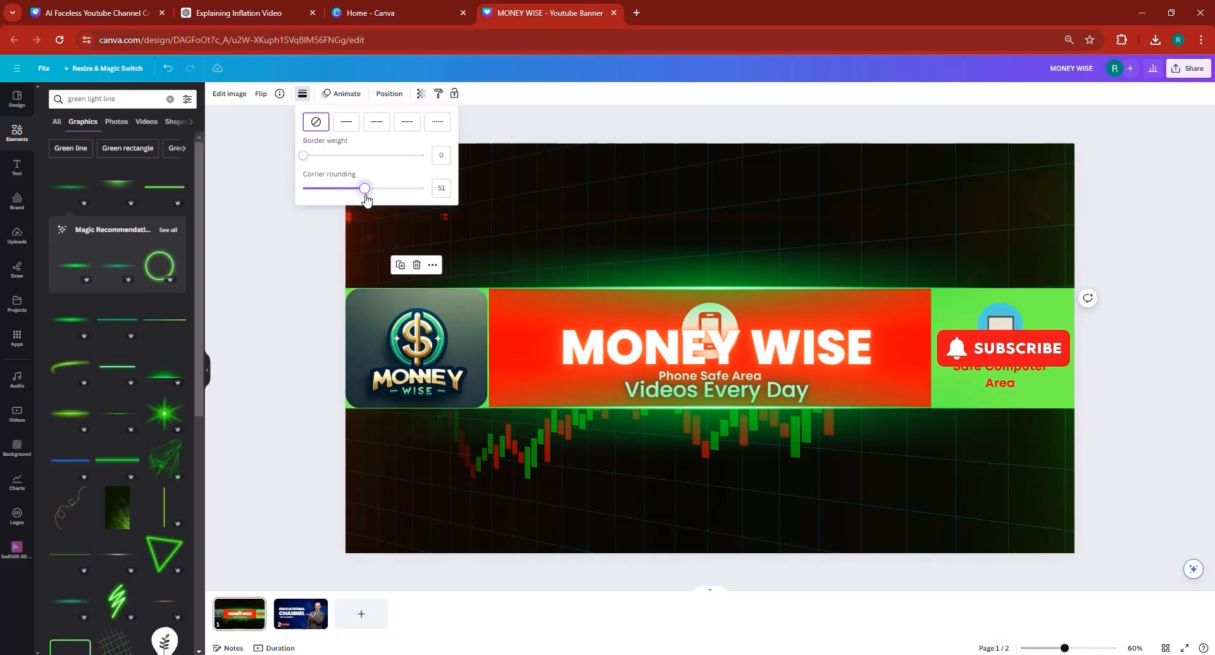
left_click(207, 372)
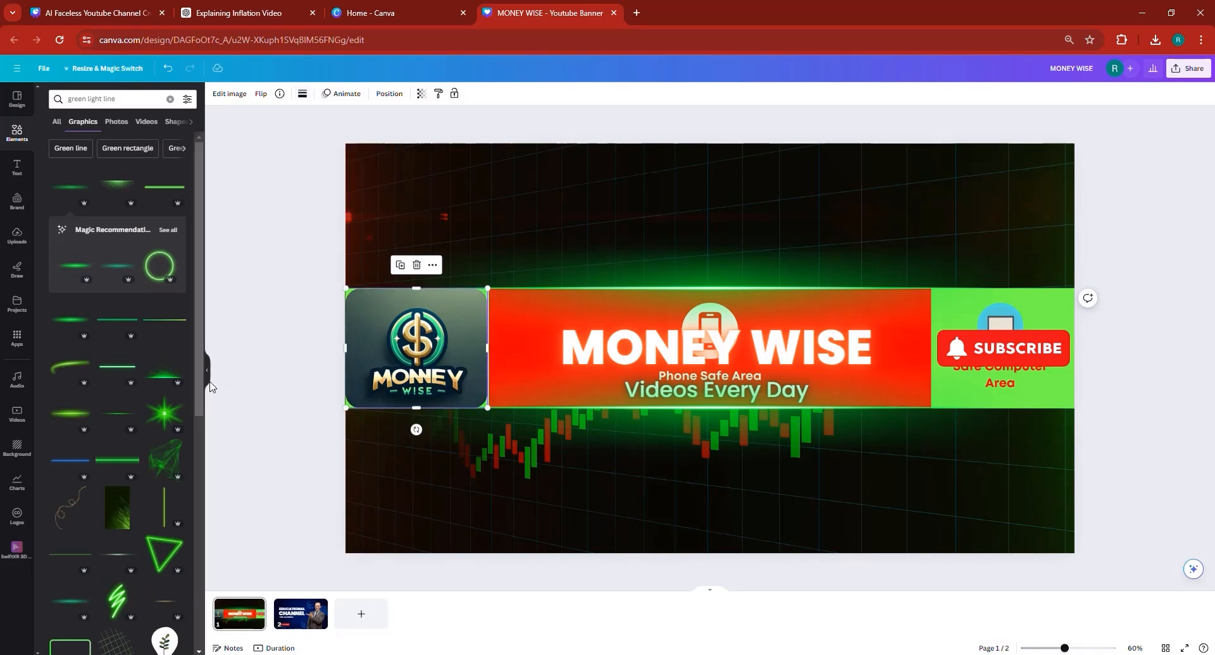
Step: Delete the red and green safe-area guides and the blue band from the banner, keeping the trading-chart background
left_click(208, 374)
left_click(335, 514)
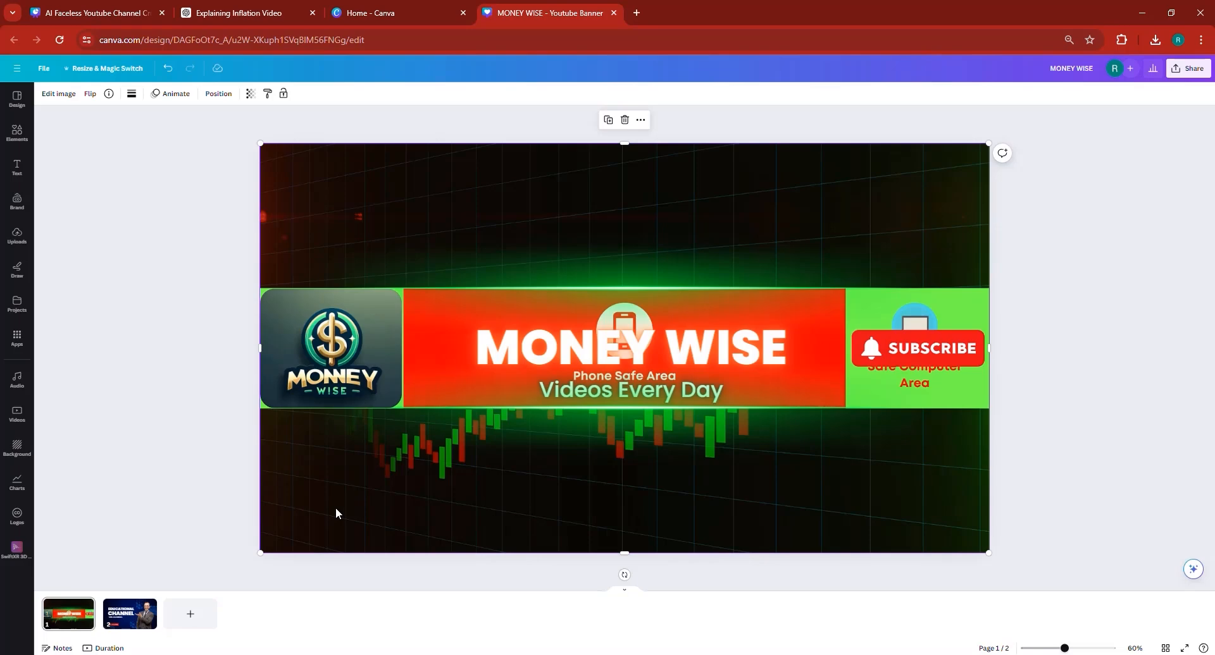
key("Delete")
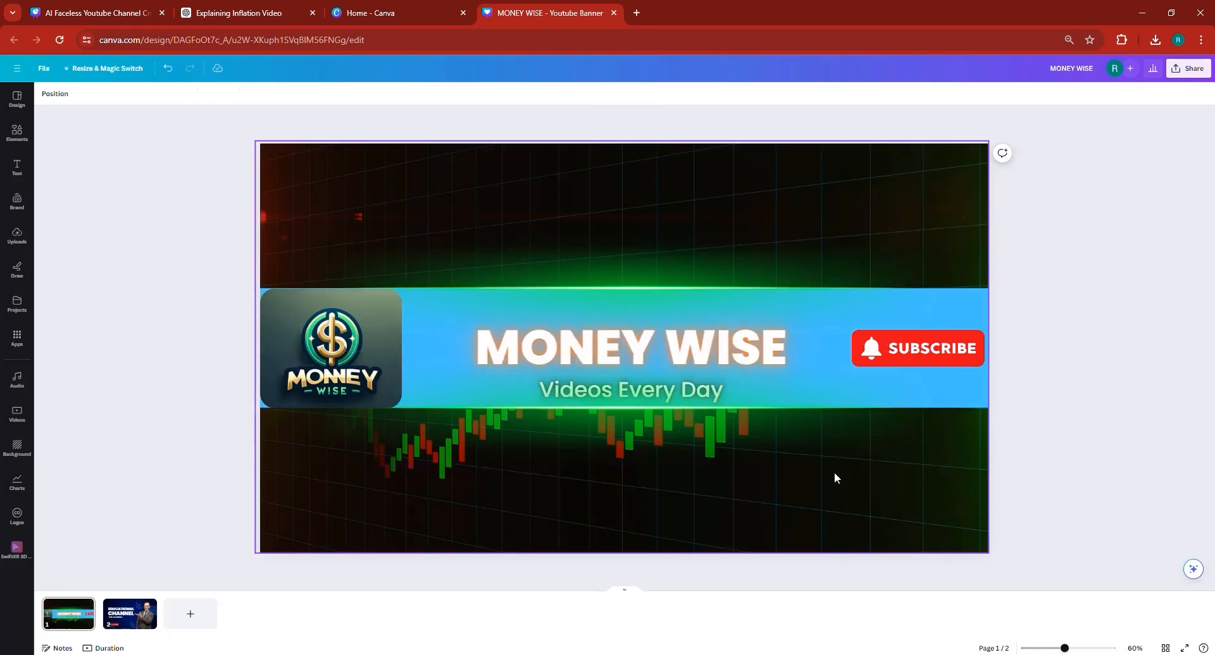
left_click(835, 443)
left_click(978, 402)
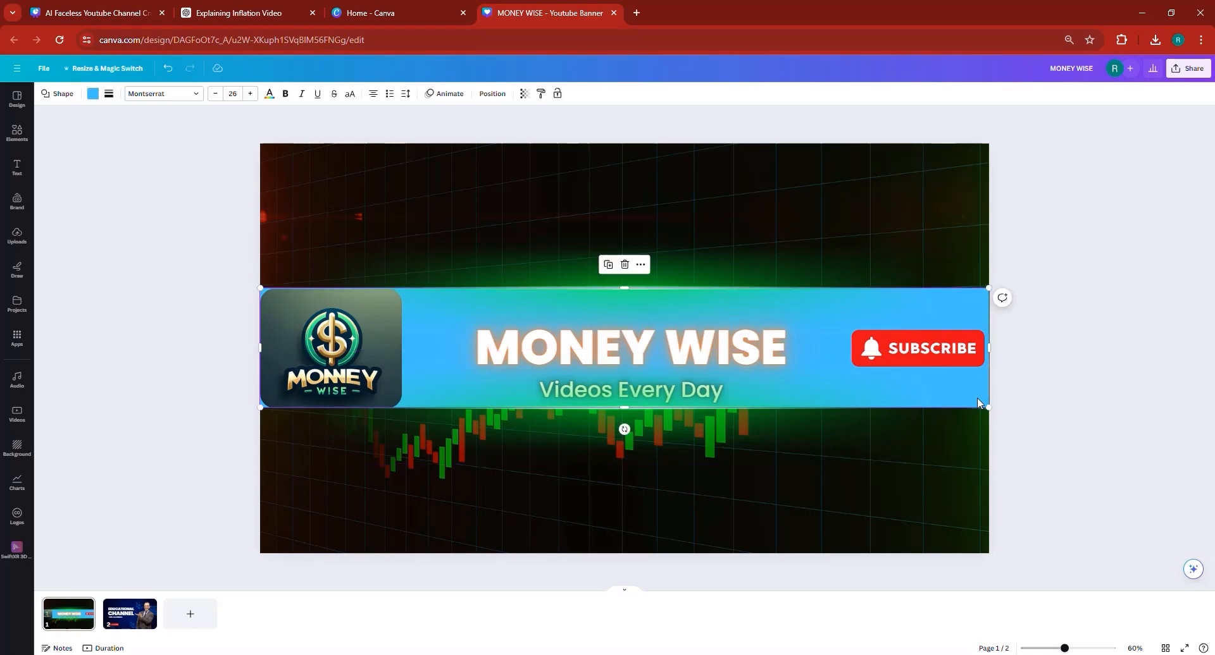
key("Delete")
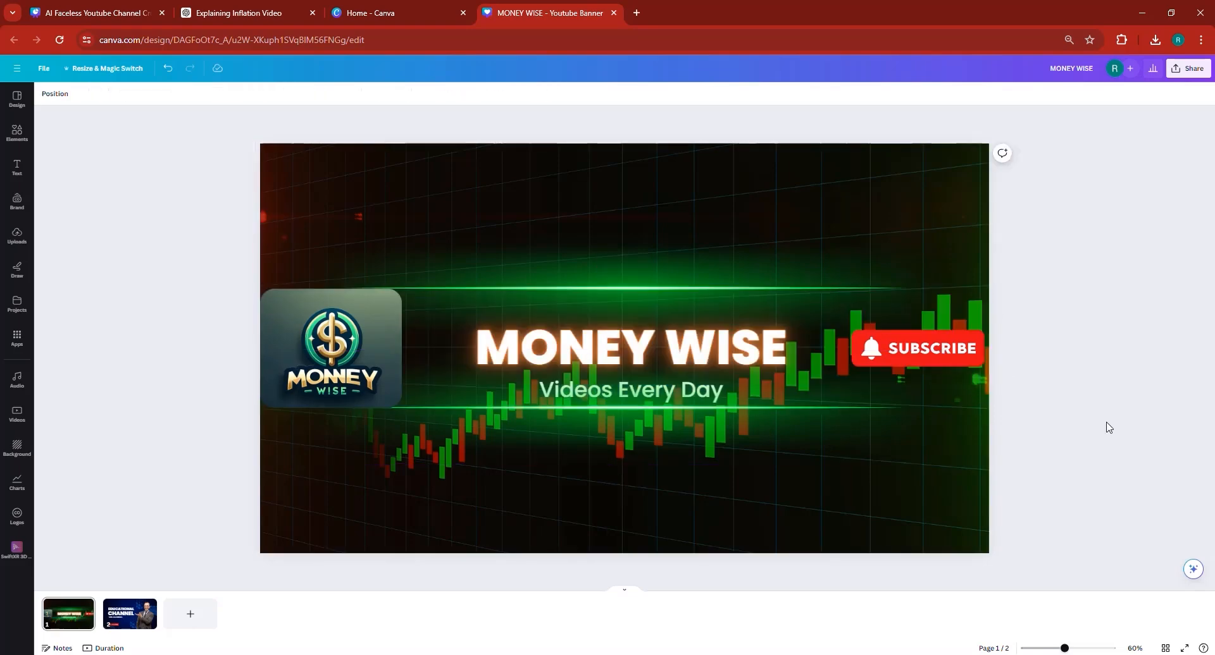